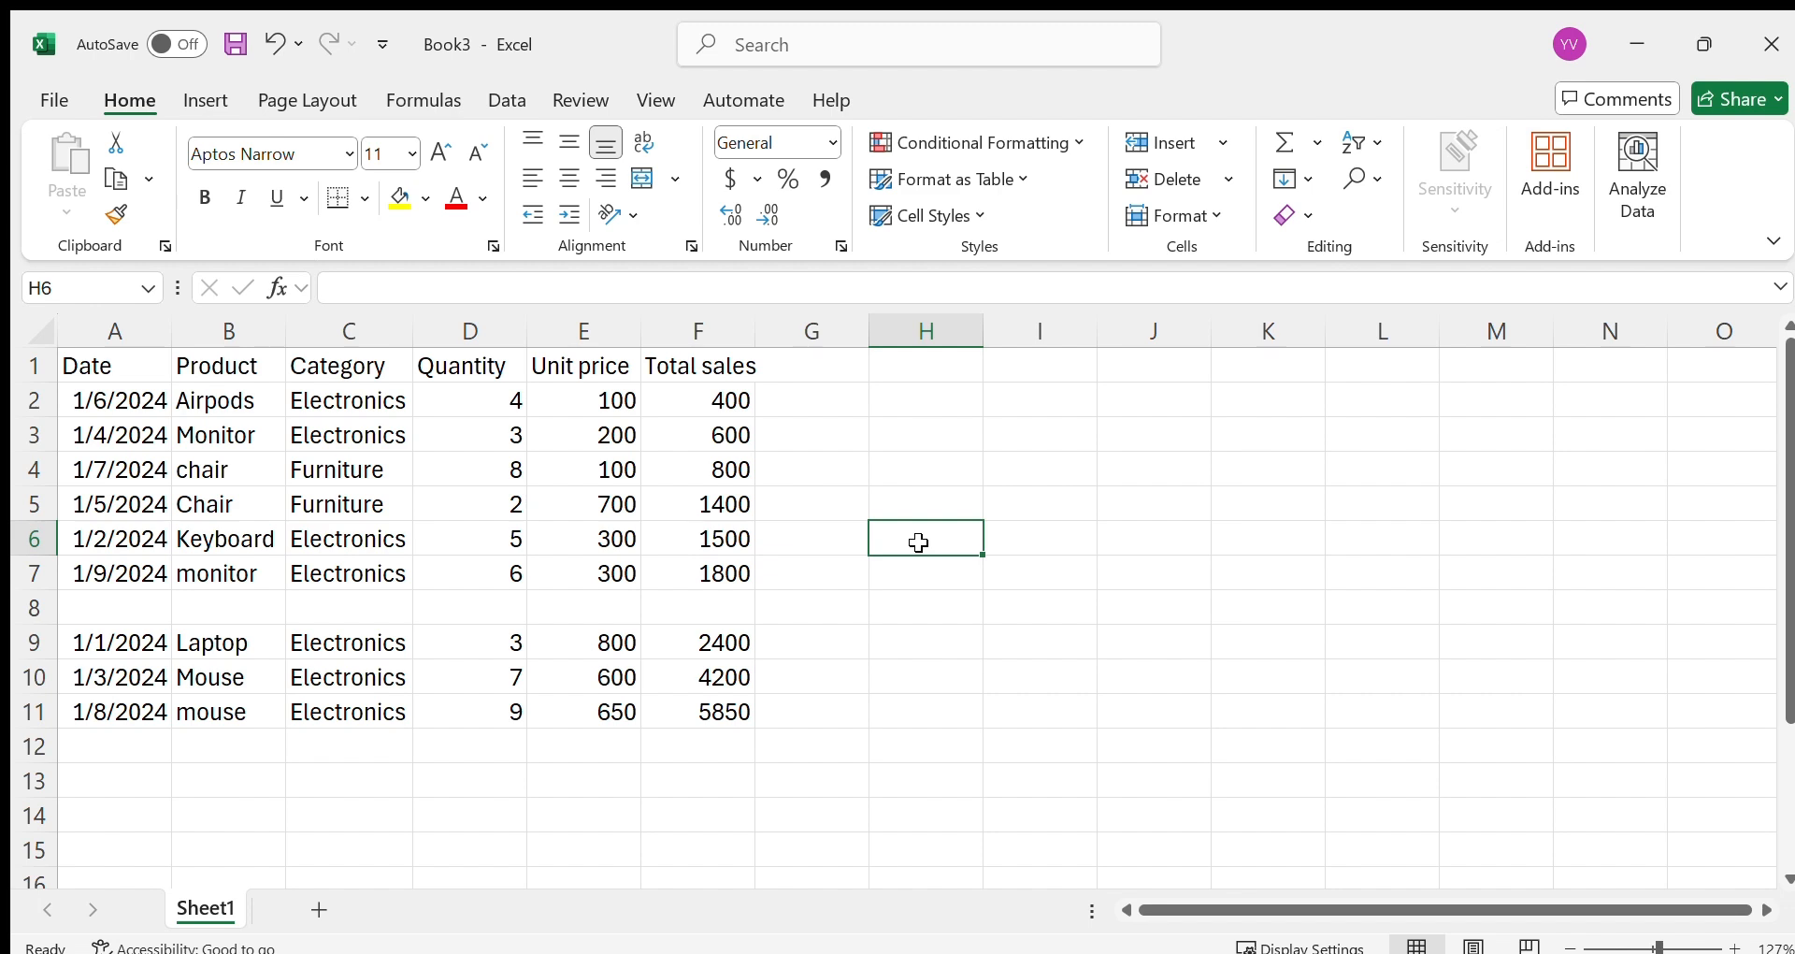
{"action": "scroll", "coordinate": [919, 543], "scroll_direction": "down", "scroll_amount": 2}
{"action": "scroll", "coordinate": [409, 606], "scroll_direction": "up", "scroll_amount": 2}
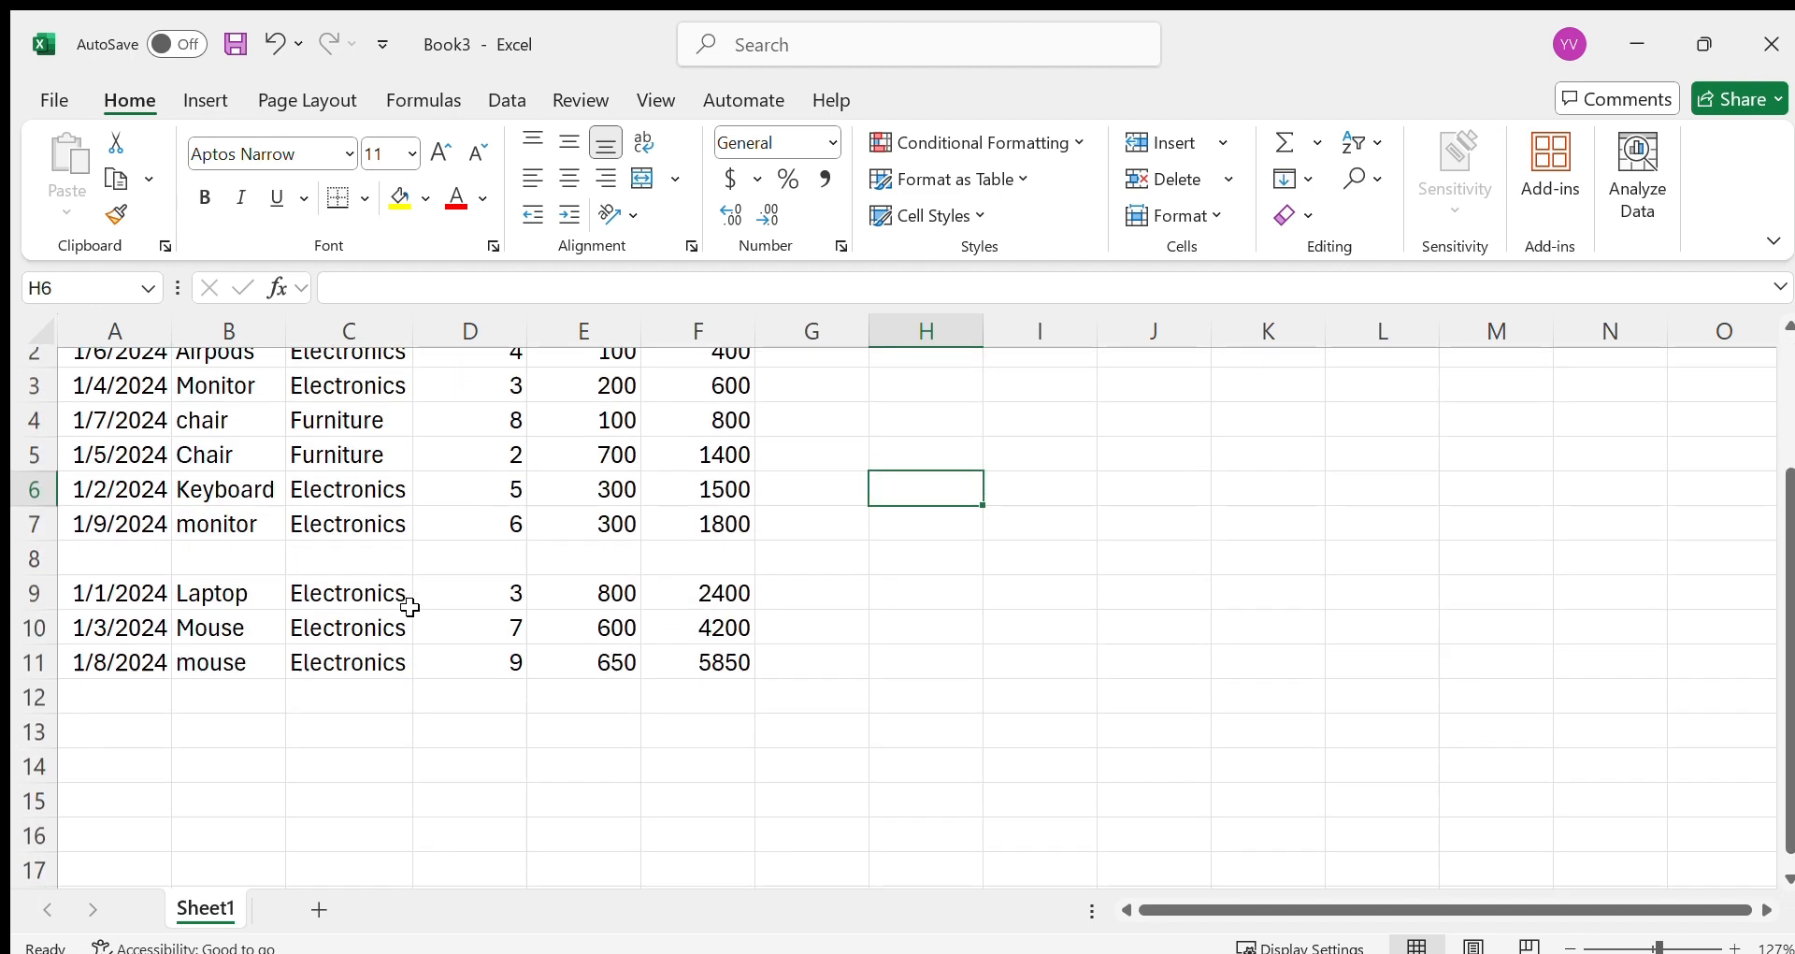
{"action": "scroll", "coordinate": [410, 607], "scroll_direction": "up", "scroll_amount": 1}
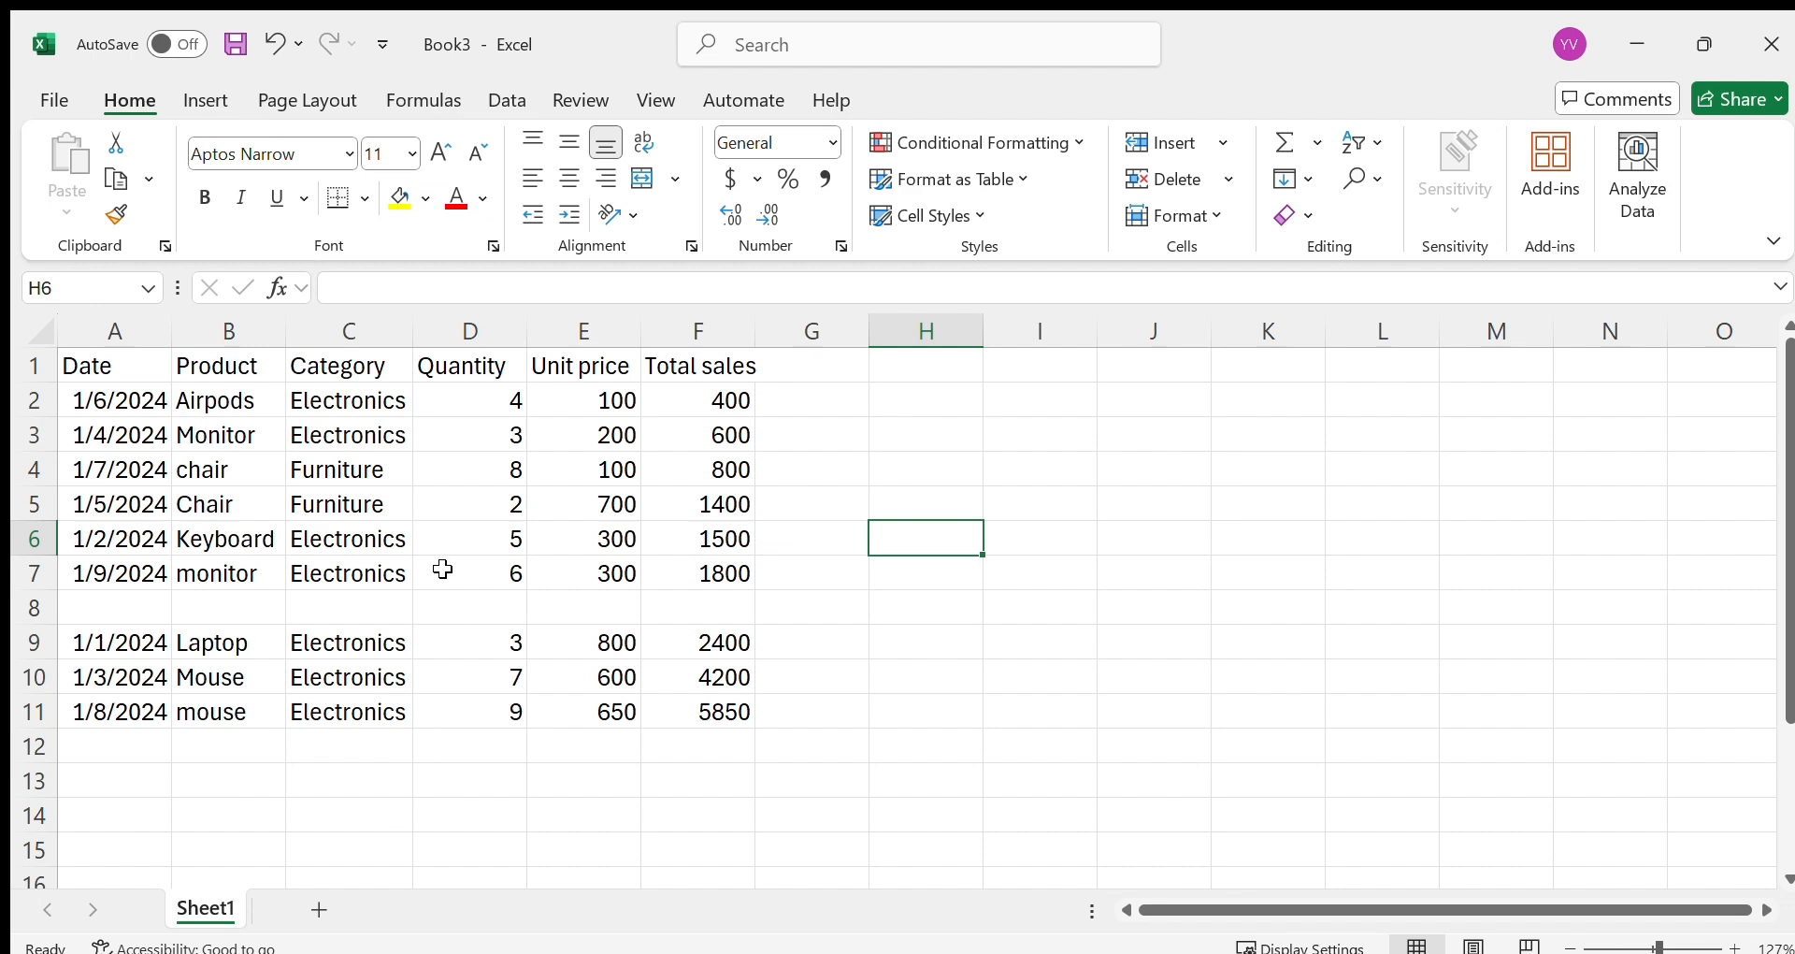
{"action": "scroll", "coordinate": [443, 571], "scroll_direction": "down", "scroll_amount": 2, "text": "ctrl"}
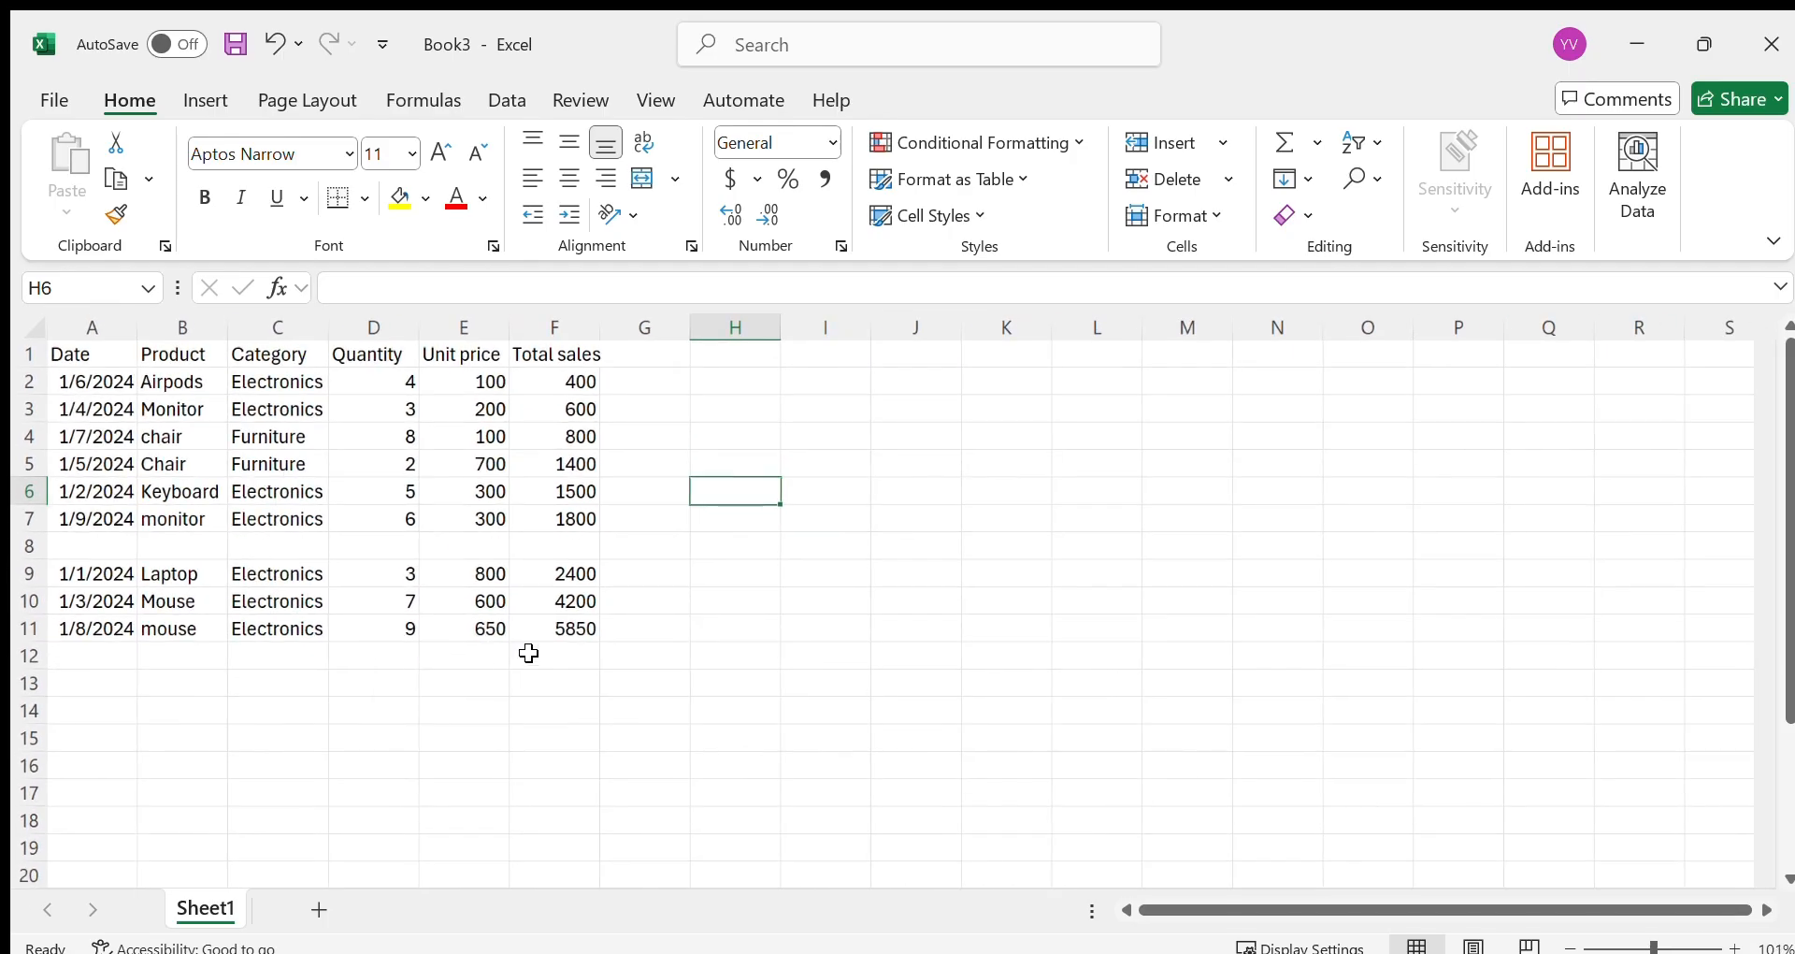
{"action": "left_click_drag", "start_coordinate": [586, 661], "coordinate": [74, 355]}
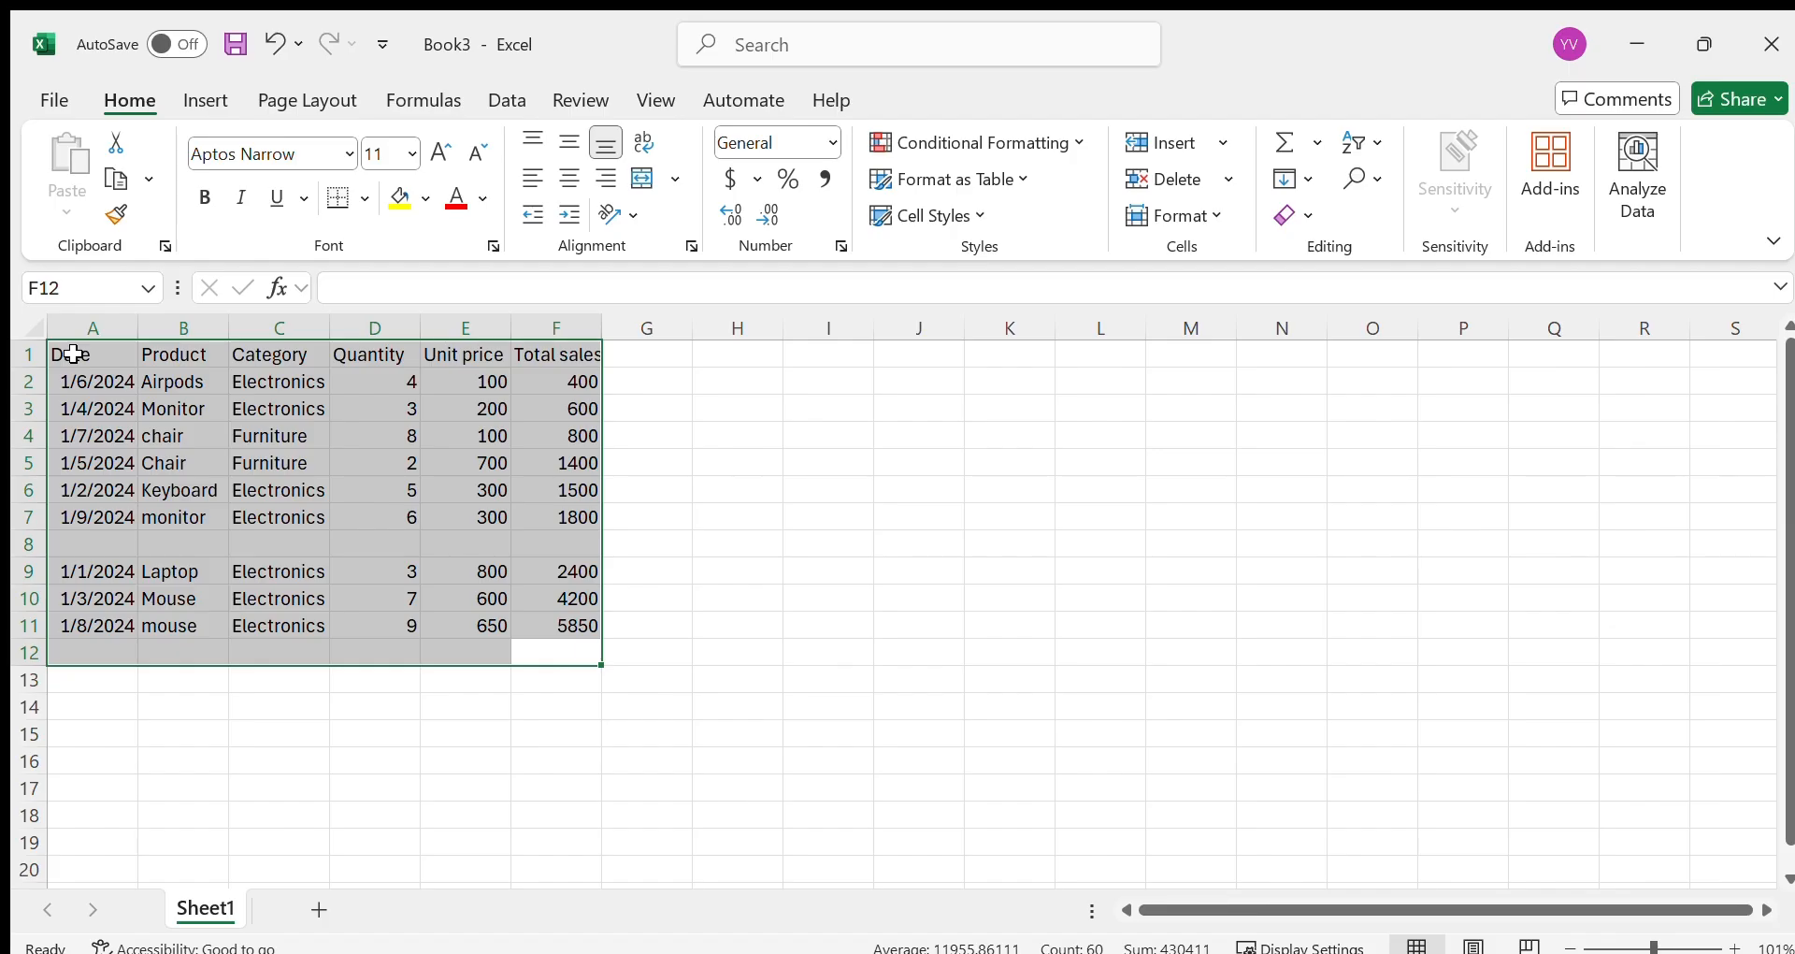
{"action": "left_click", "coordinate": [462, 652]}
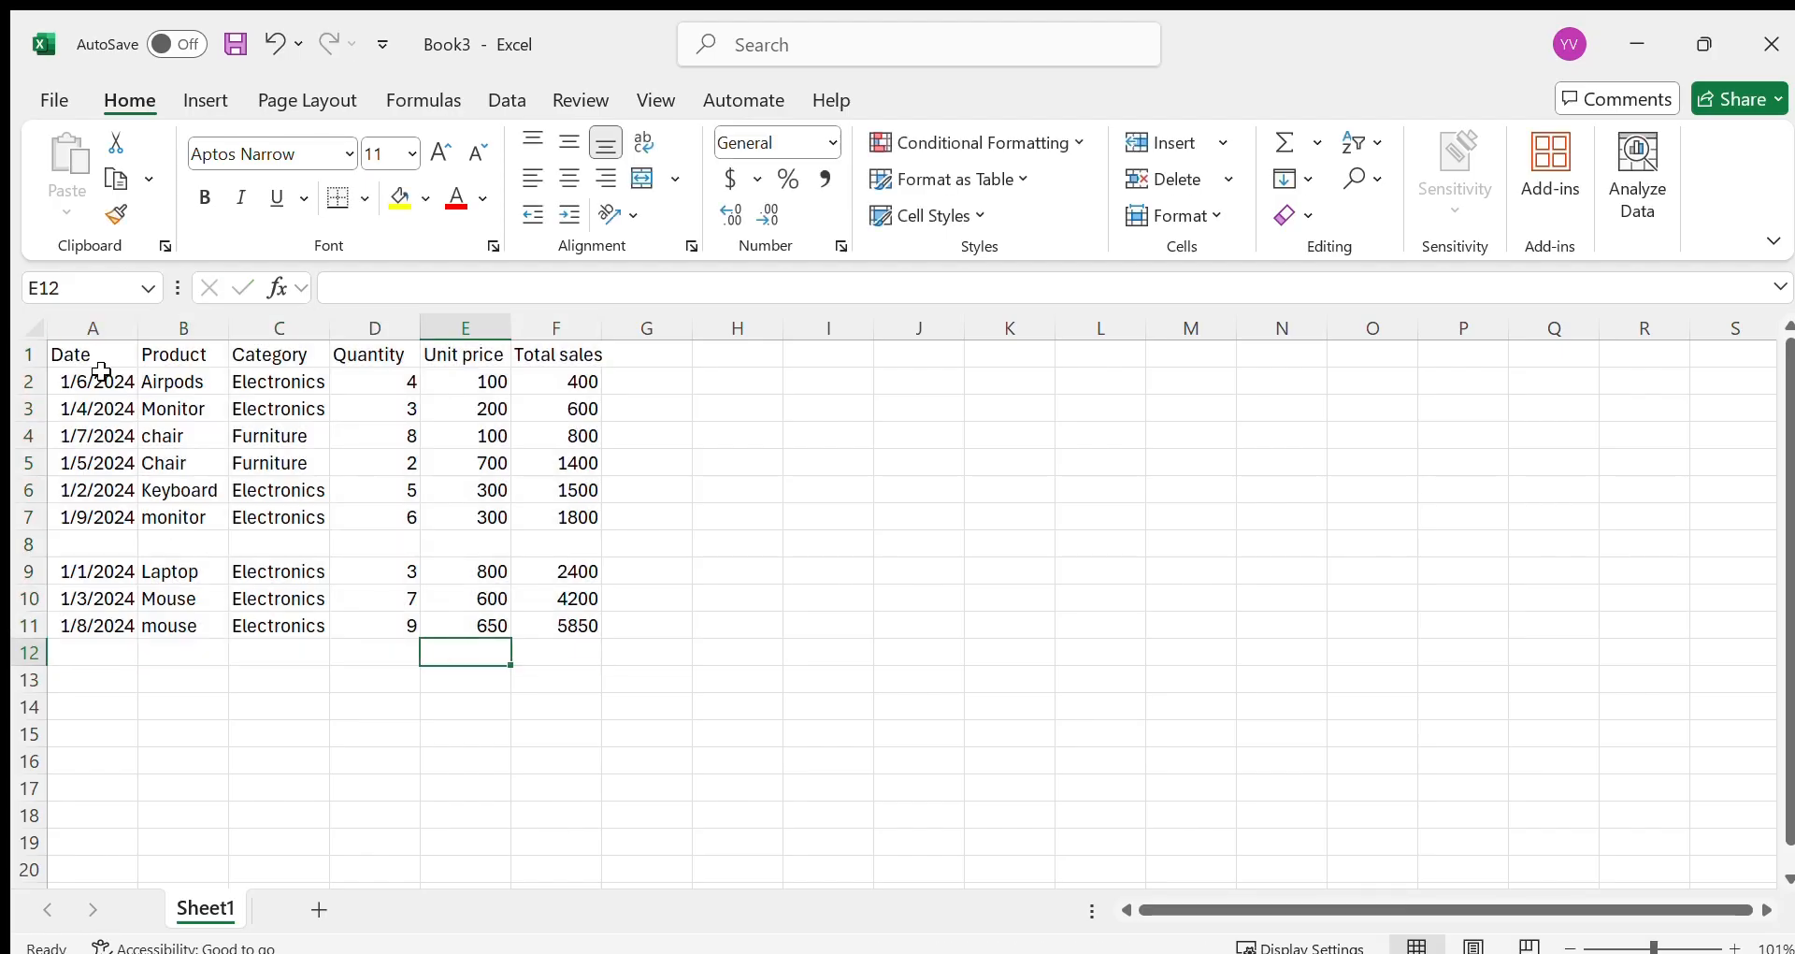
{"action": "left_click_drag", "start_coordinate": [104, 356], "coordinate": [105, 640]}
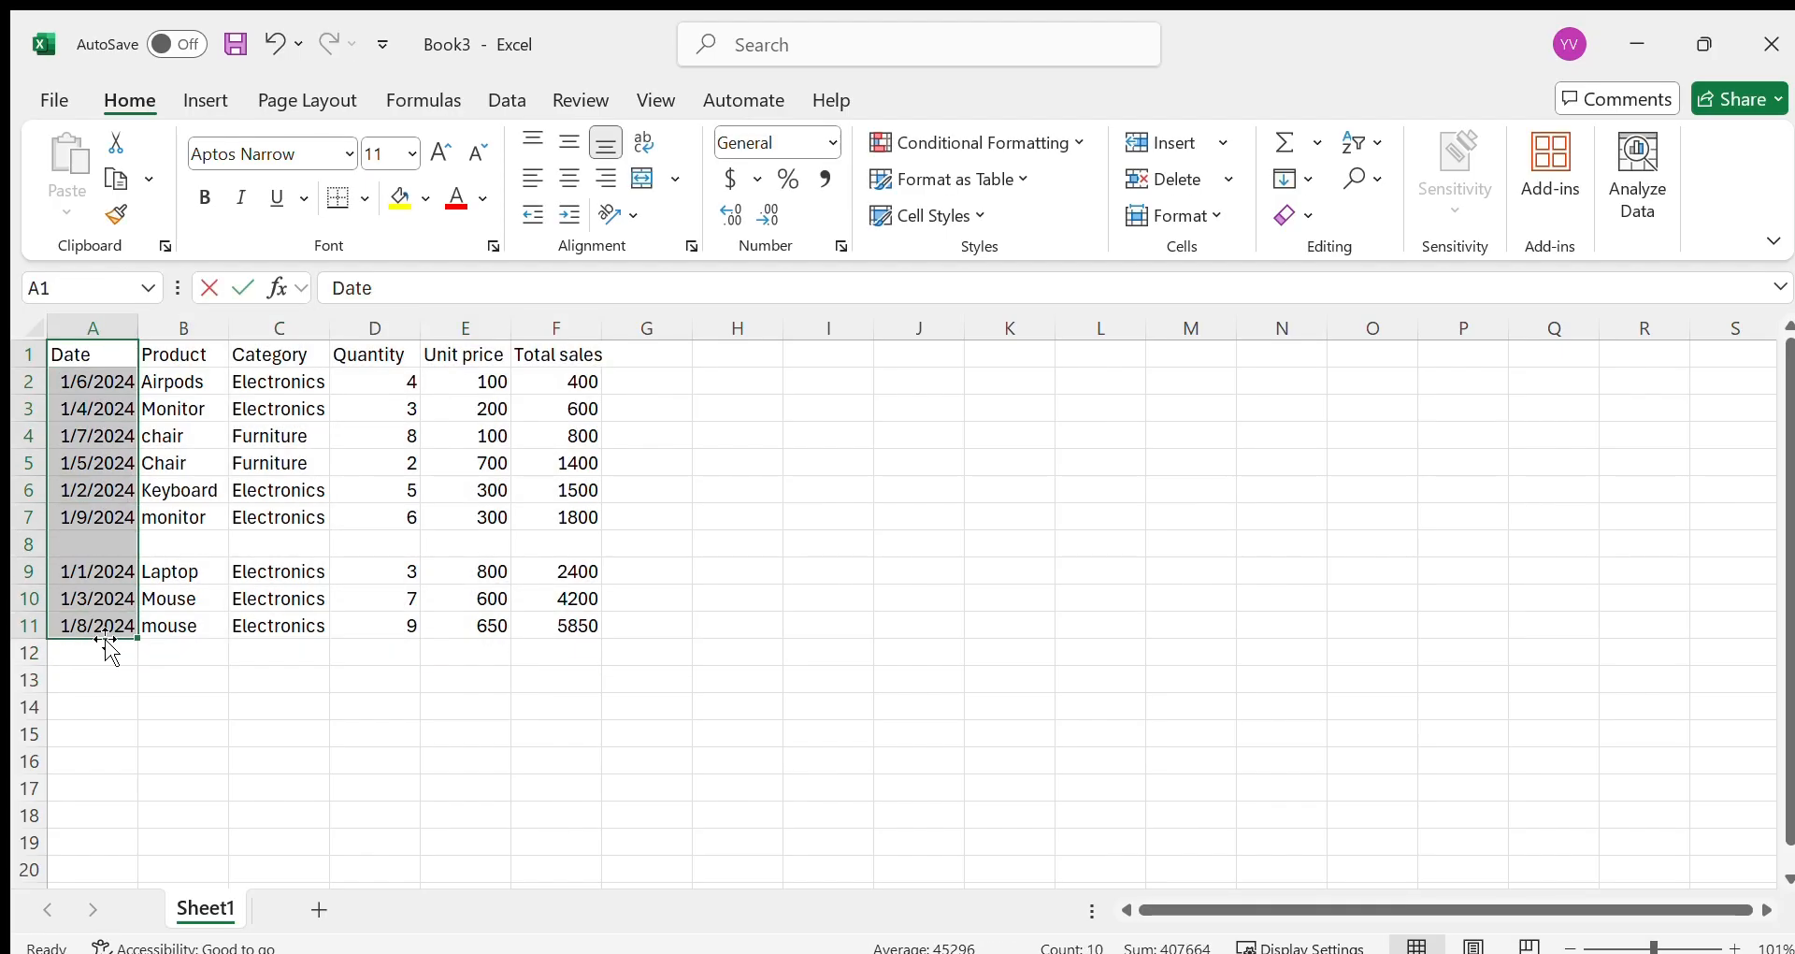
{"action": "key", "text": "BackSpace"}
{"action": "type", "text": "="}
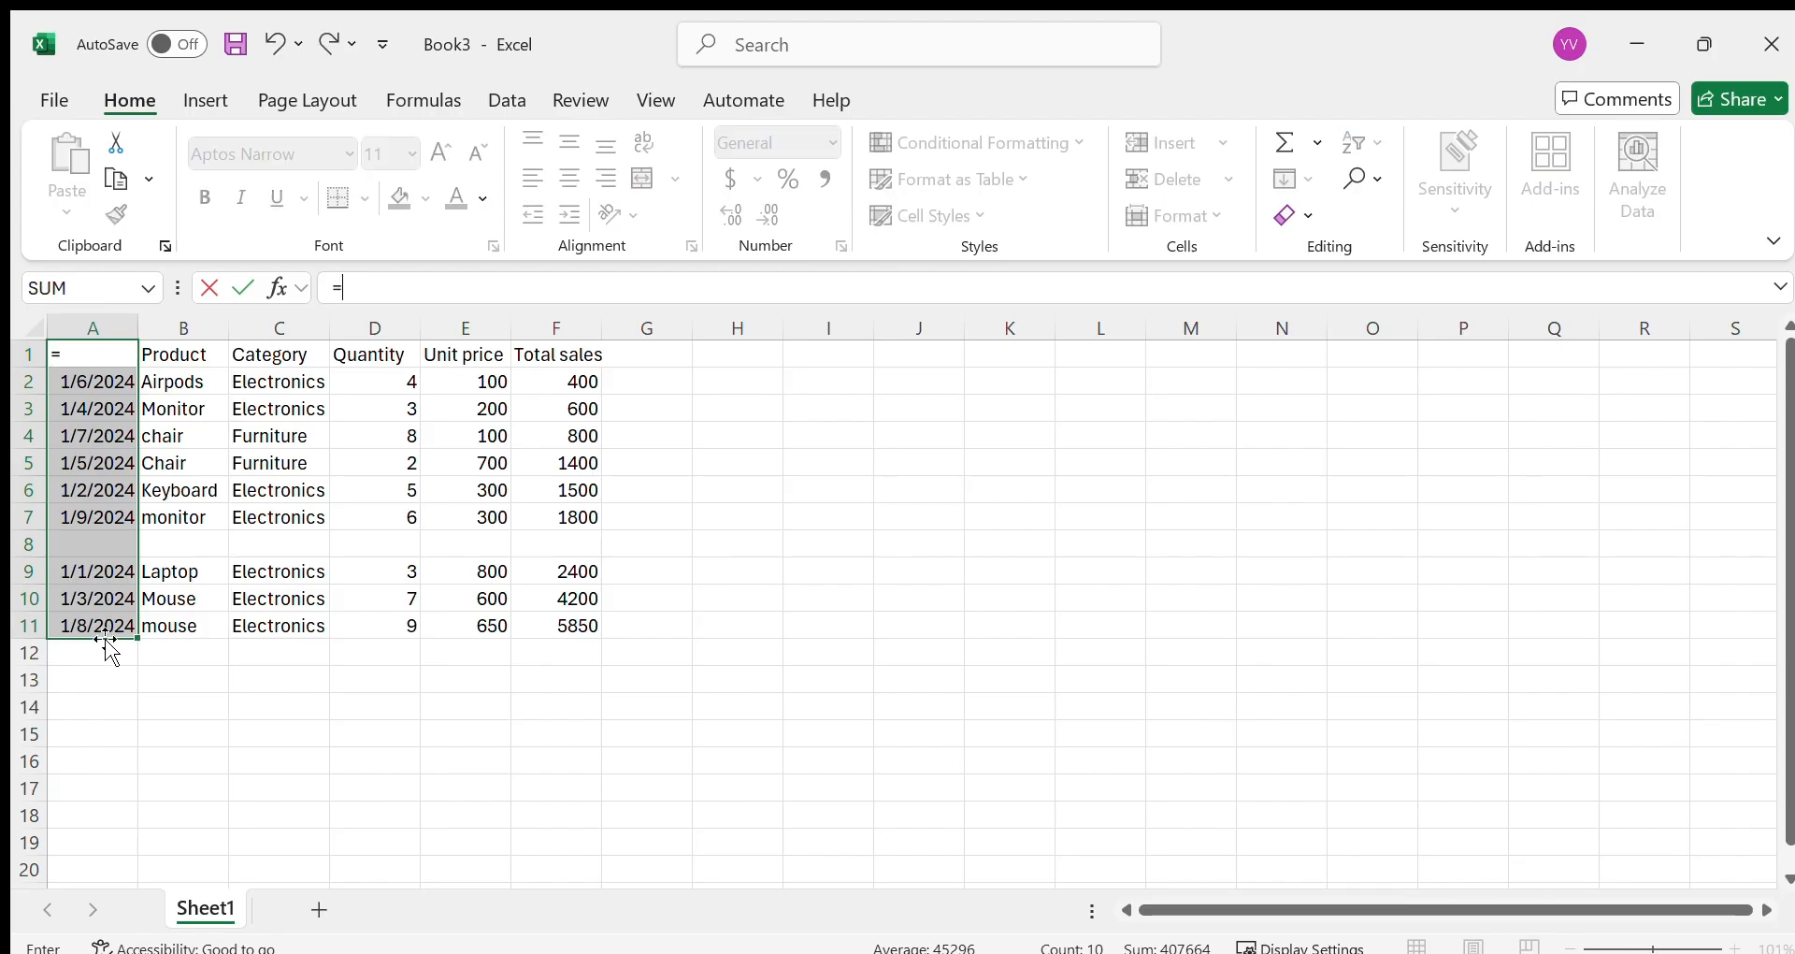
{"action": "left_click_drag", "start_coordinate": [592, 653], "coordinate": [75, 357]}
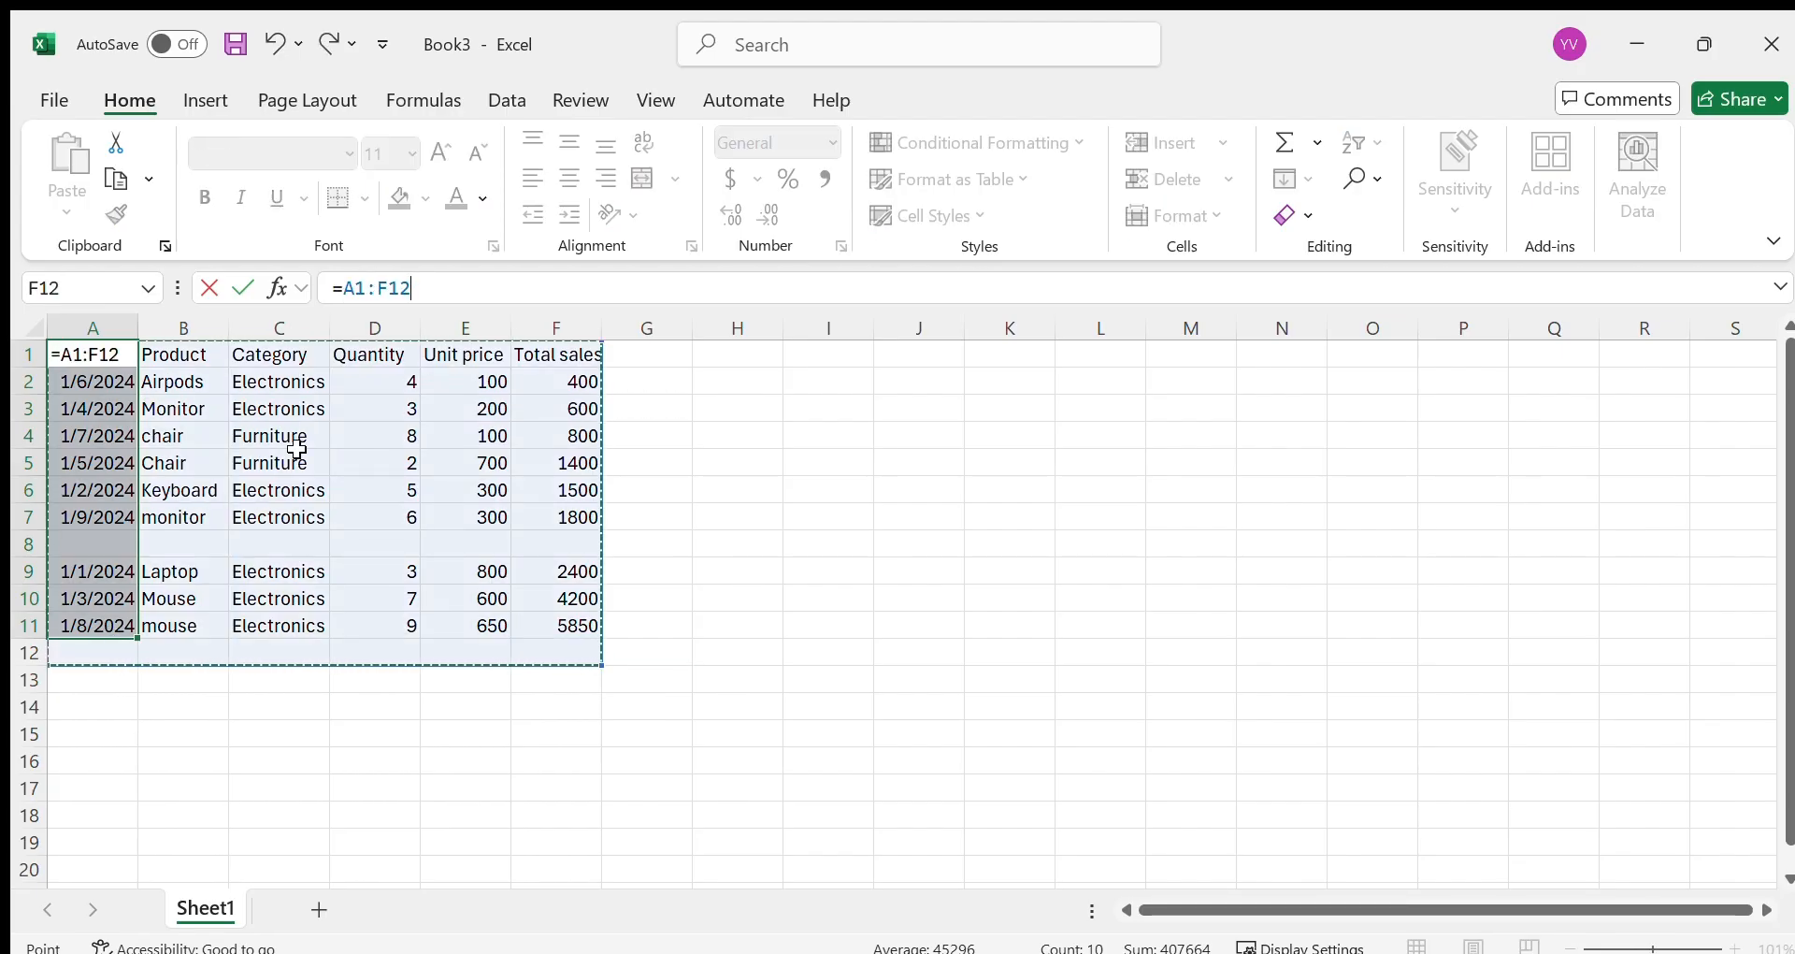
{"action": "key", "text": "BackSpace"}
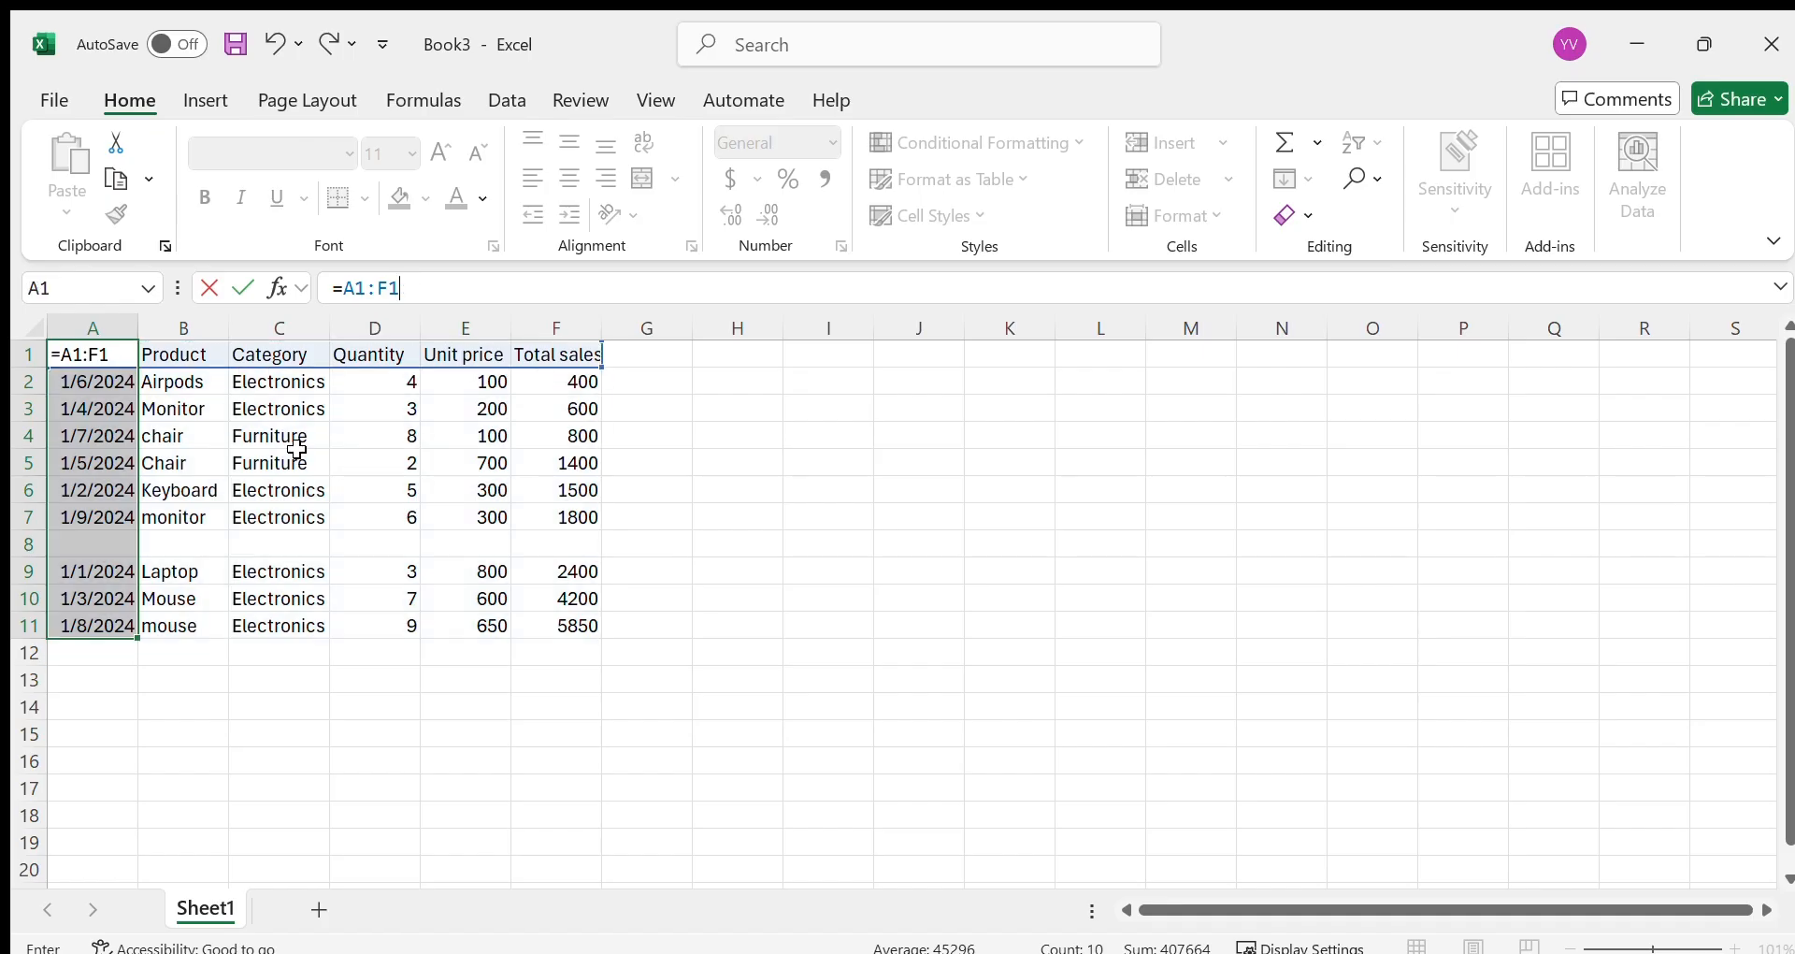
{"action": "key", "text": "BackSpace"}
{"action": "key", "text": "BackSpace"}
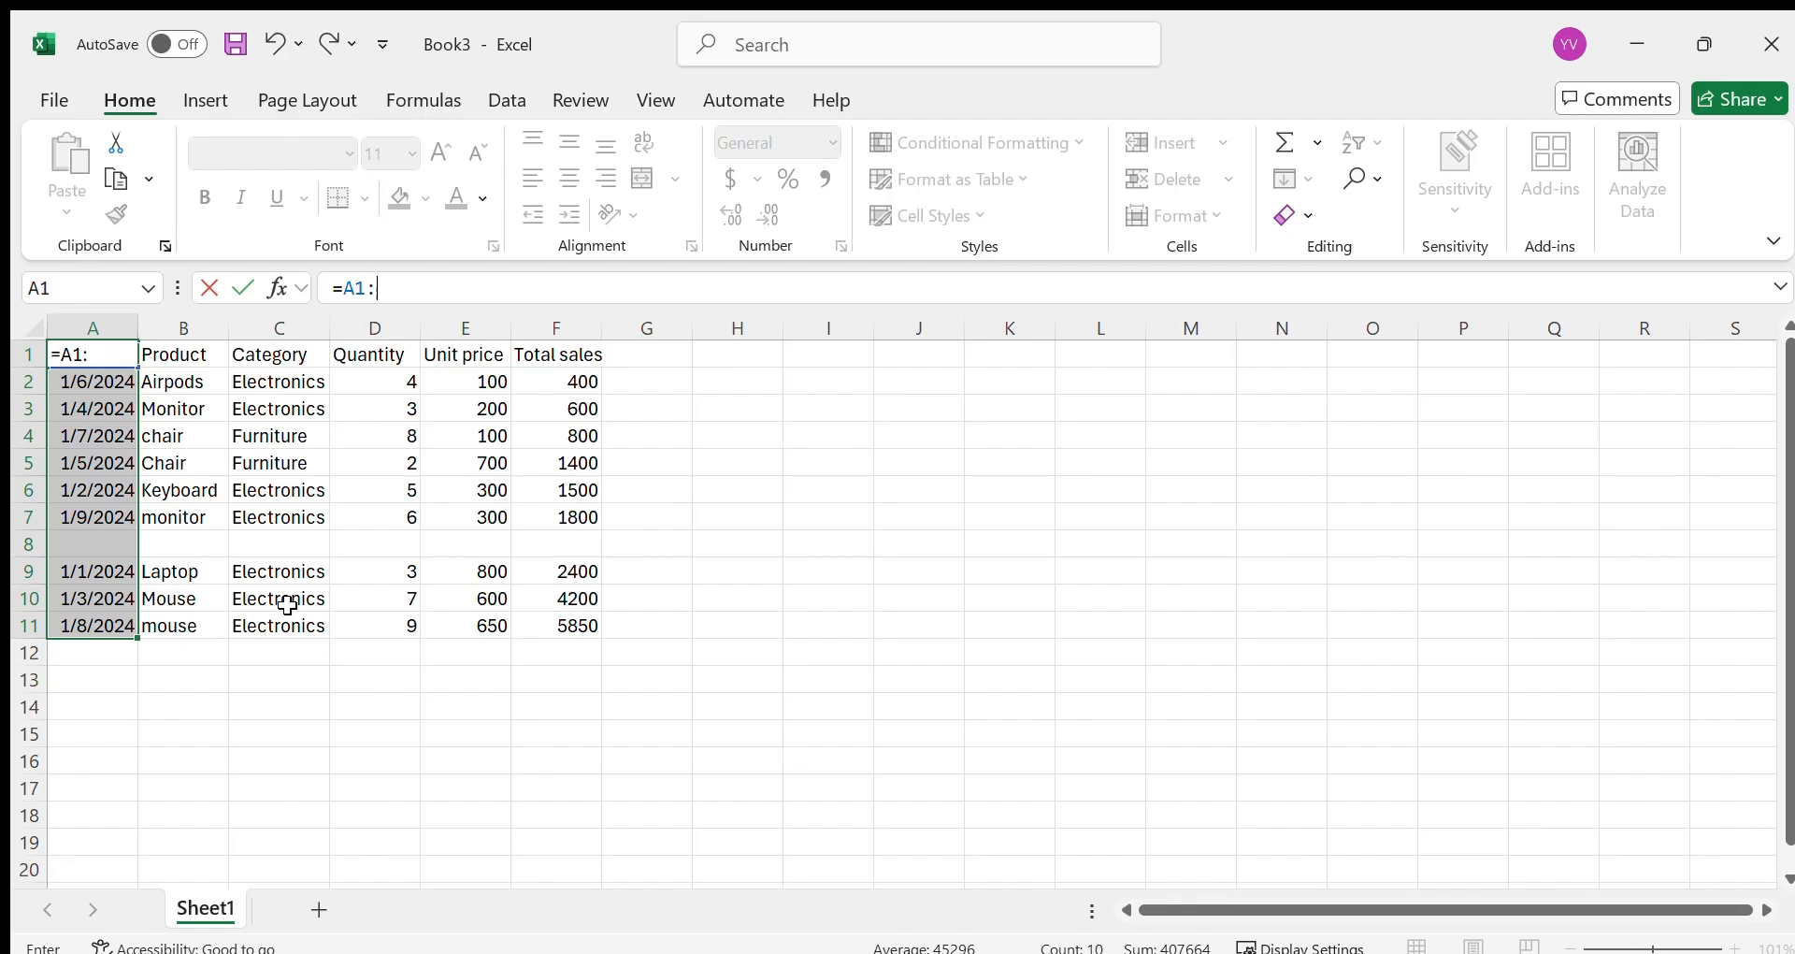
{"action": "left_click_drag", "start_coordinate": [668, 374], "coordinate": [726, 444]}
{"action": "left_click_drag", "start_coordinate": [719, 621], "coordinate": [613, 669]}
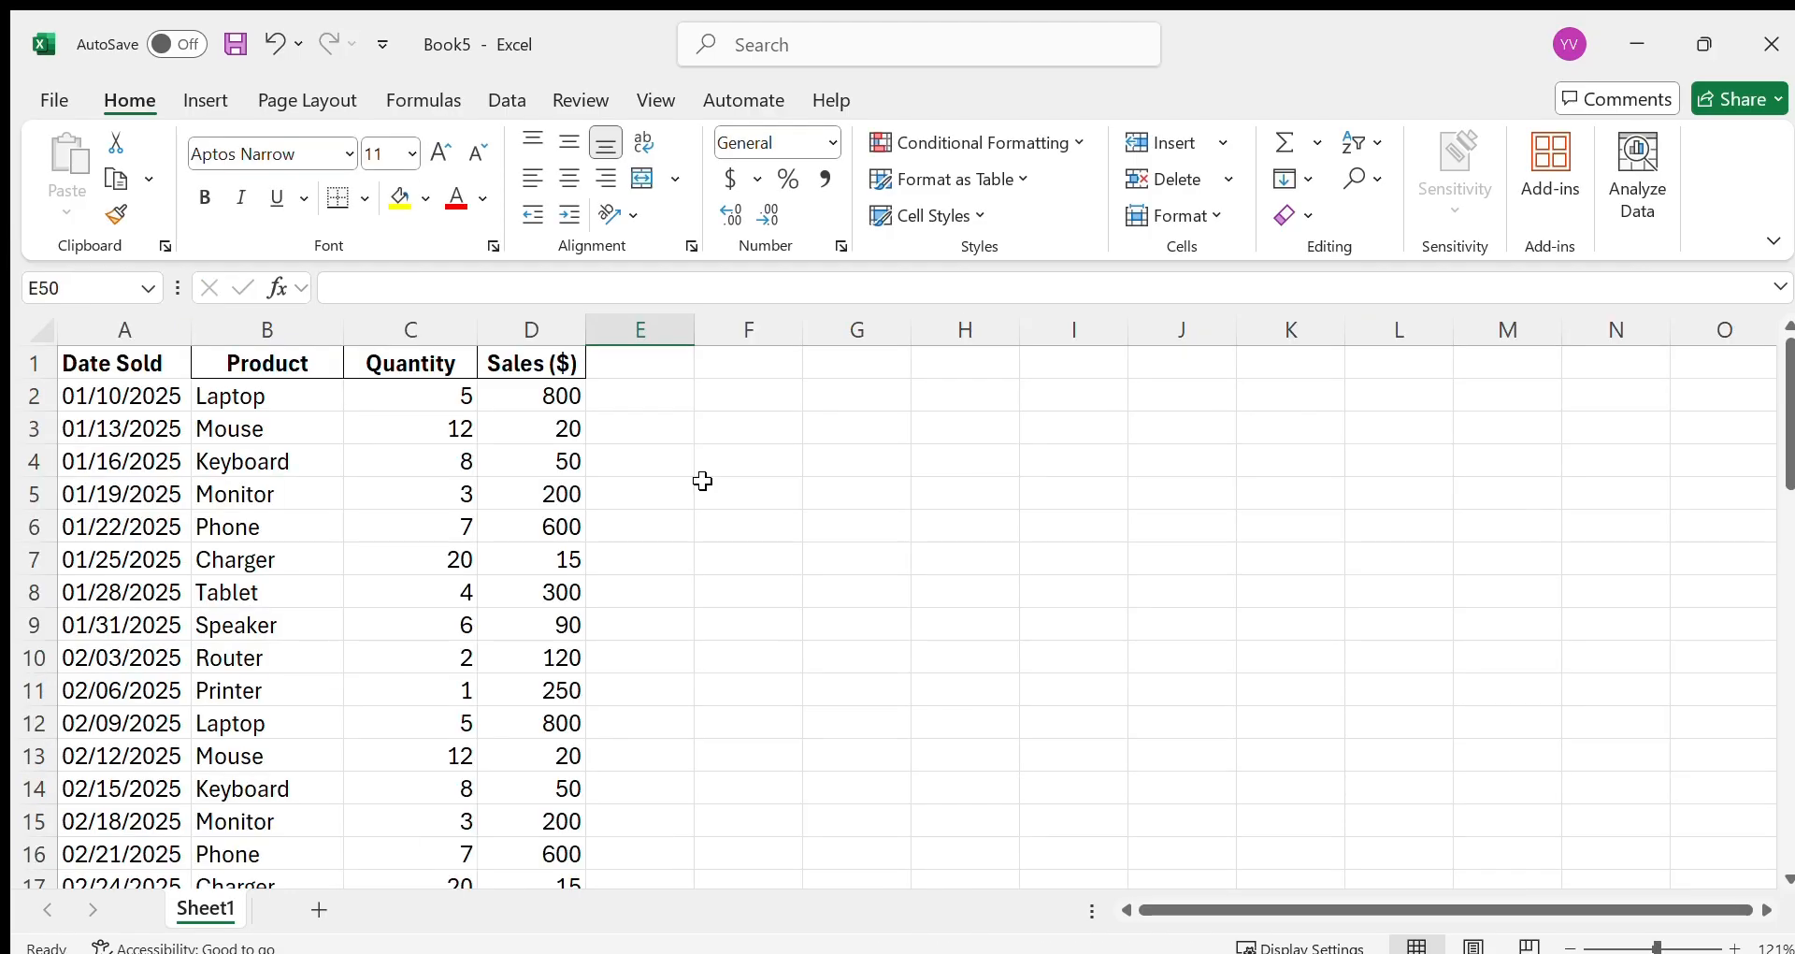
Step: Add the label TOTAL in cell B52, directly below the last product in the list
{"action": "scroll", "coordinate": [830, 583], "scroll_direction": "down", "scroll_amount": 3}
{"action": "scroll", "coordinate": [830, 582], "scroll_direction": "up", "scroll_amount": 3}
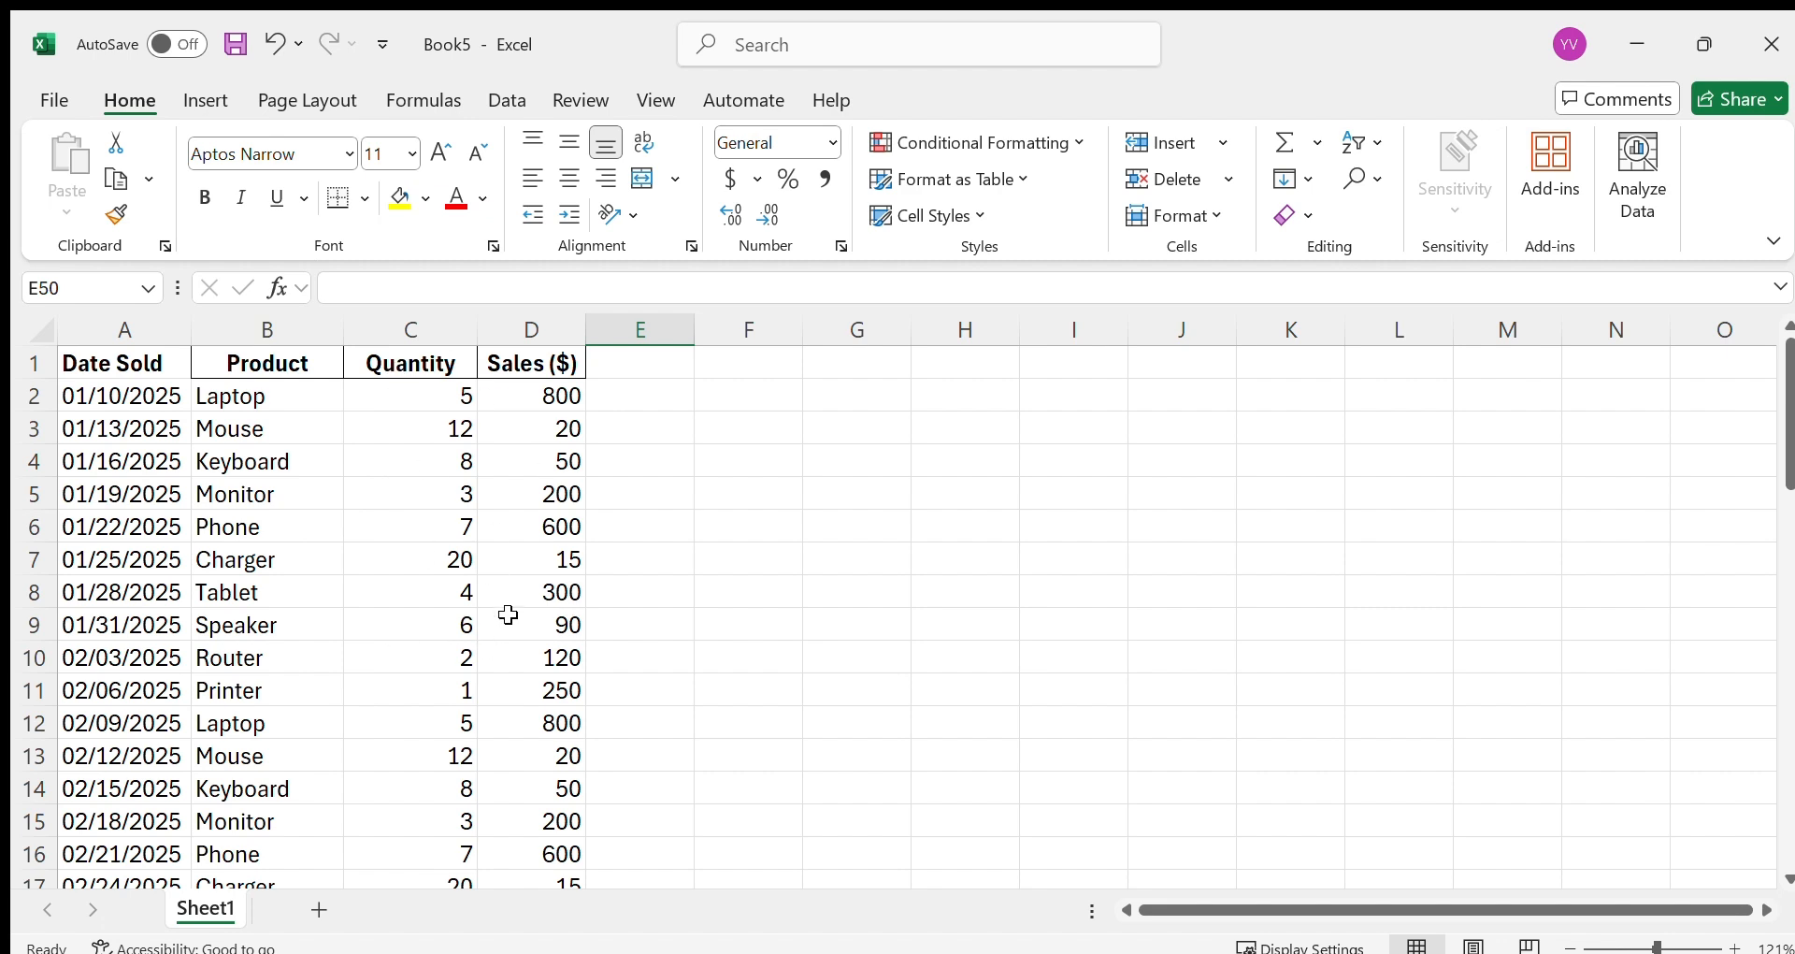
{"action": "scroll", "coordinate": [506, 613], "scroll_direction": "down", "scroll_amount": 2}
{"action": "scroll", "coordinate": [507, 614], "scroll_direction": "down", "scroll_amount": 11}
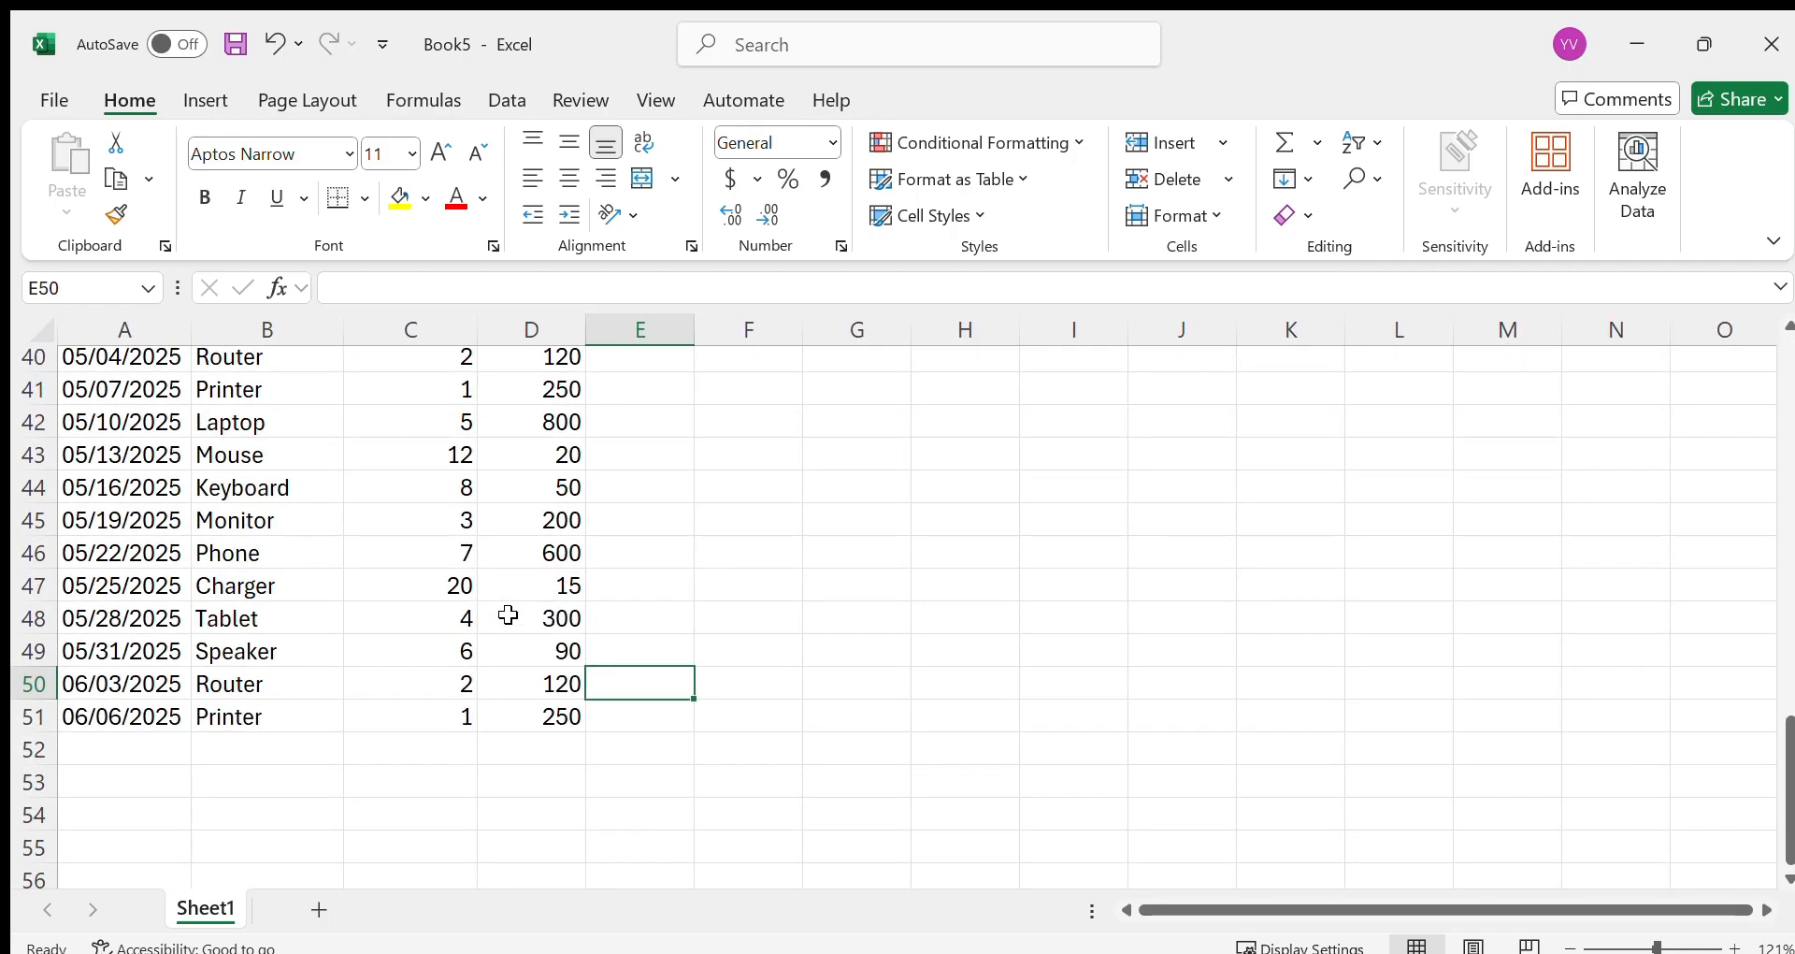
{"action": "left_click", "coordinate": [292, 746]}
{"action": "type", "text": "TOTAL"}
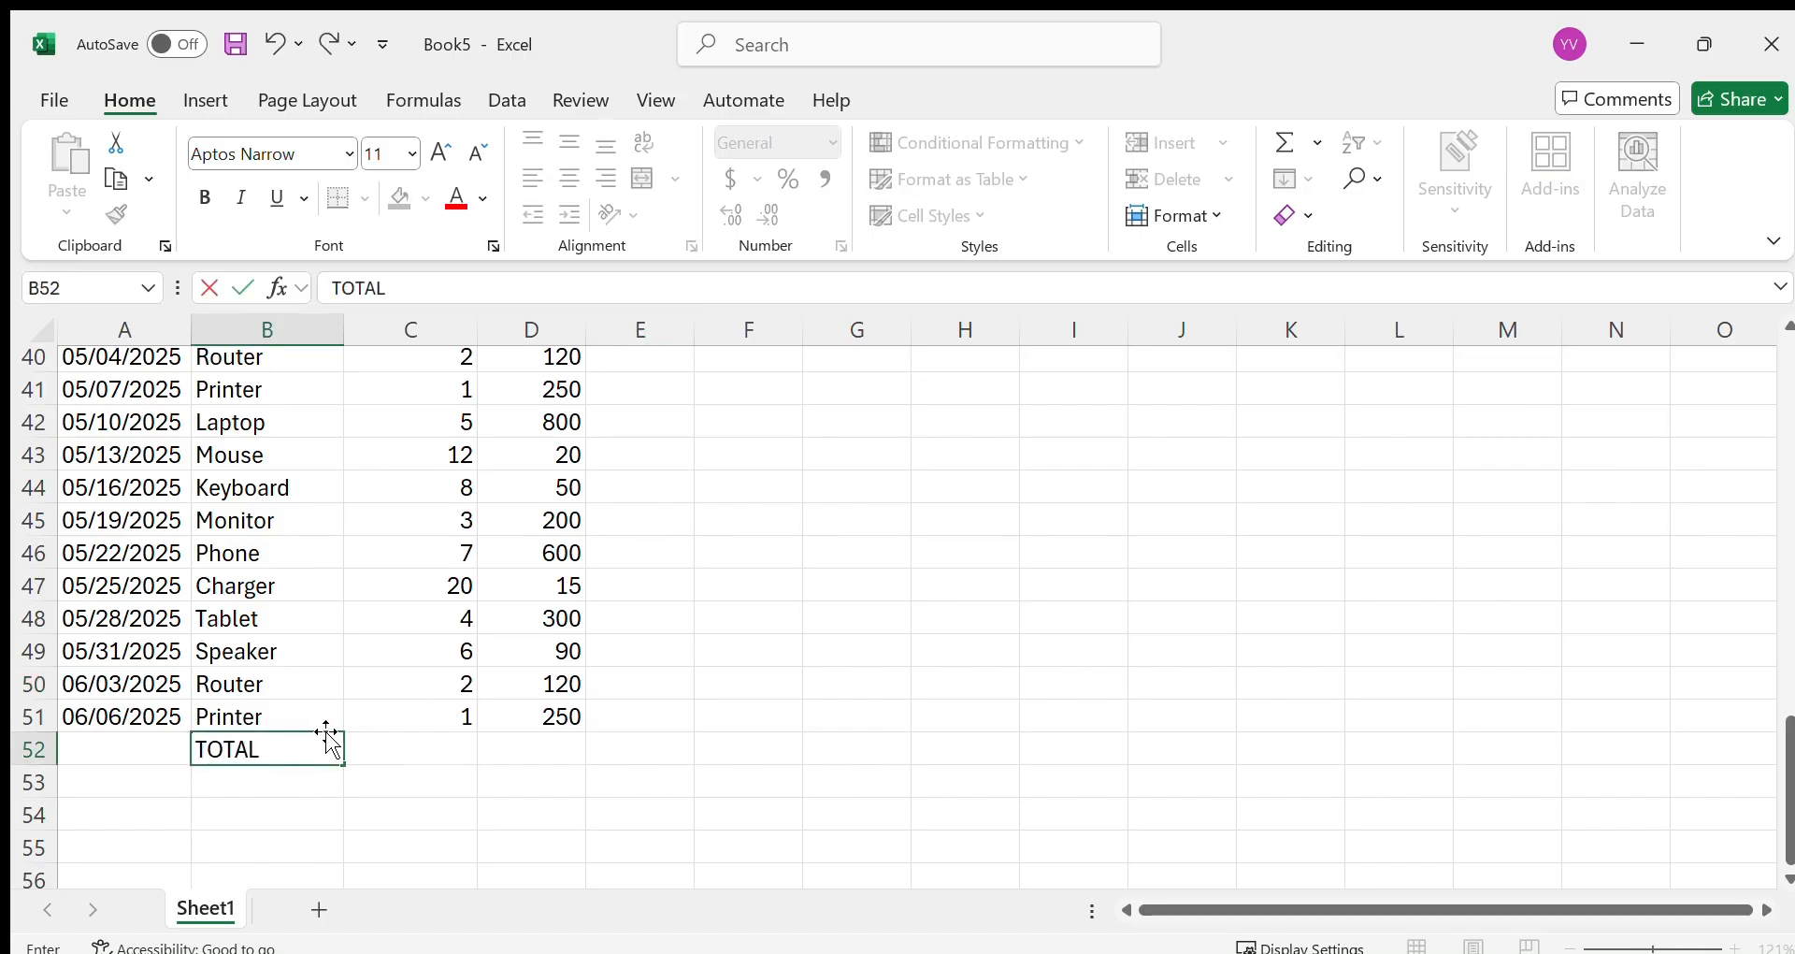
Step: Total the Quantity column in cell C52 with the formula =SUM(C2:C51)
{"action": "left_click", "coordinate": [397, 743]}
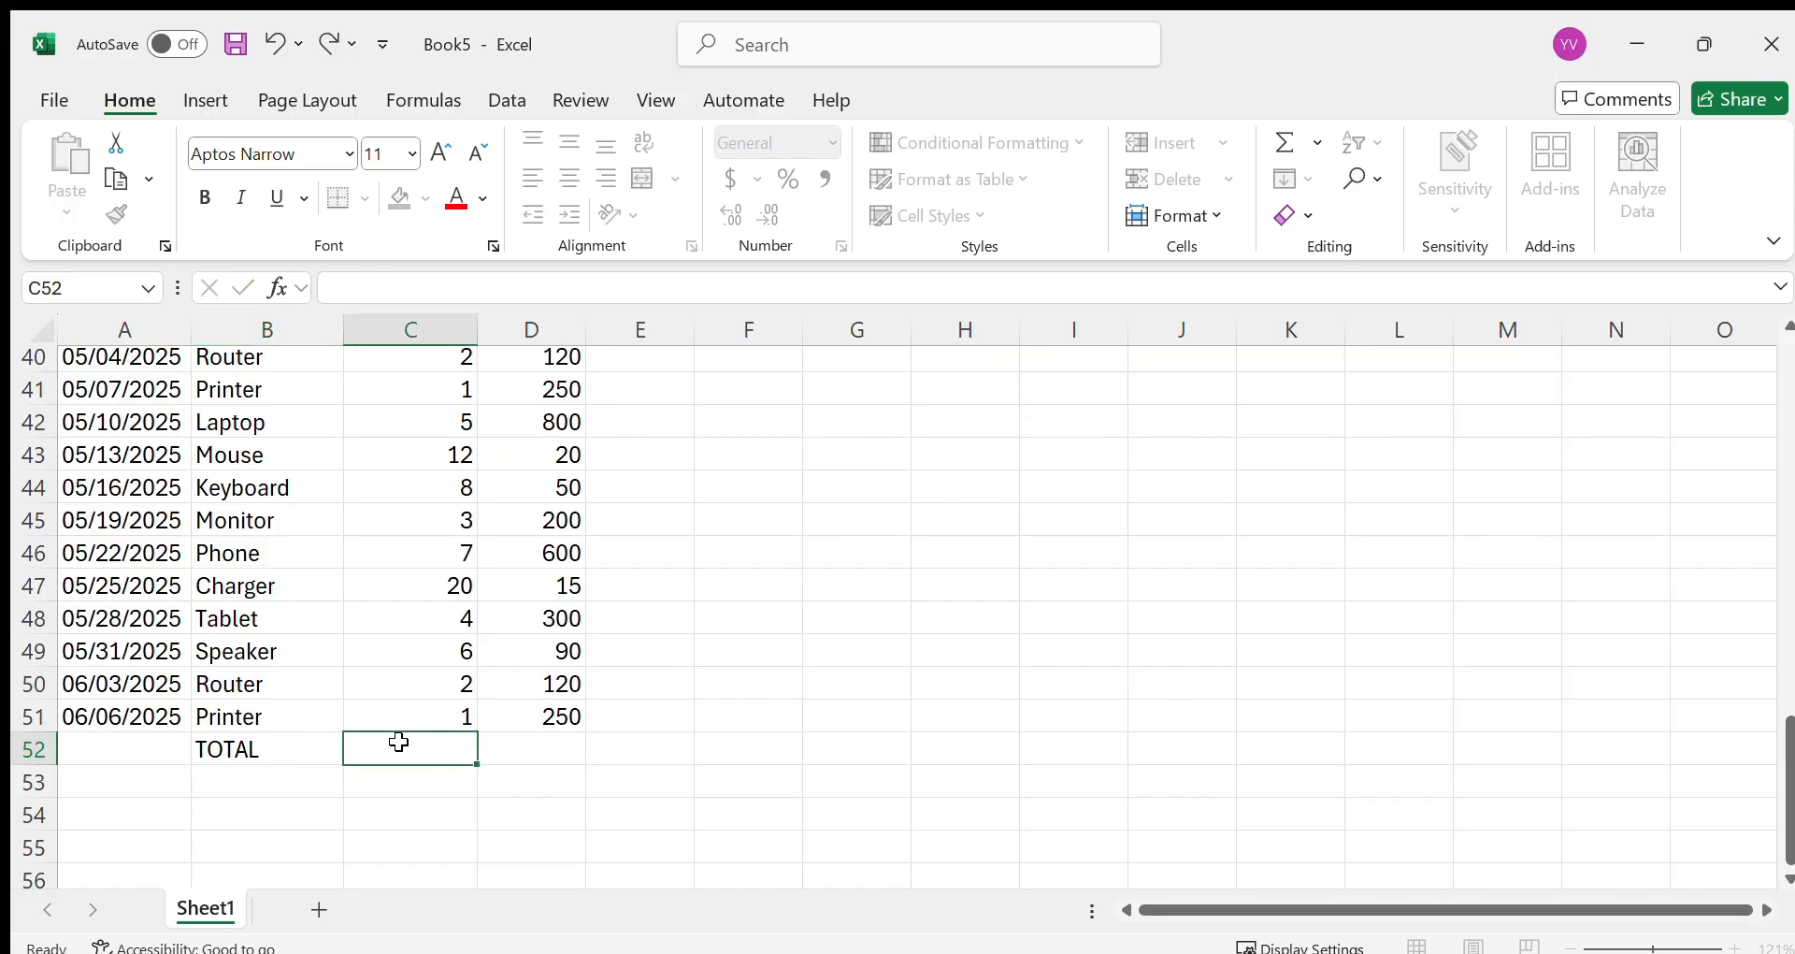
{"action": "type", "text": "=SUM"}
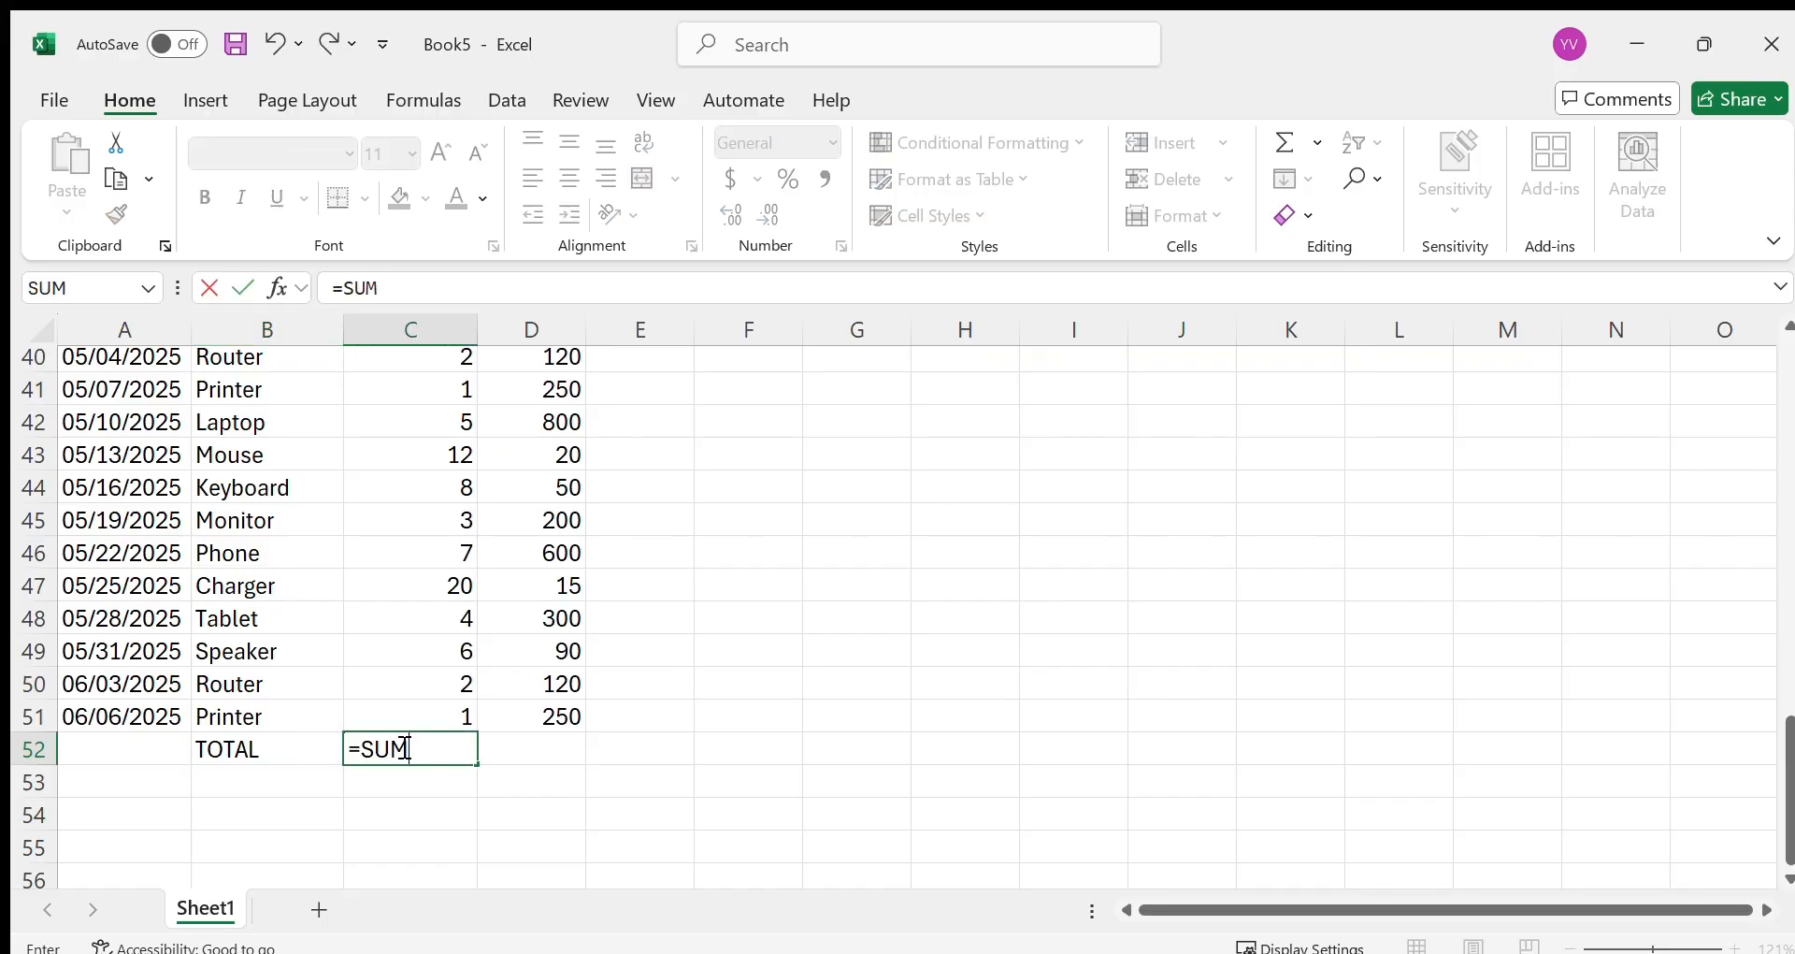
{"action": "type", "text": "(C2"}
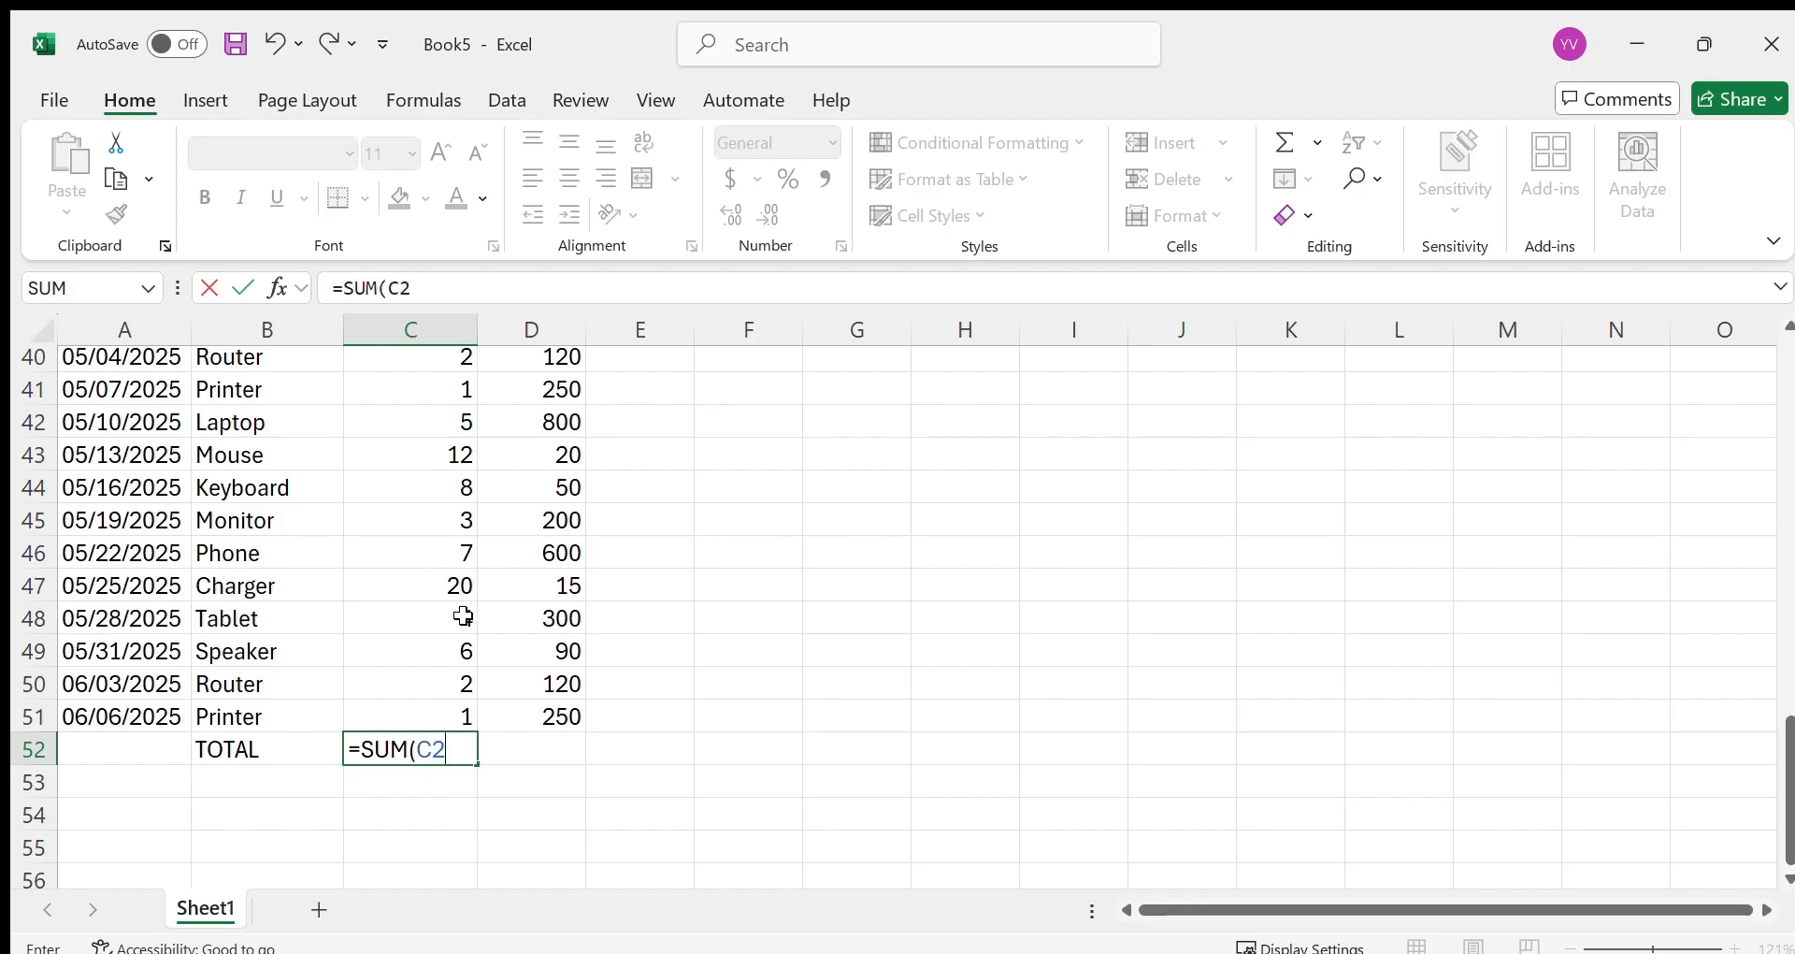
{"action": "type", "text": ":C51)"}
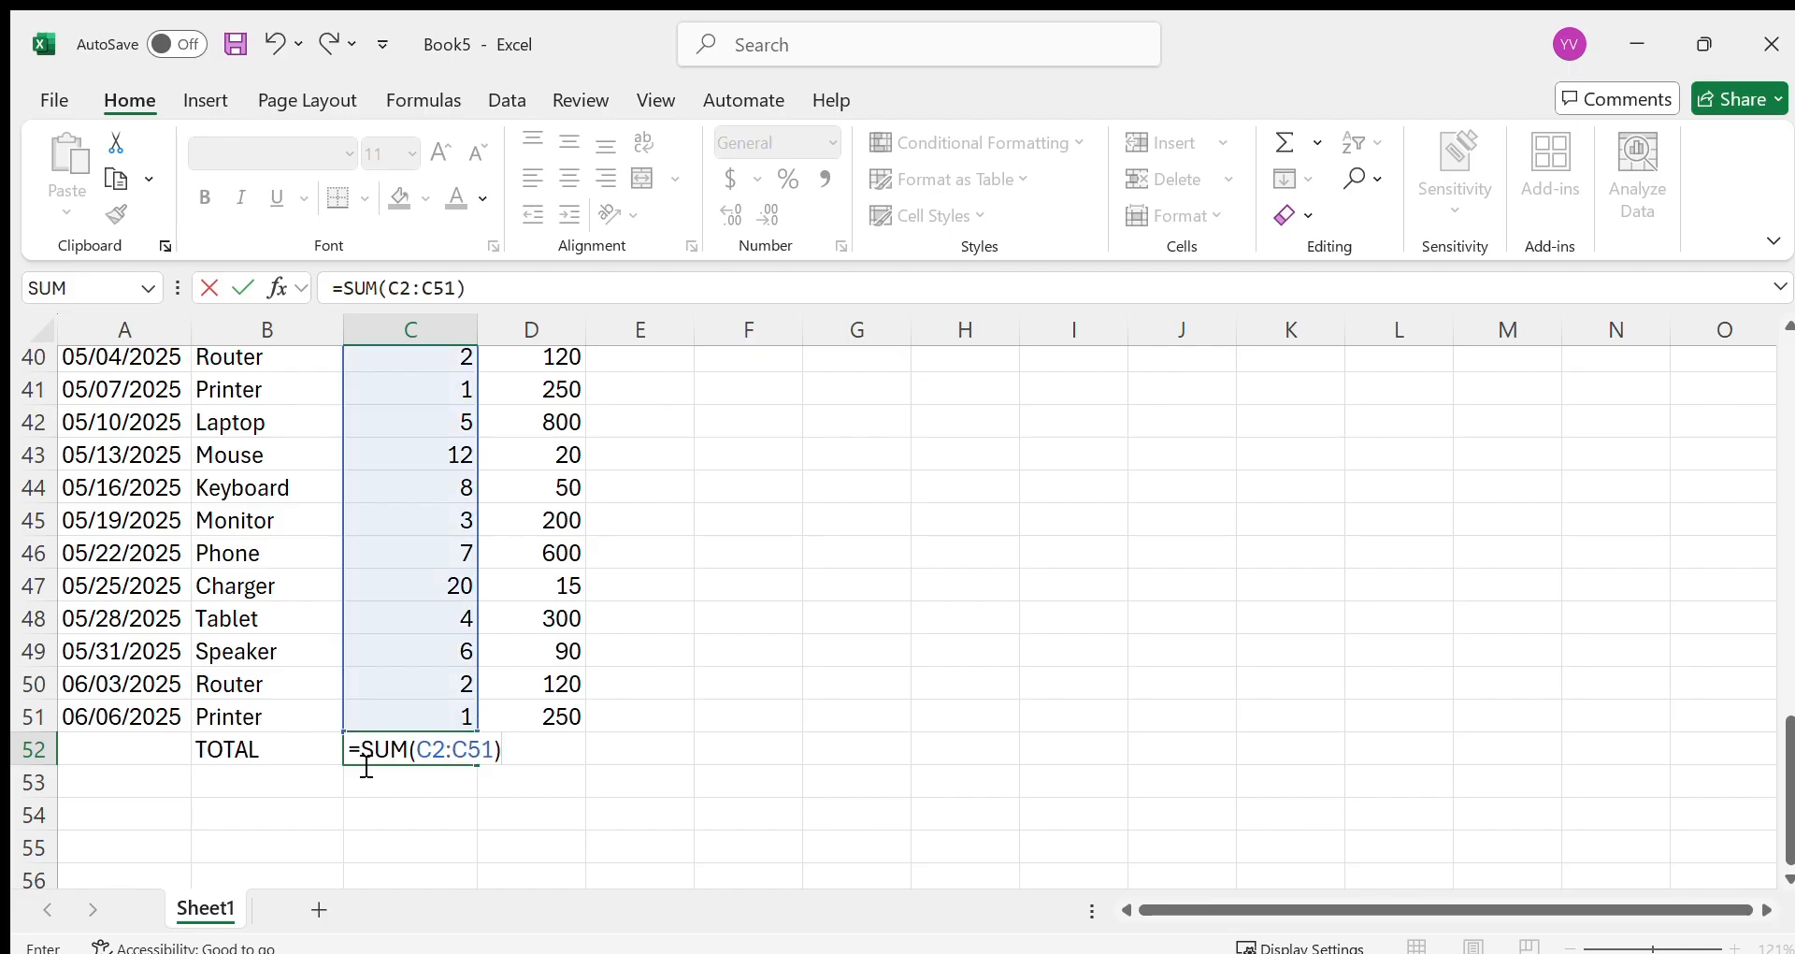
{"action": "key", "text": "Return"}
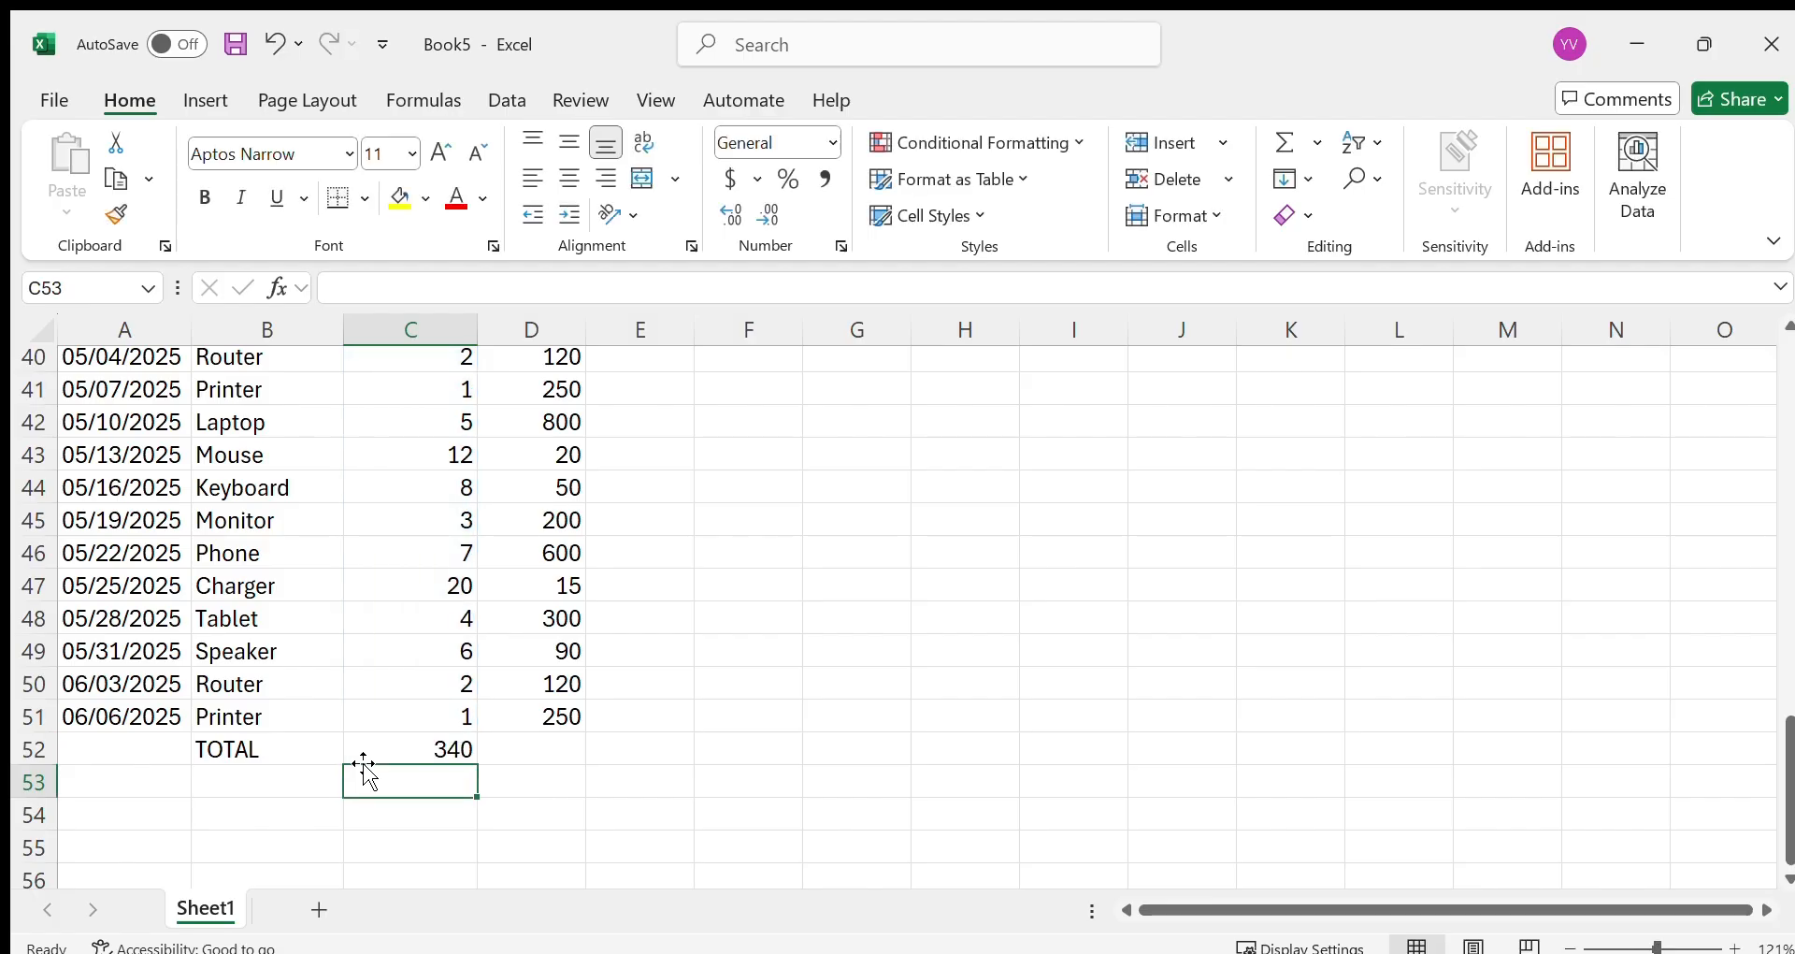
{"action": "left_click", "coordinate": [412, 749]}
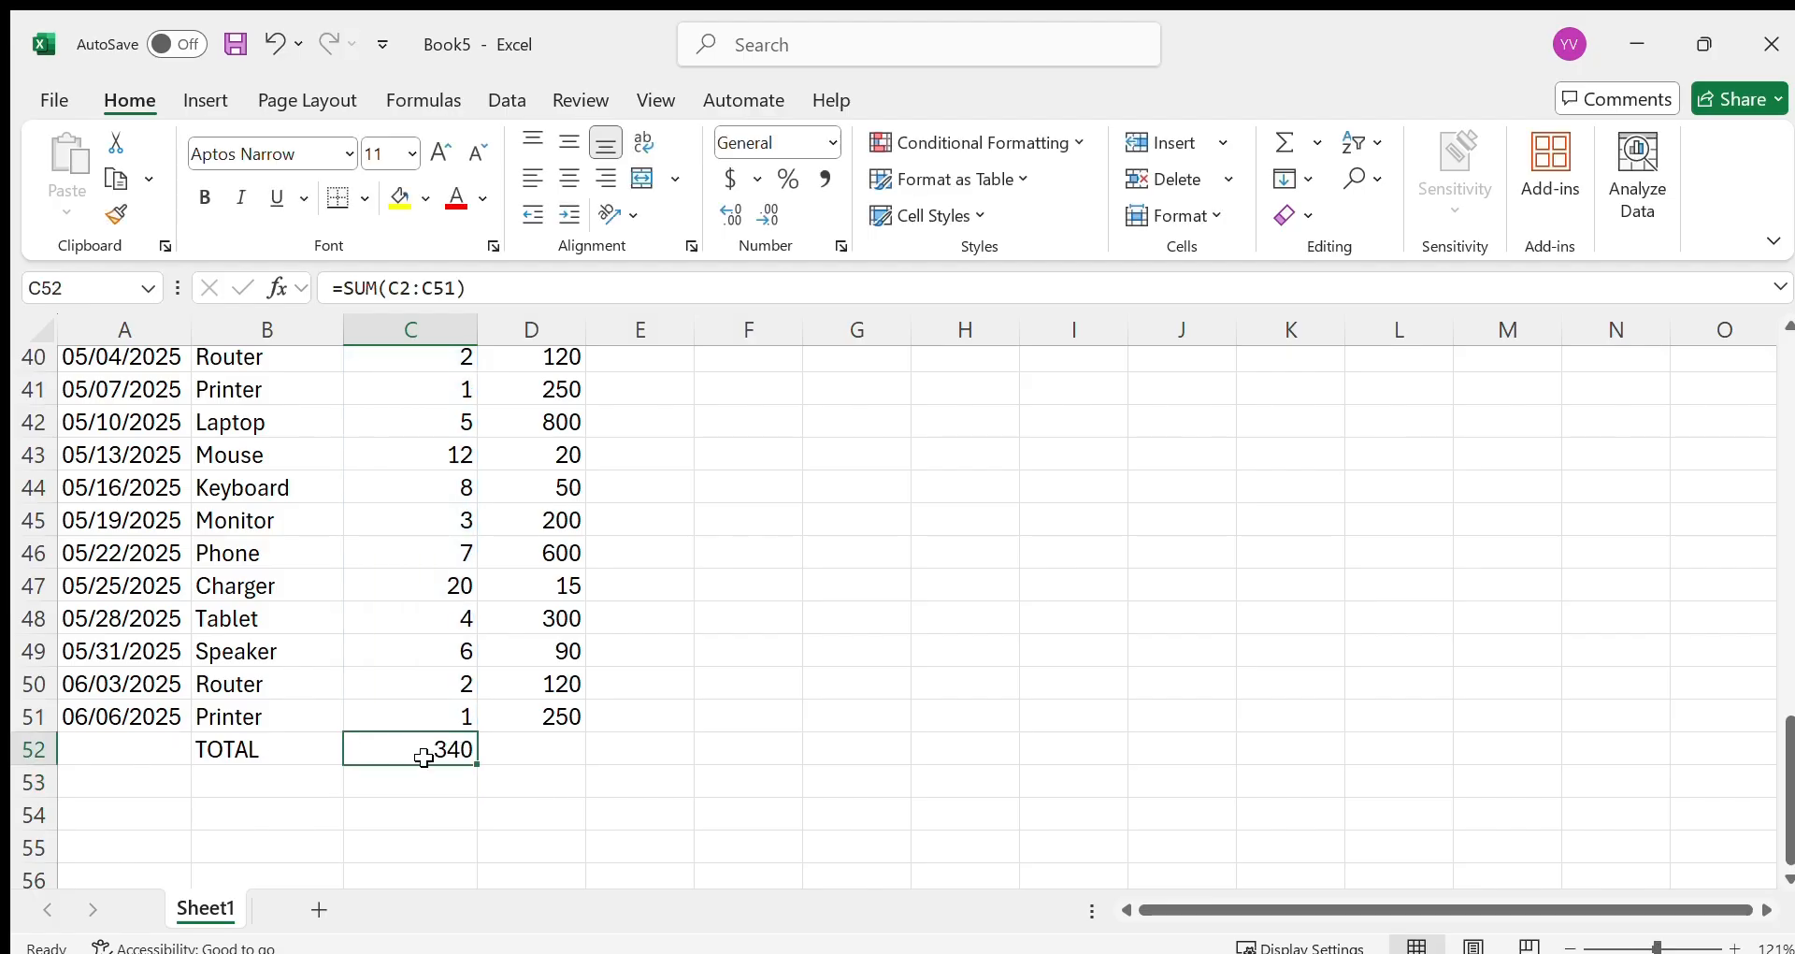
Step: Fill the total formula from C52 across to D52 to total the Sales ($) column
{"action": "scroll", "coordinate": [384, 642], "scroll_direction": "down", "scroll_amount": 3}
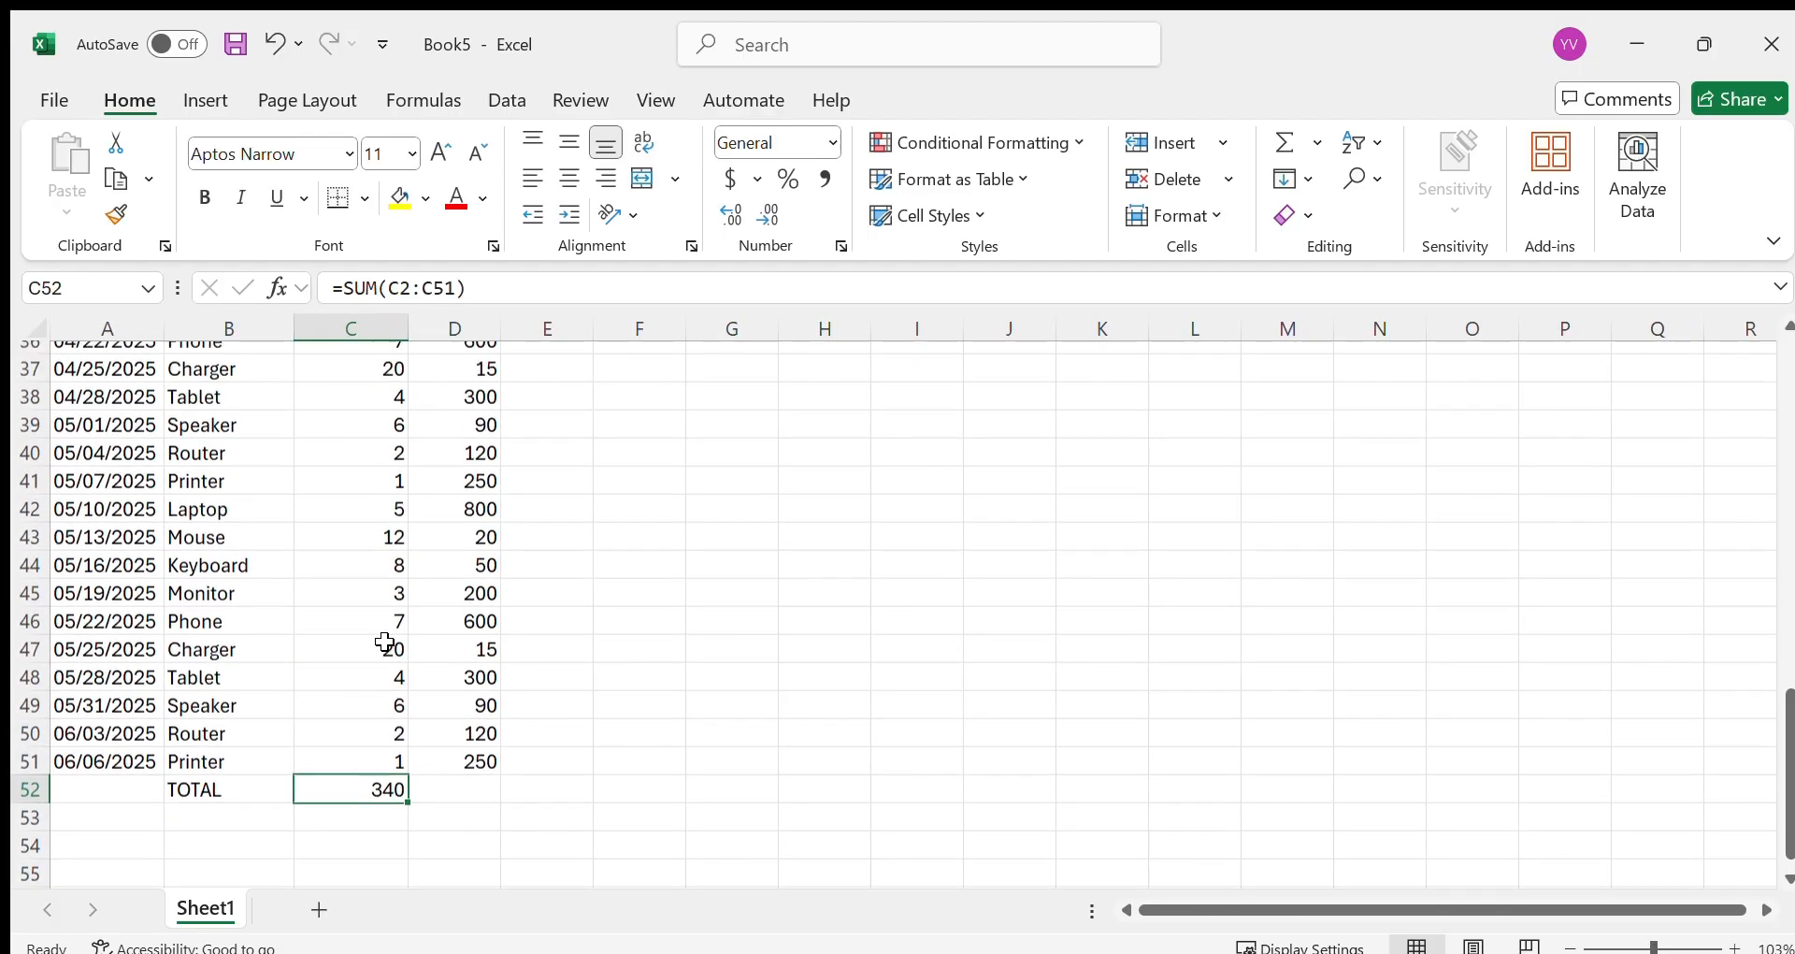
{"action": "scroll", "coordinate": [362, 781], "scroll_direction": "up", "scroll_amount": 12}
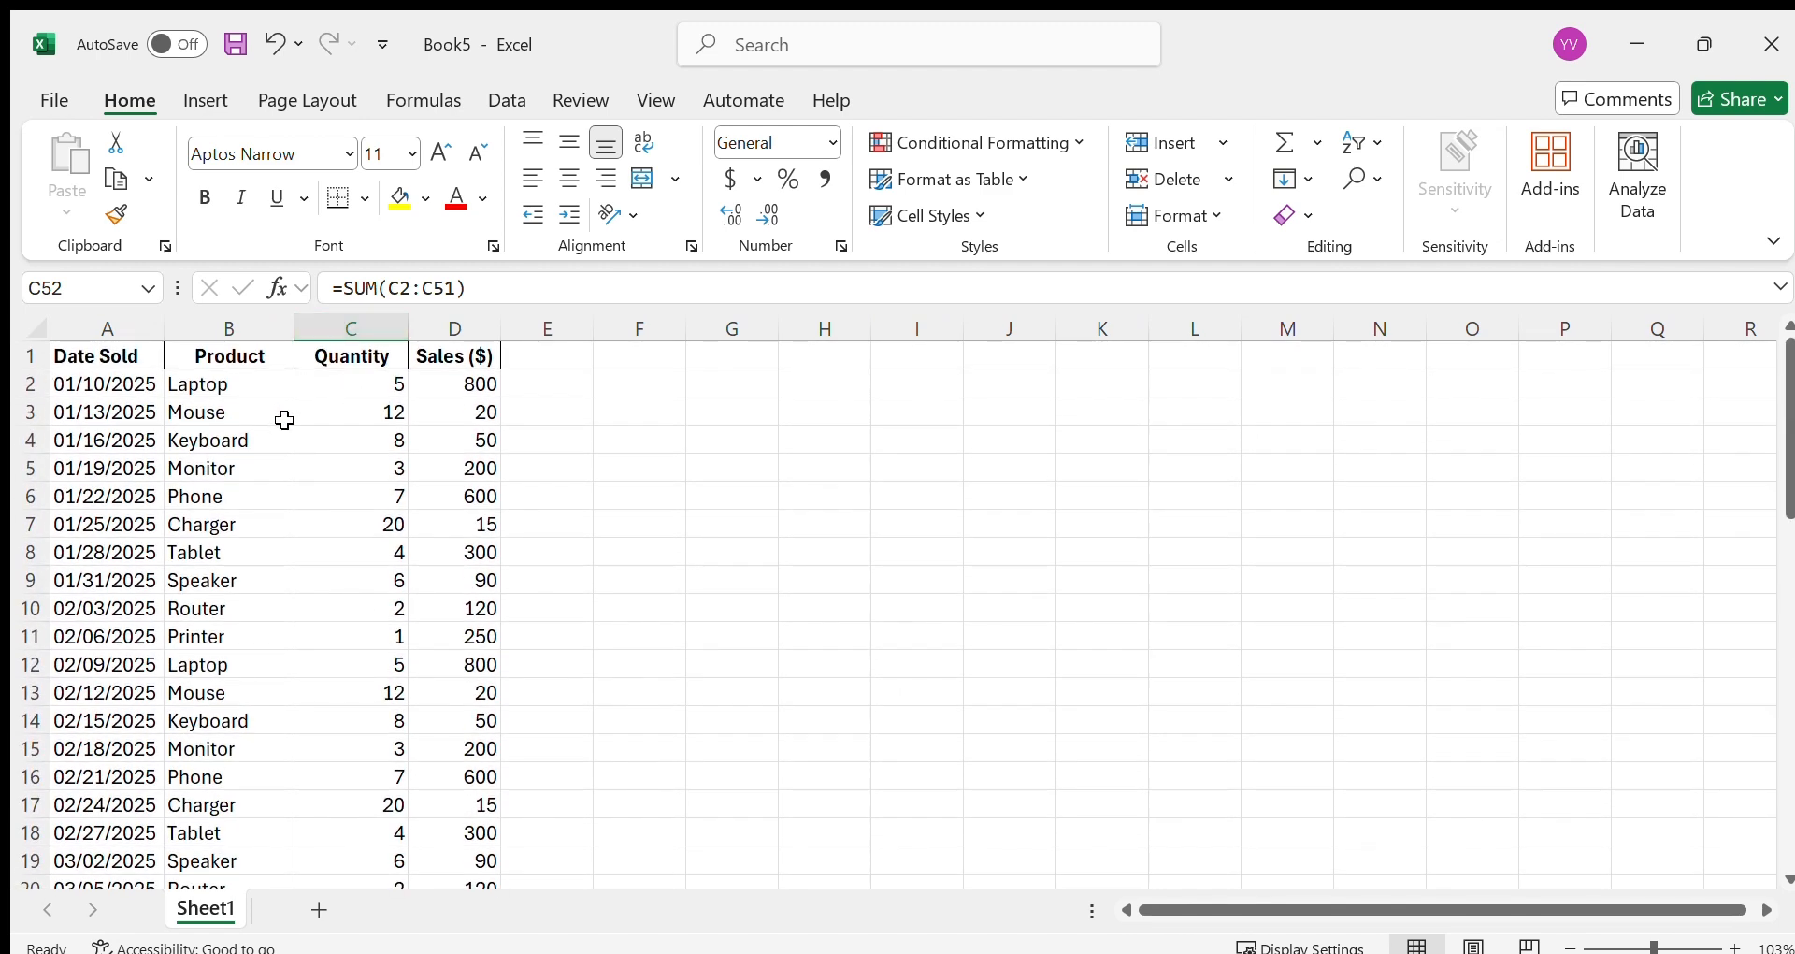
{"action": "scroll", "coordinate": [336, 666], "scroll_direction": "down", "scroll_amount": 13}
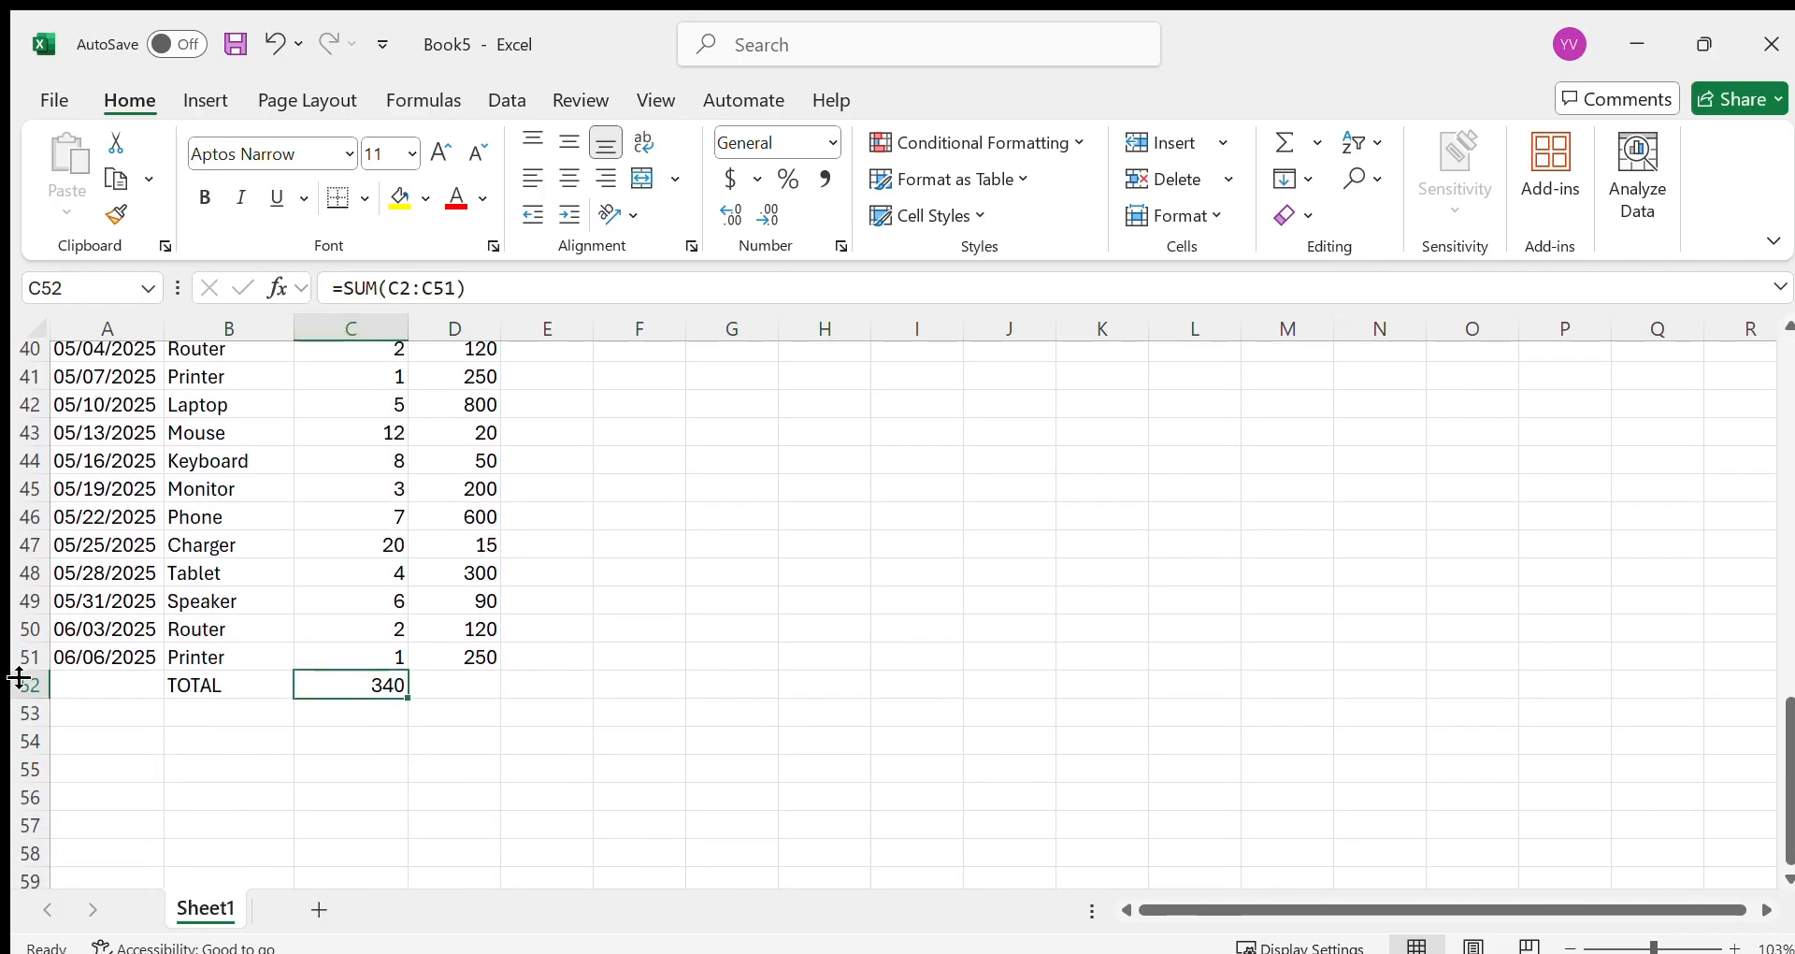
{"action": "left_click", "coordinate": [447, 689]}
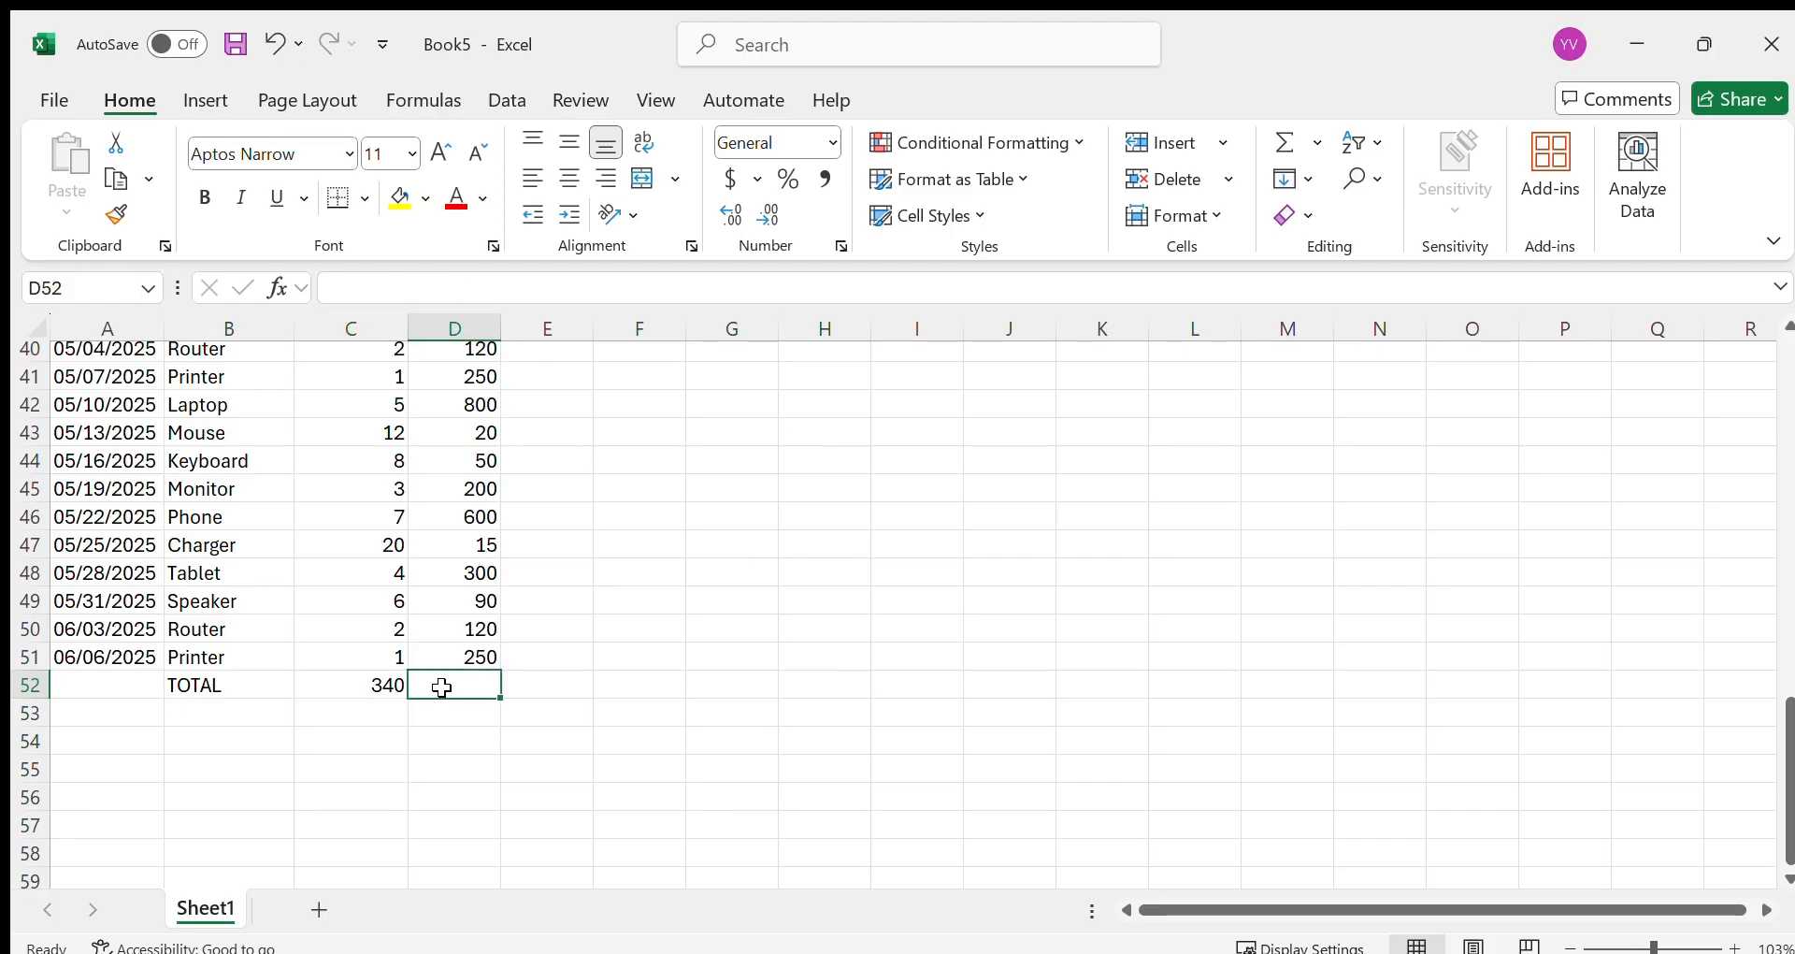
{"action": "left_click", "coordinate": [390, 689]}
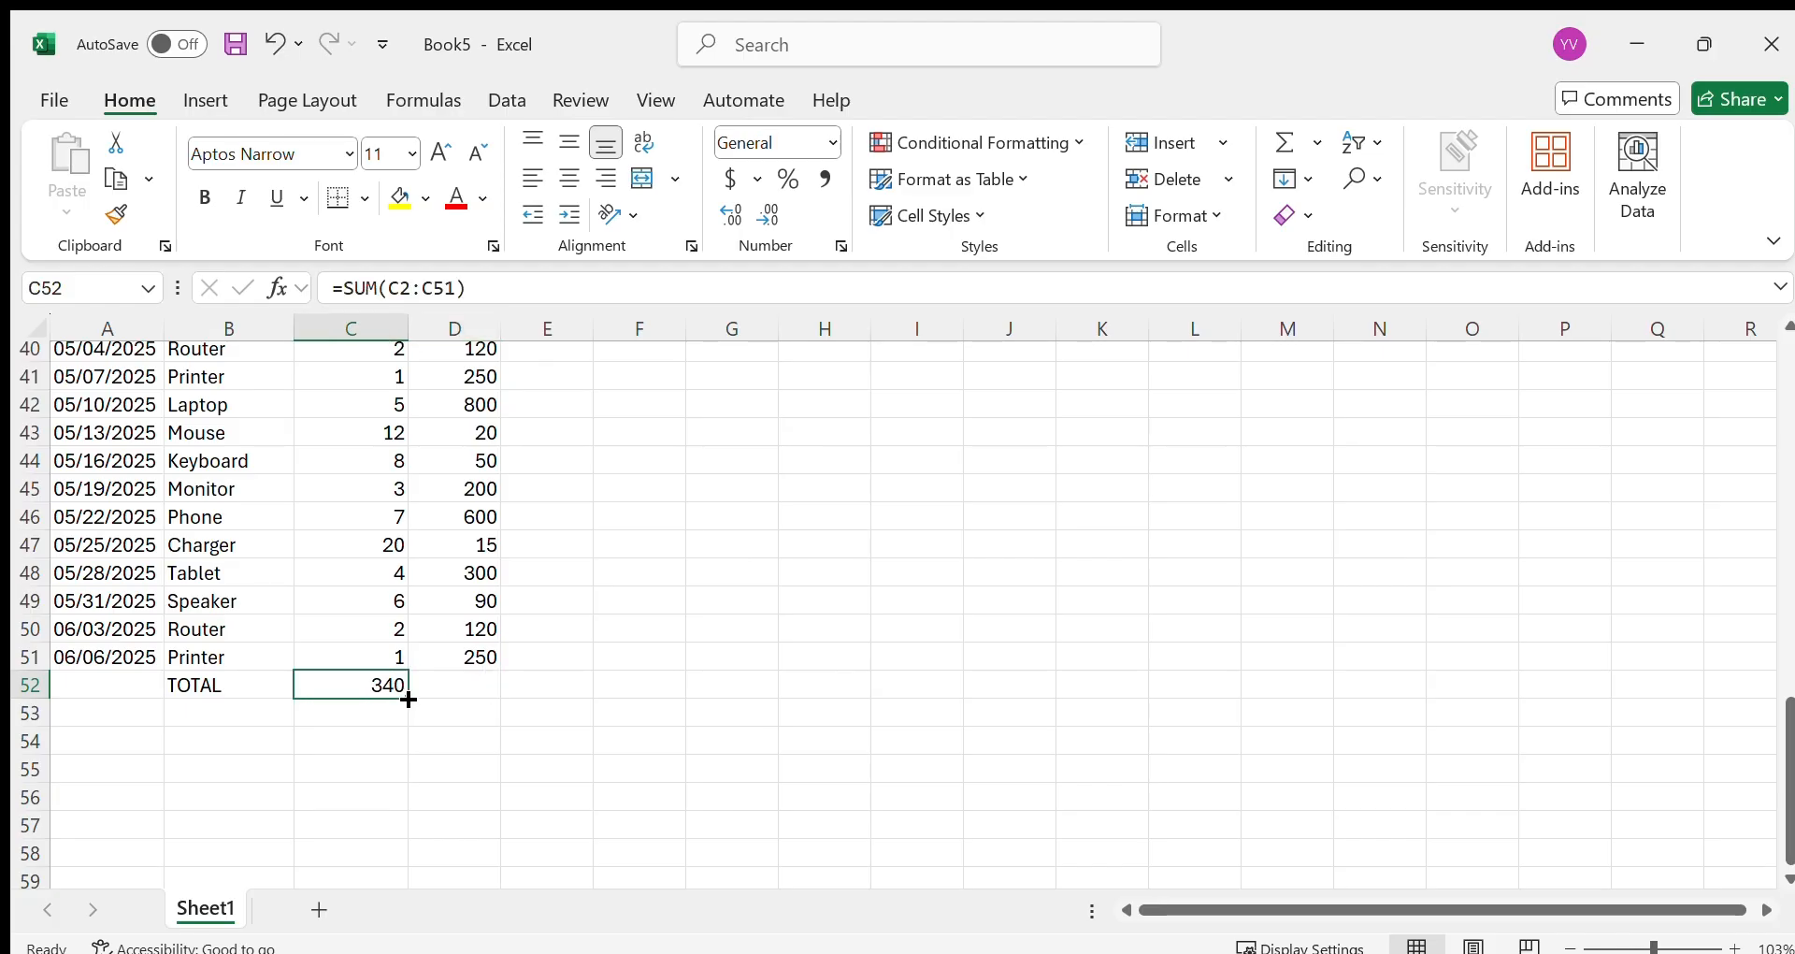
{"action": "left_click_drag", "start_coordinate": [408, 699], "coordinate": [488, 697]}
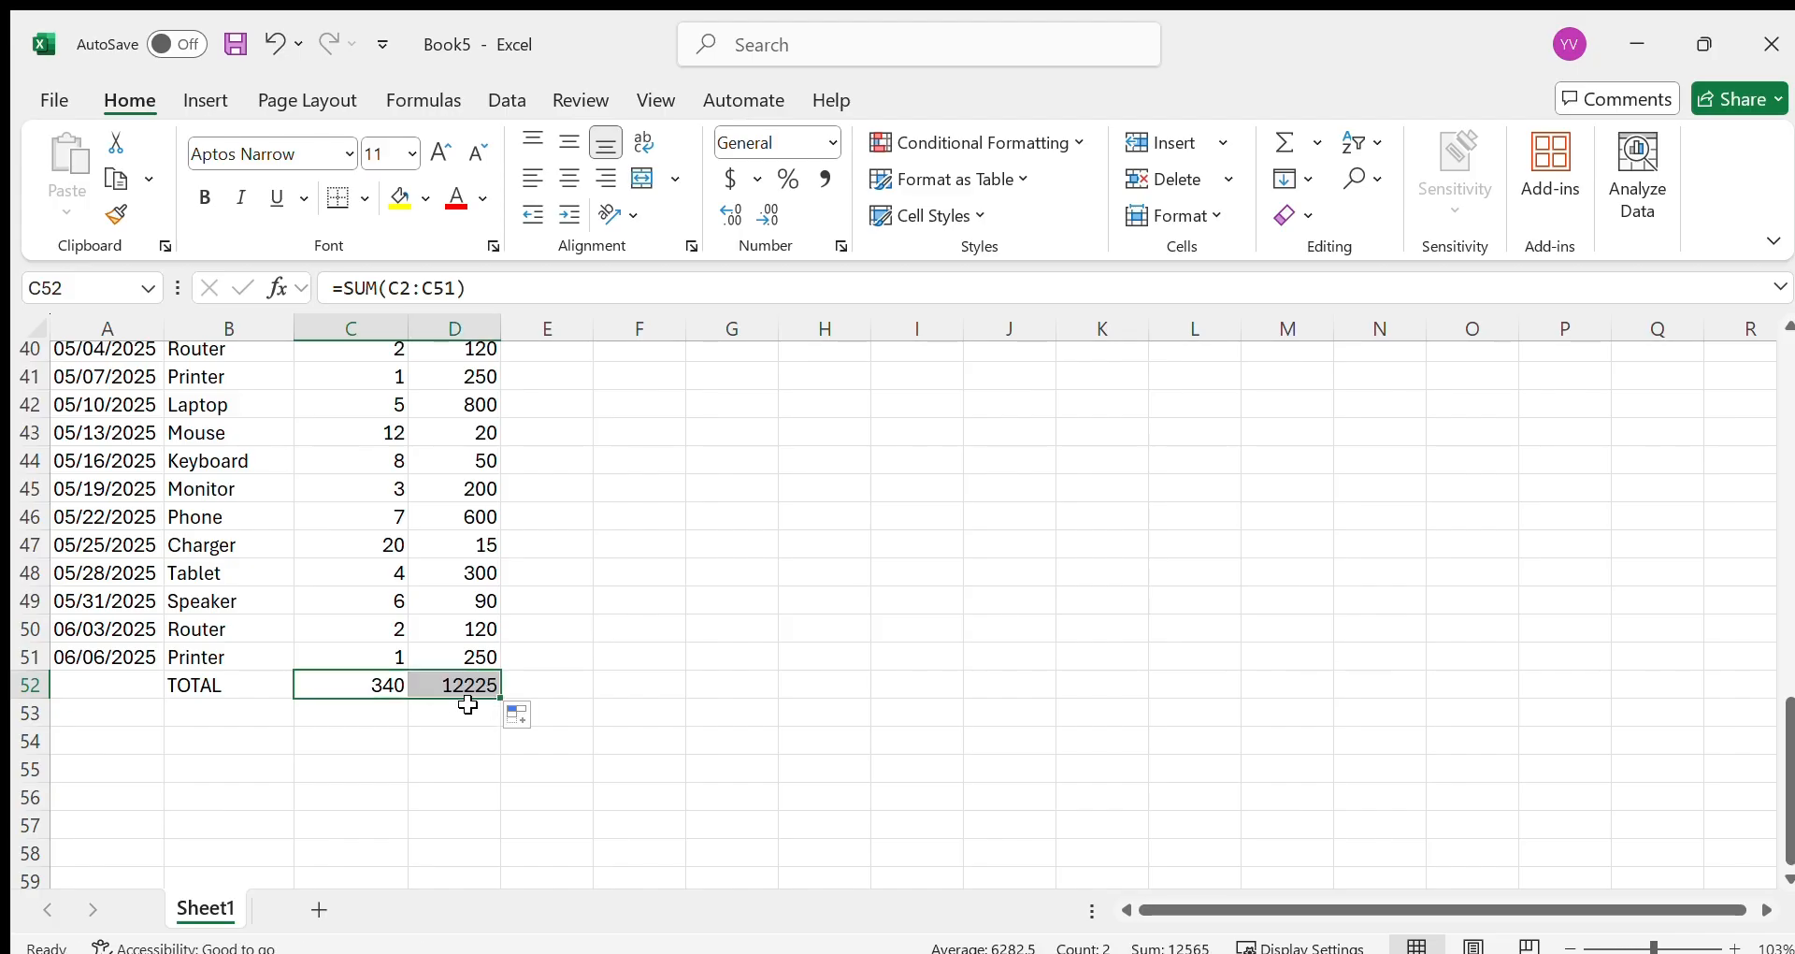
{"action": "left_click", "coordinate": [453, 710]}
{"action": "left_click", "coordinate": [449, 685]}
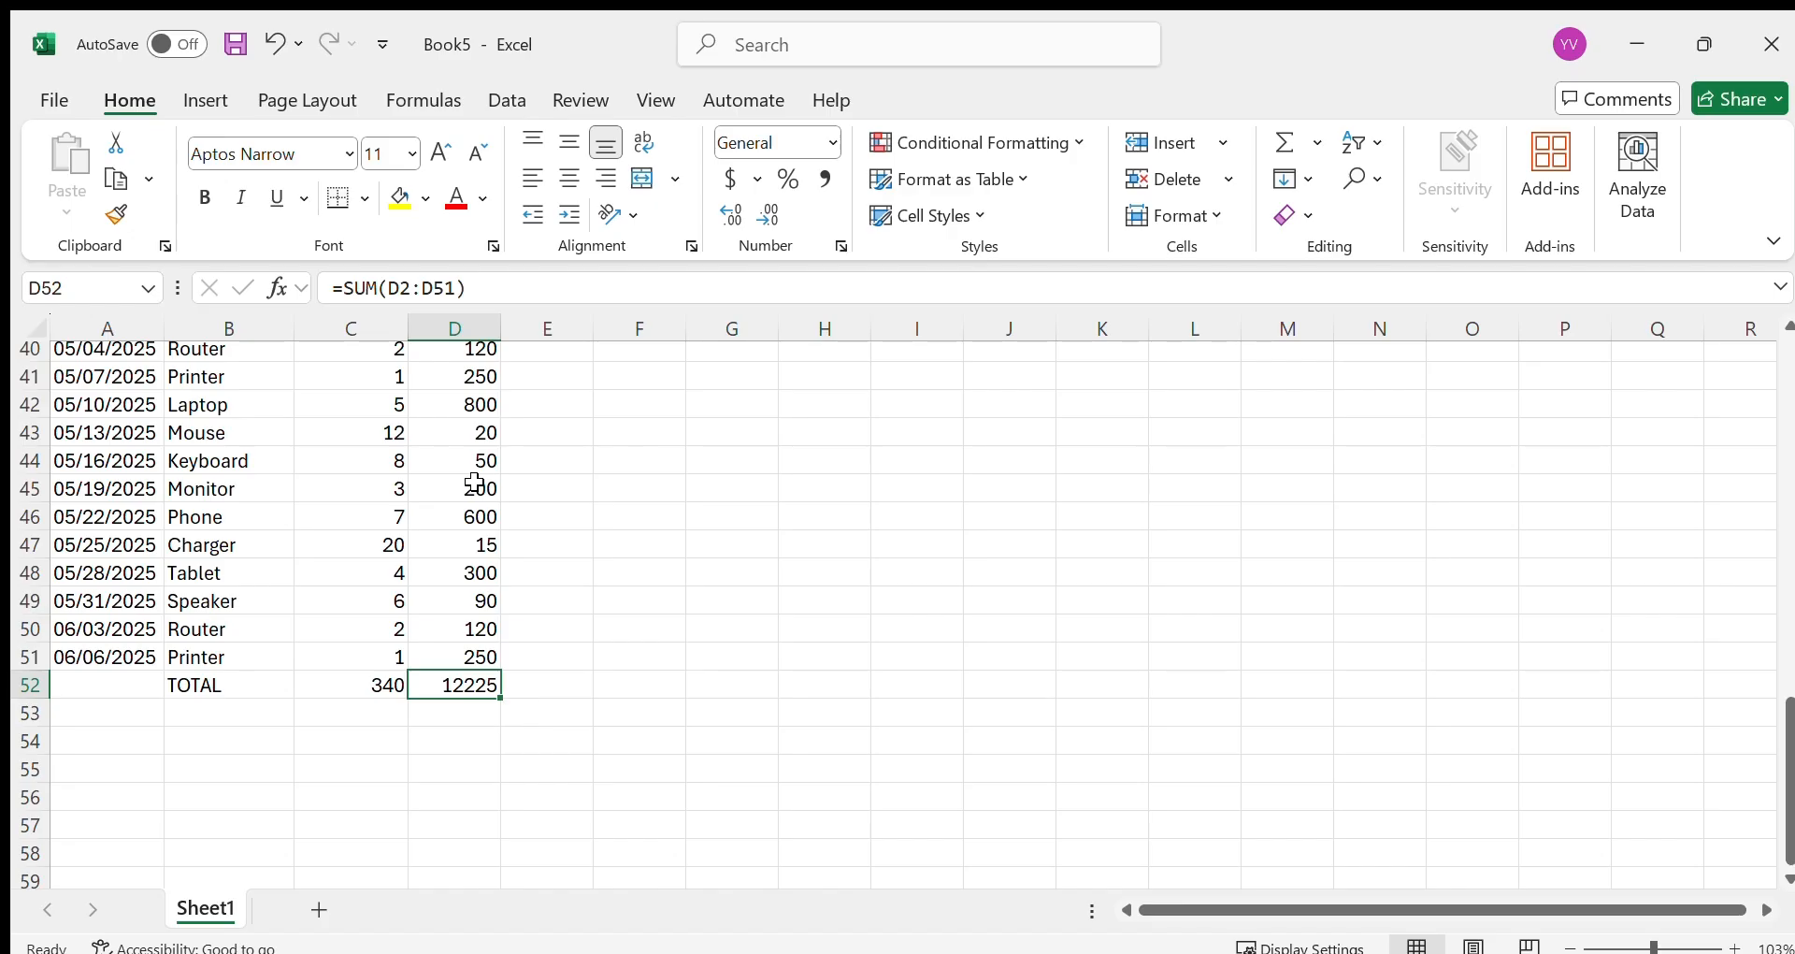
Step: Add the label AVERAGE in cell B53, directly below the TOTAL label
{"action": "left_click", "coordinate": [353, 687]}
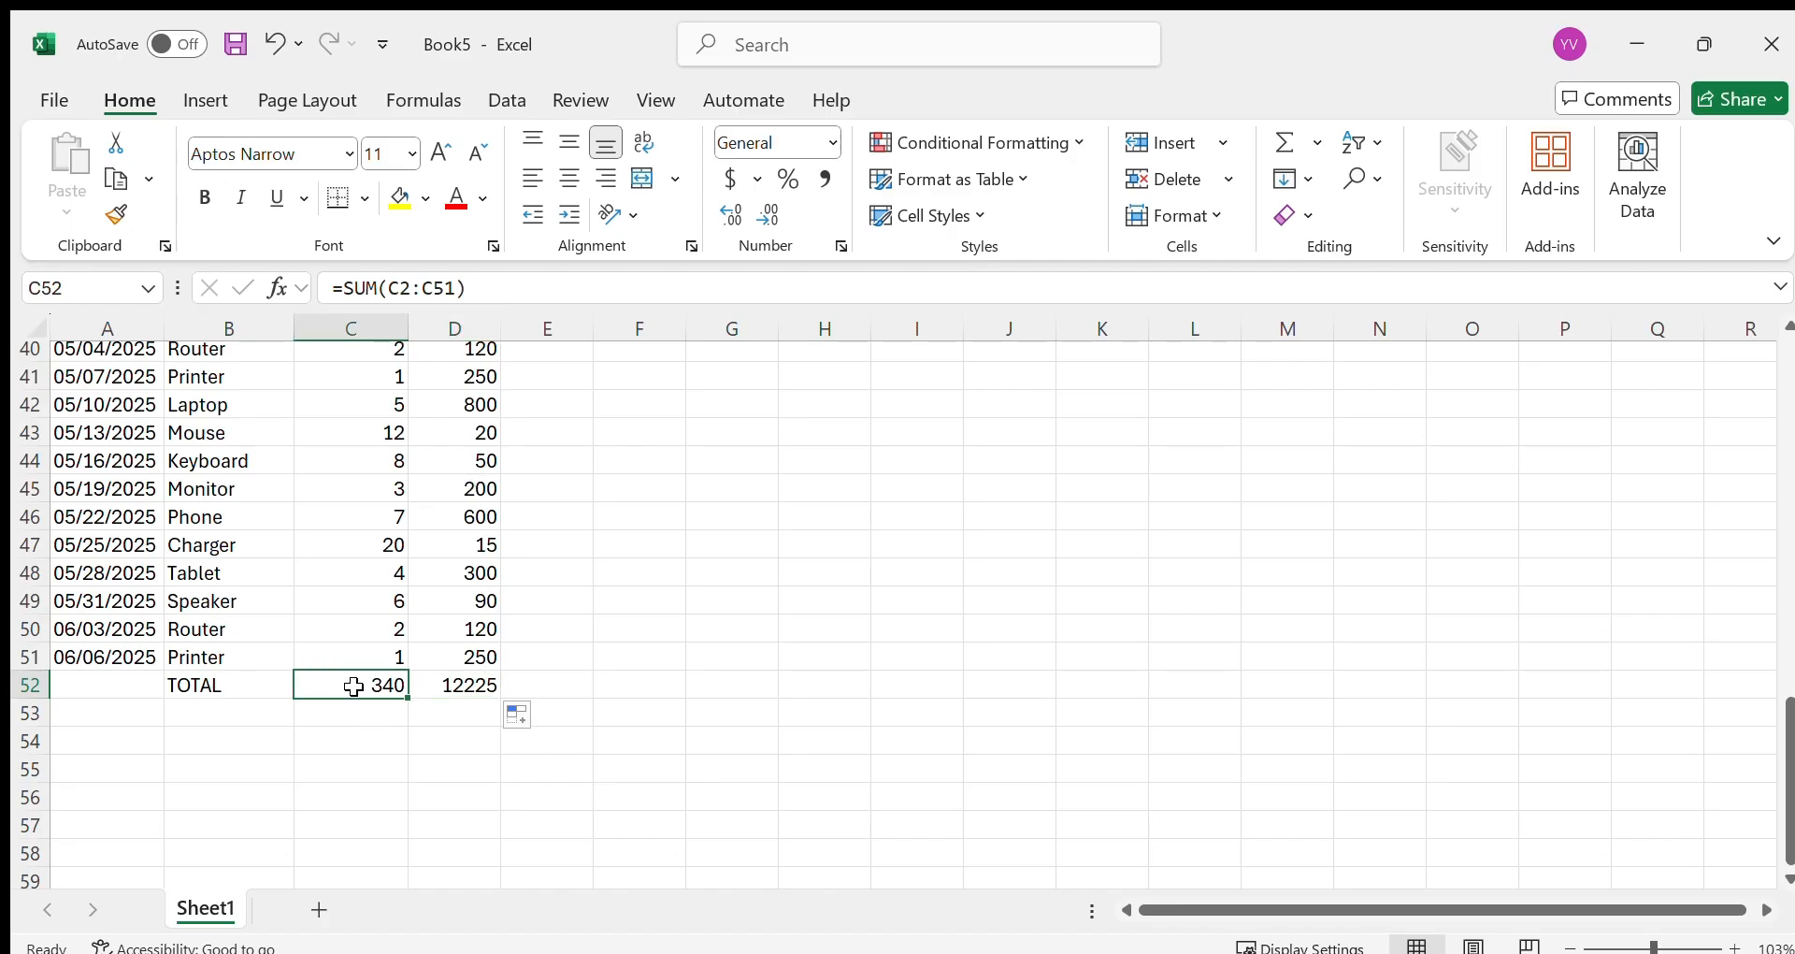
{"action": "scroll", "coordinate": [445, 689], "scroll_direction": "up", "scroll_amount": 13}
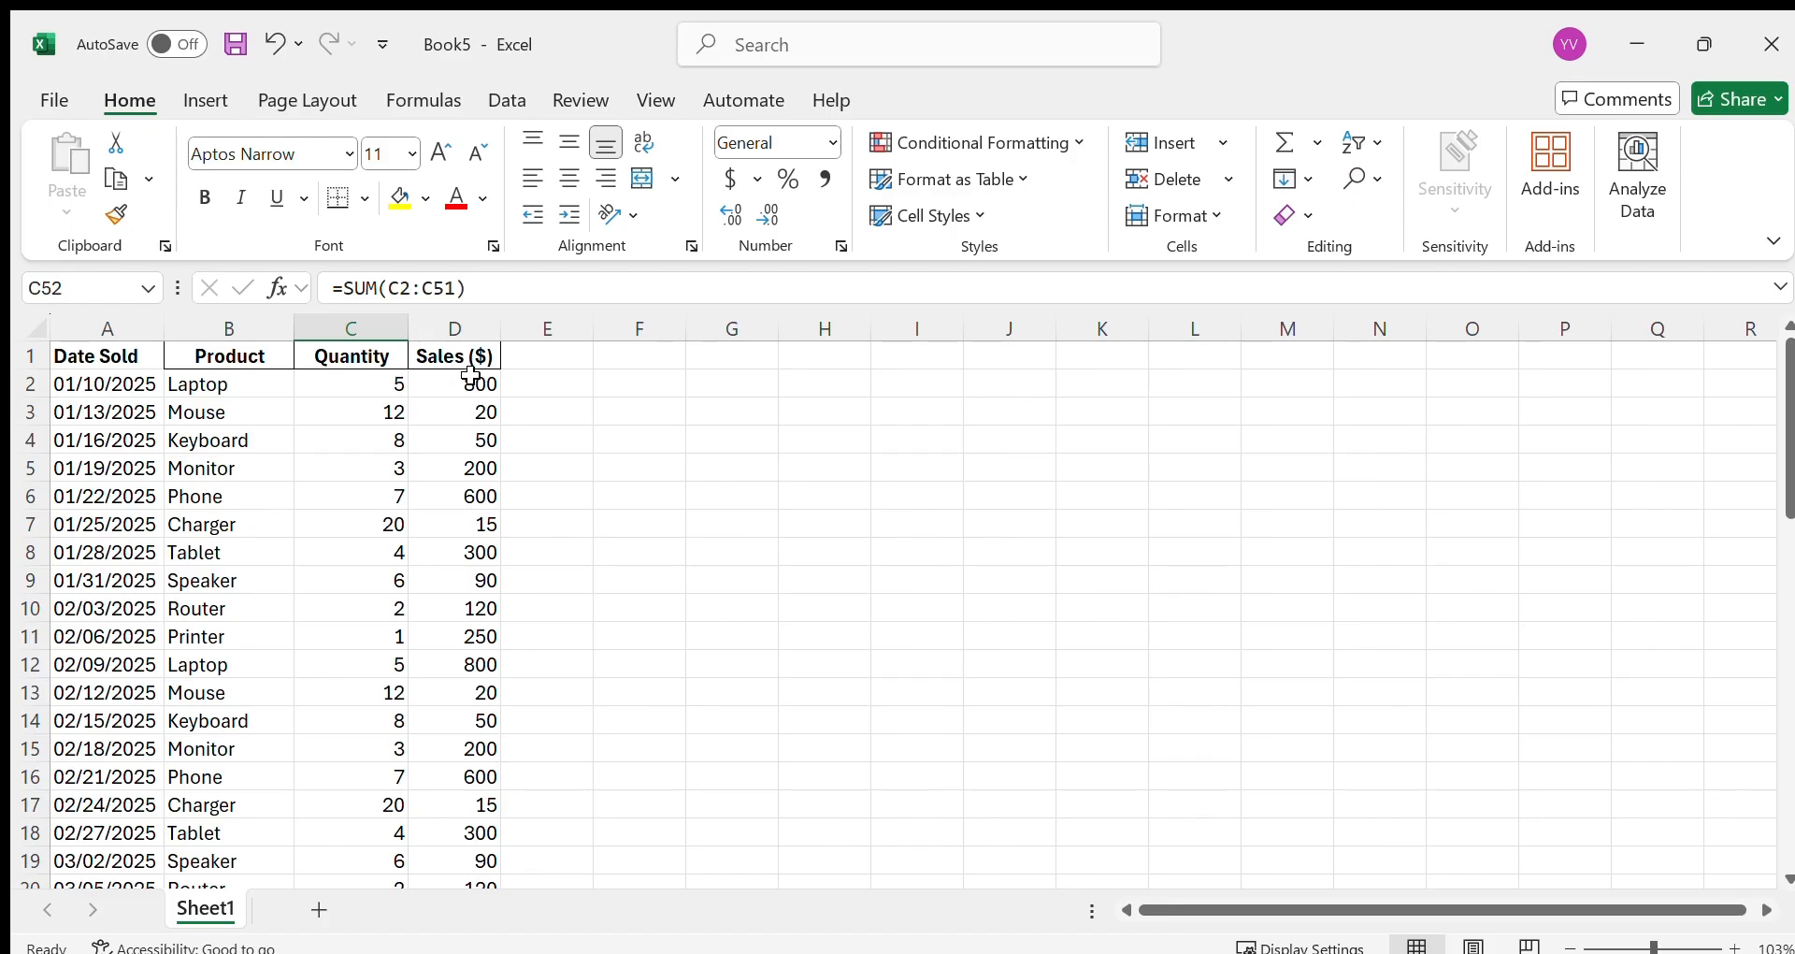
{"action": "scroll", "coordinate": [454, 663], "scroll_direction": "down", "scroll_amount": 10}
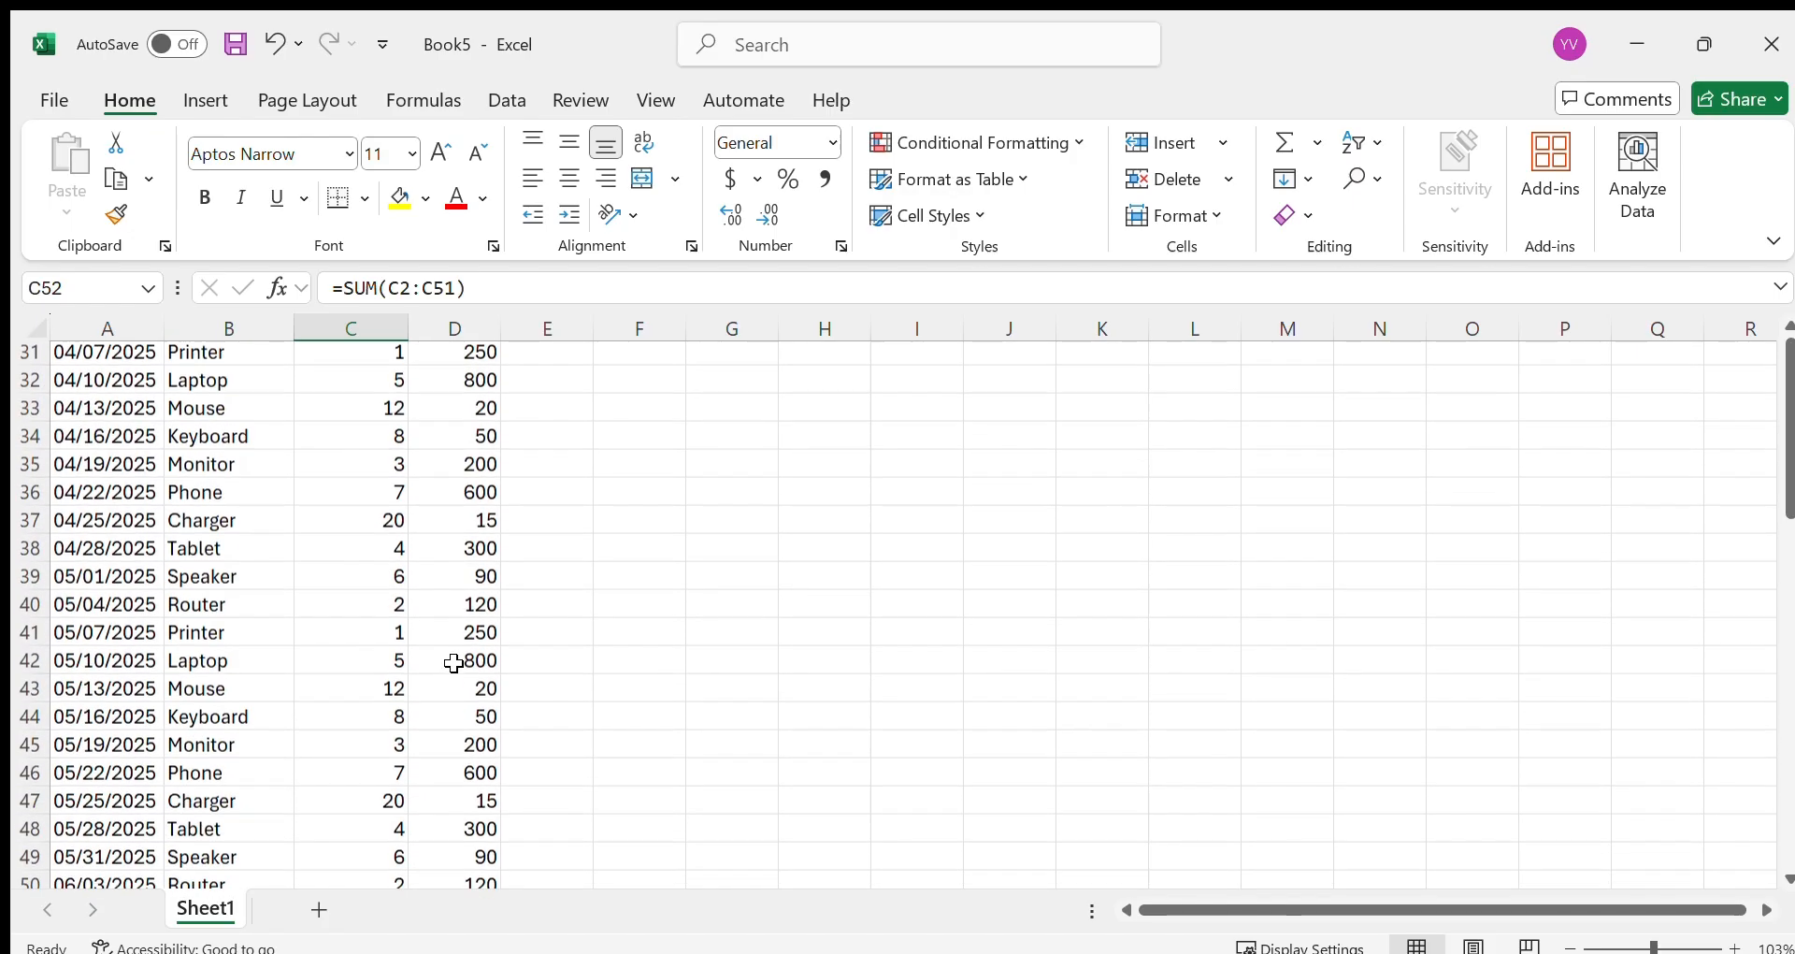
{"action": "scroll", "coordinate": [455, 721], "scroll_direction": "down", "scroll_amount": 4}
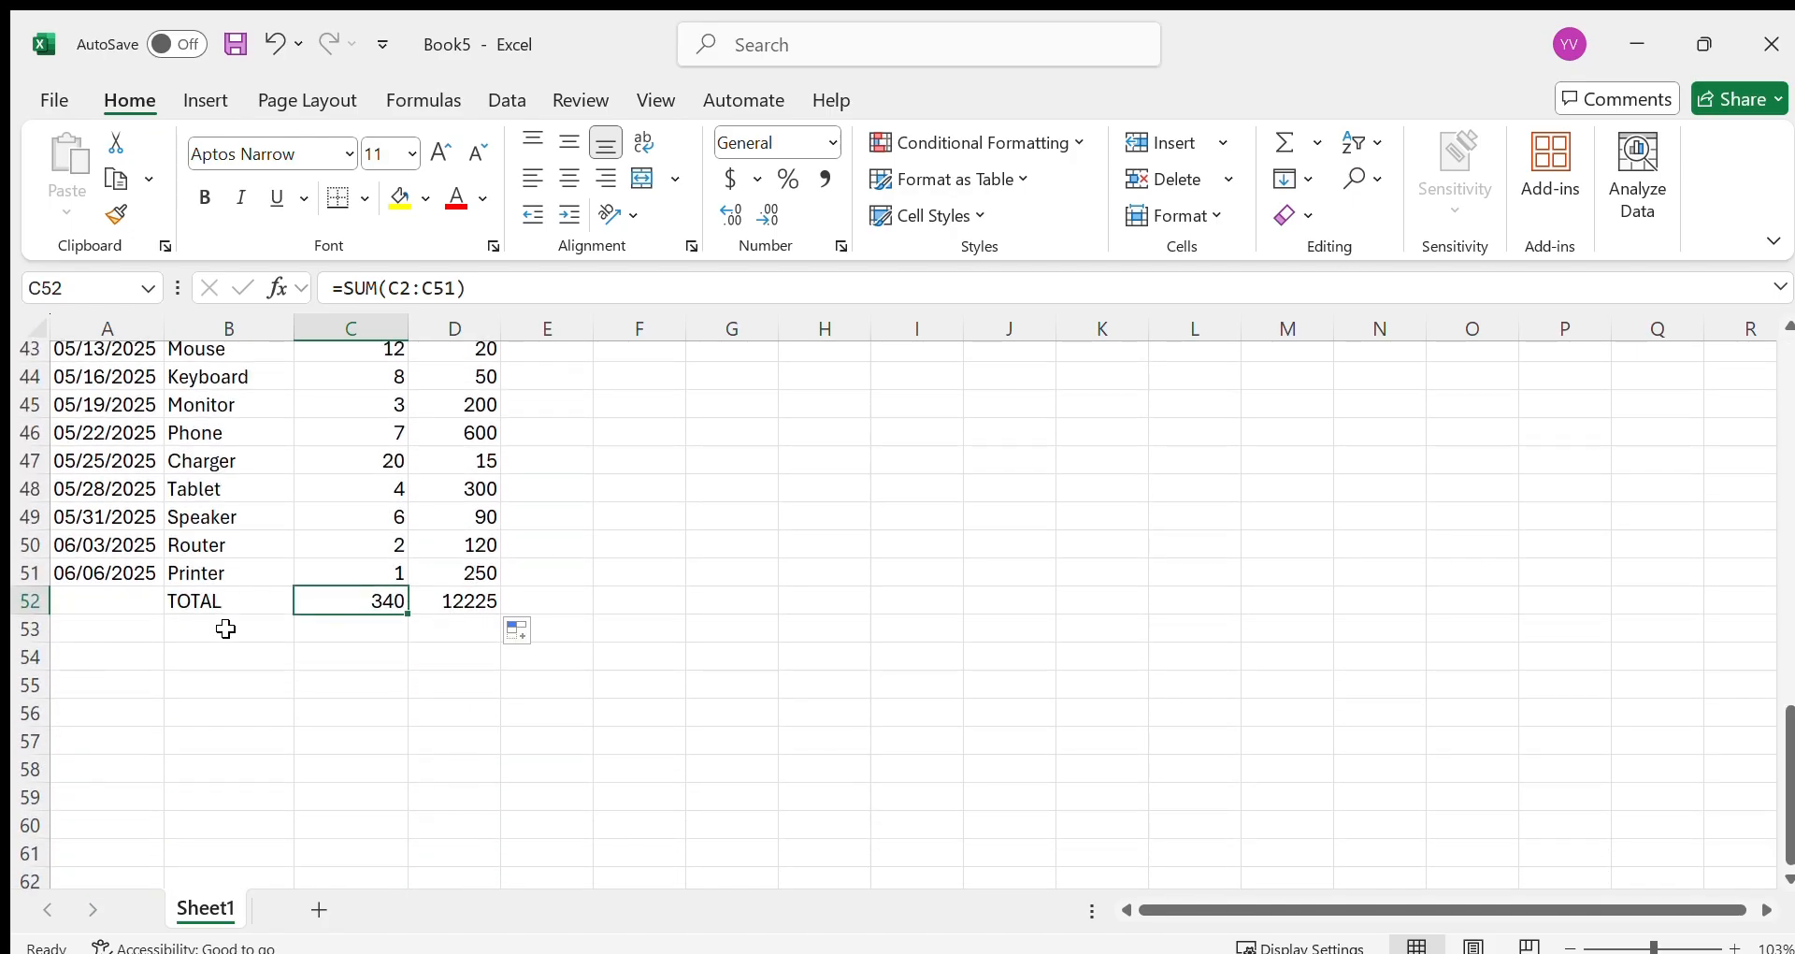
{"action": "left_click", "coordinate": [229, 627]}
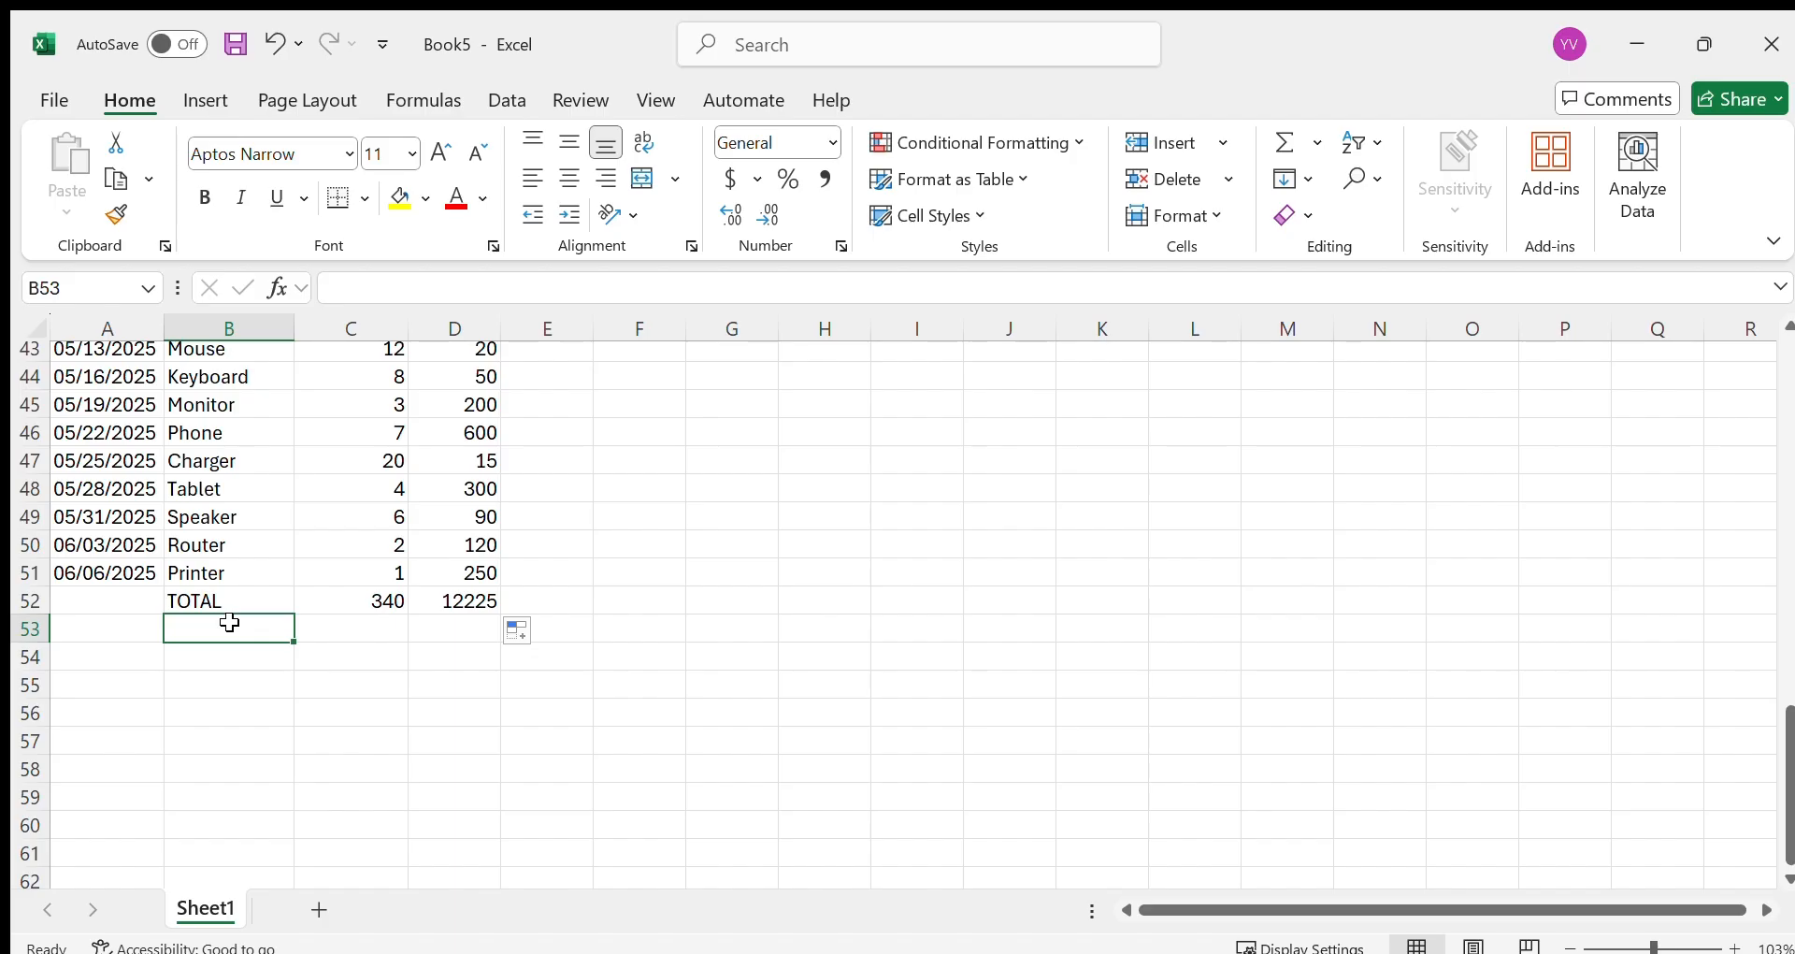
{"action": "type", "text": "AVERAGE"}
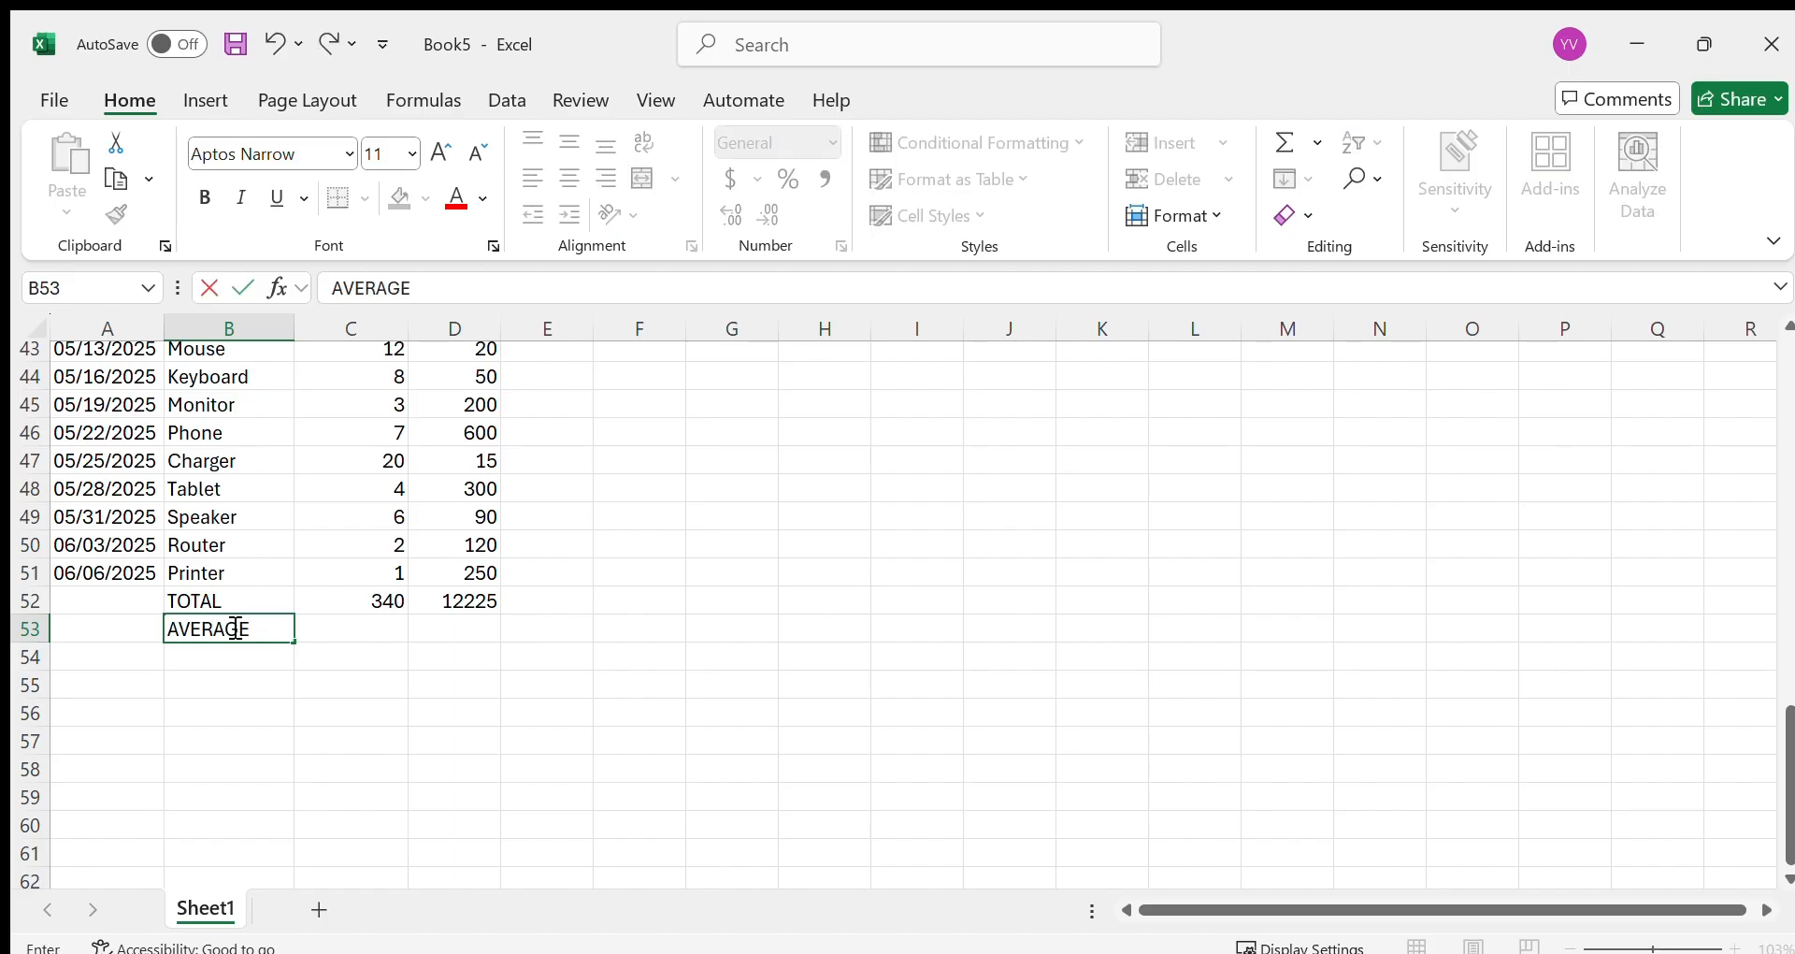
Step: Average the Quantity column in cell C53 with the formula =AVERAGE(C2:C51)
{"action": "left_click", "coordinate": [352, 620]}
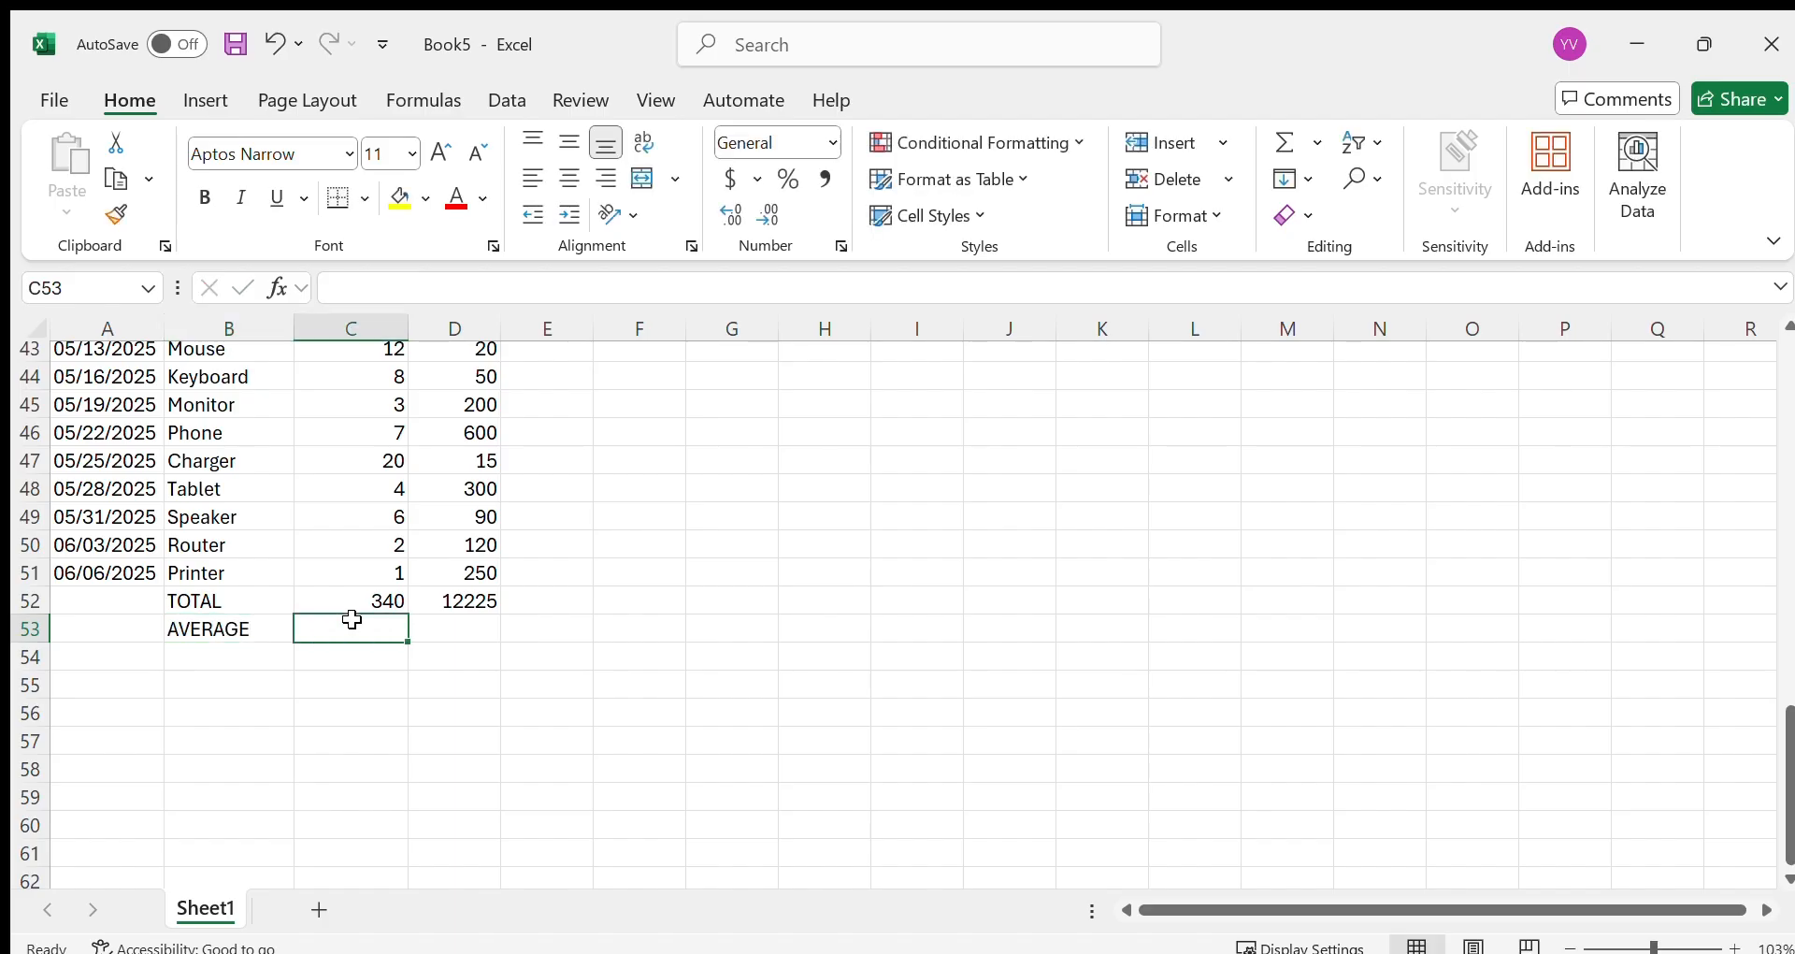
{"action": "type", "text": "=AVERAGE("}
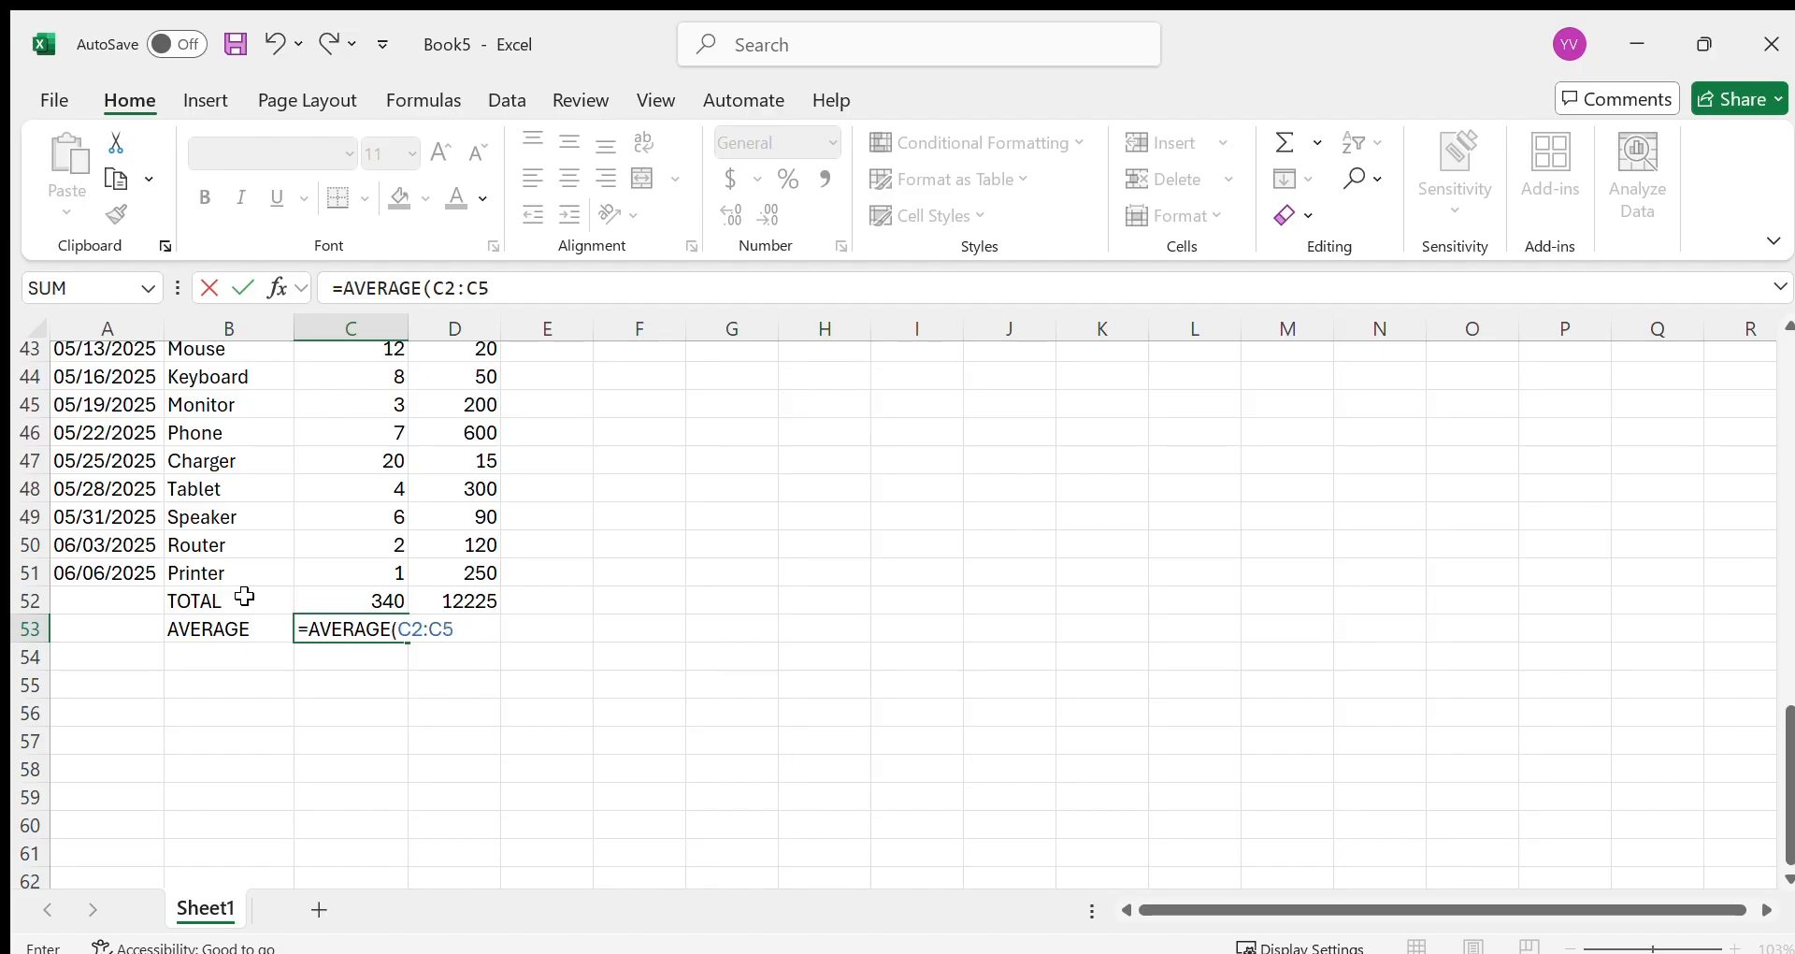
{"action": "type", "text": "1)"}
{"action": "key", "text": "Return"}
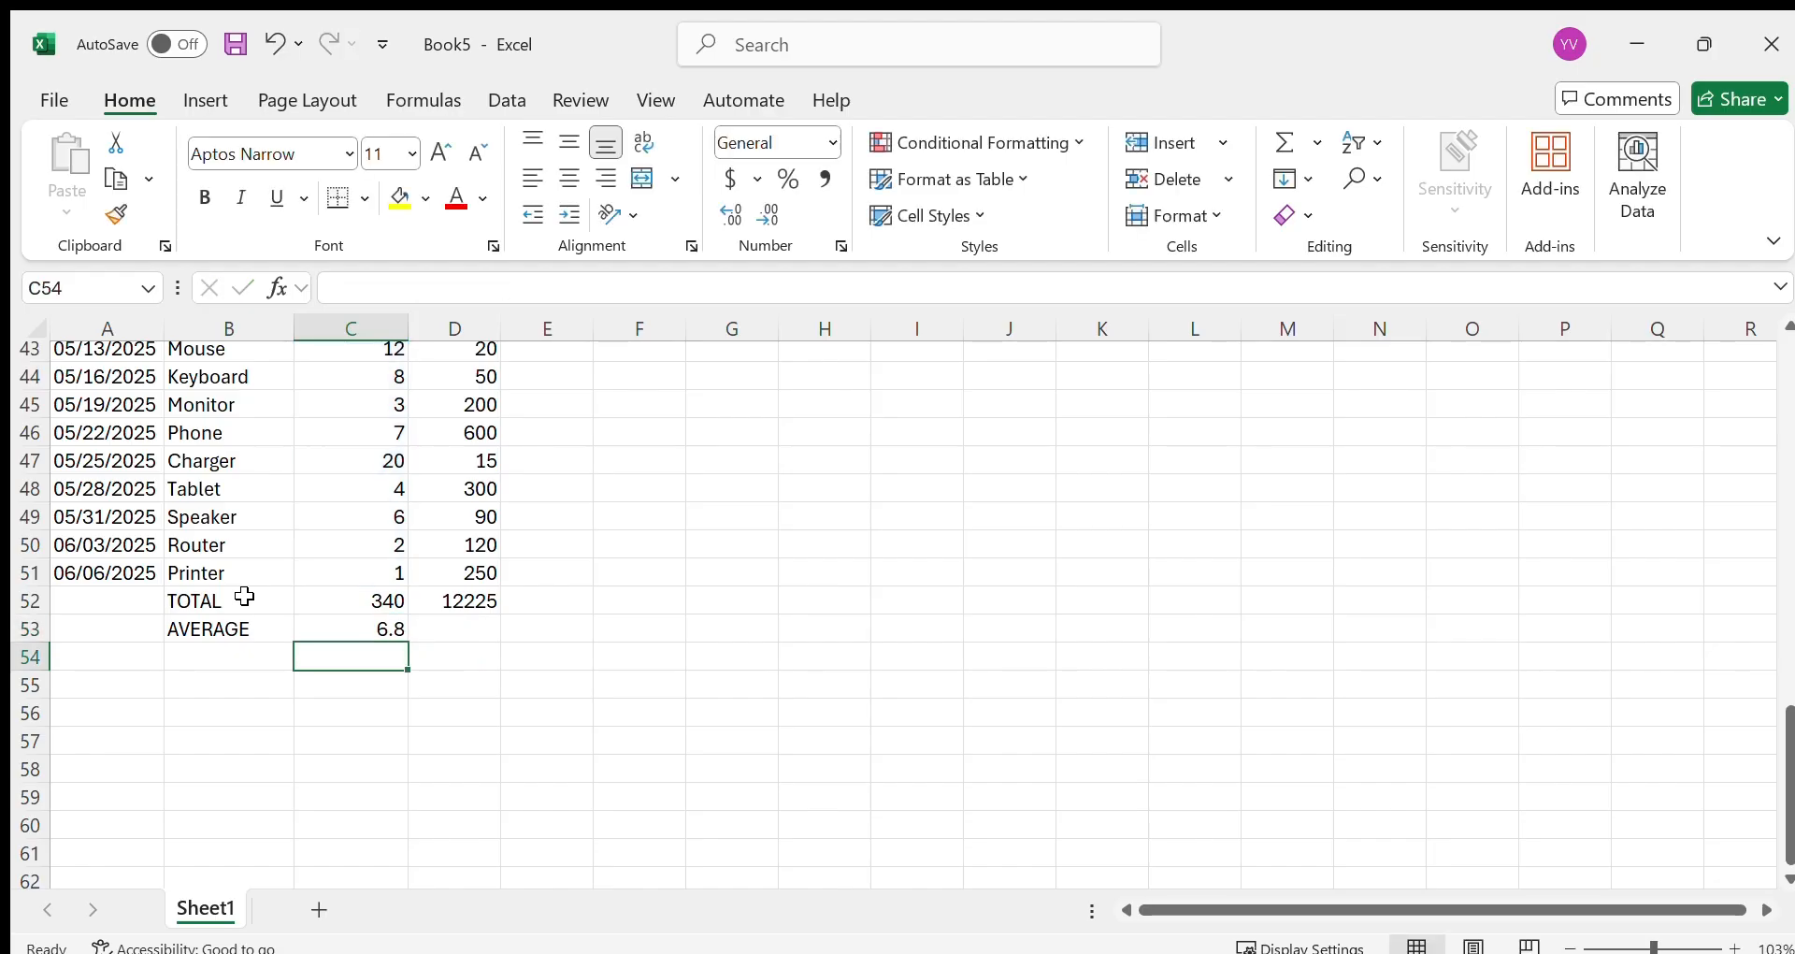
Step: Fill the average formula from C53 across to D53 to average the Sales ($) column
{"action": "left_click", "coordinate": [357, 627]}
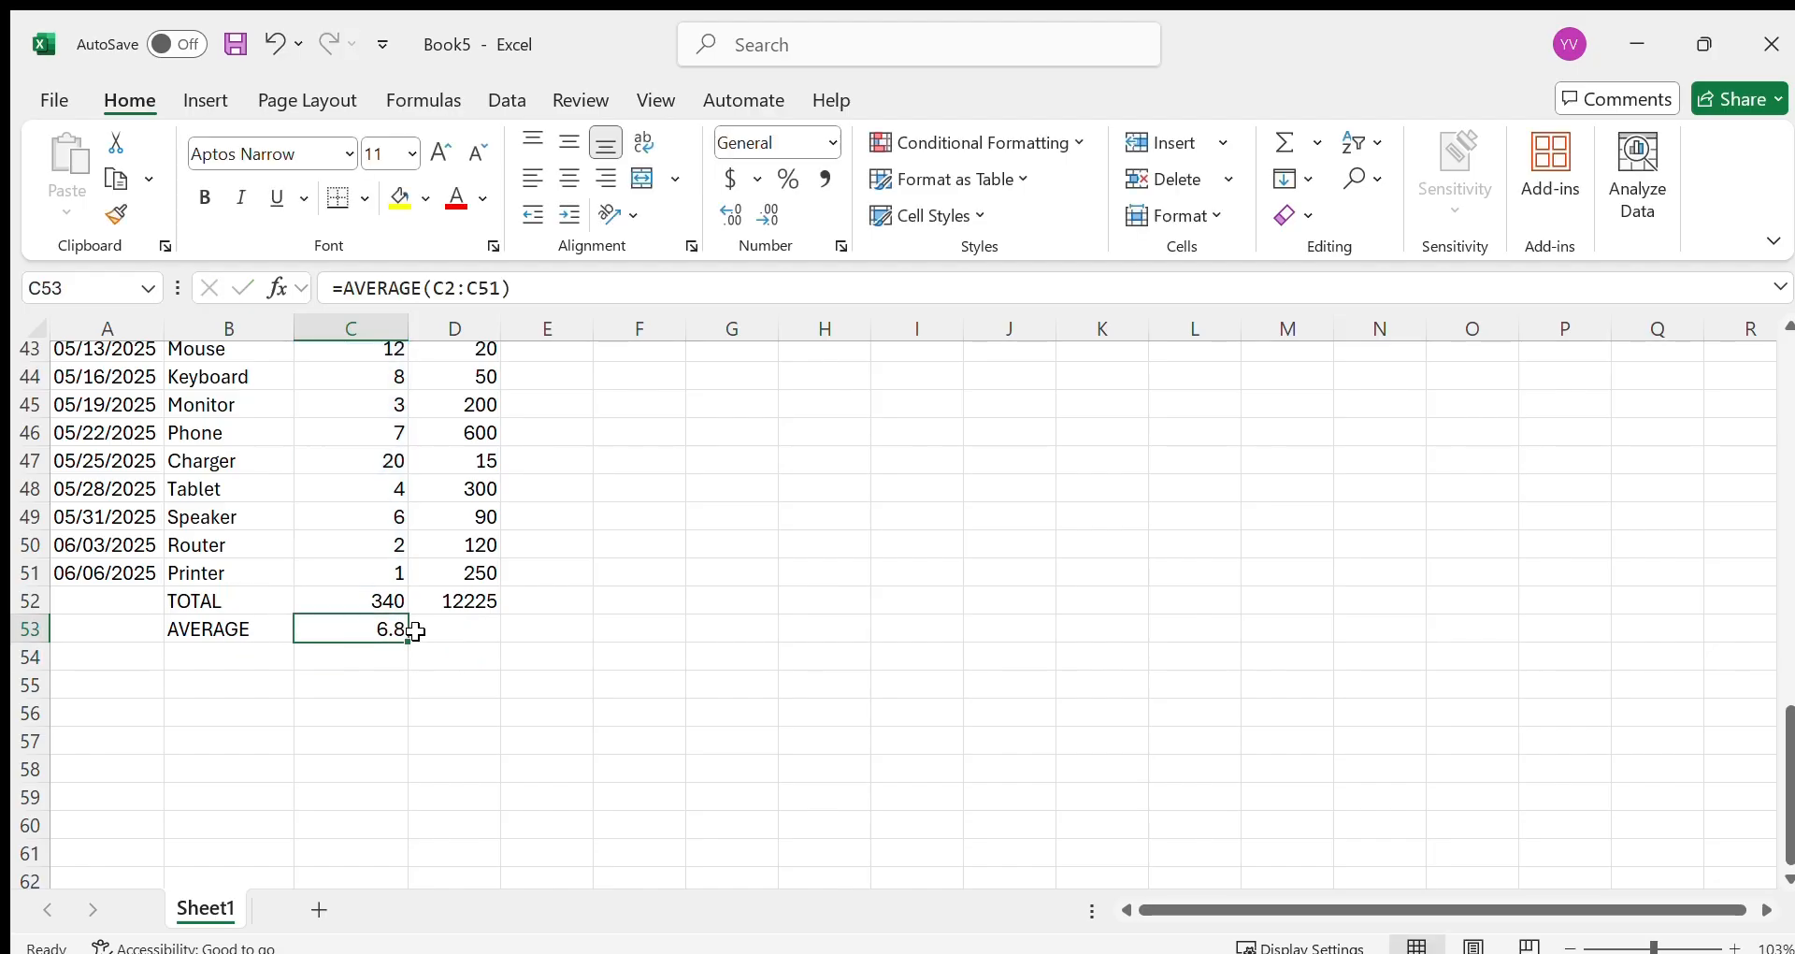
{"action": "left_click_drag", "start_coordinate": [408, 641], "coordinate": [490, 643]}
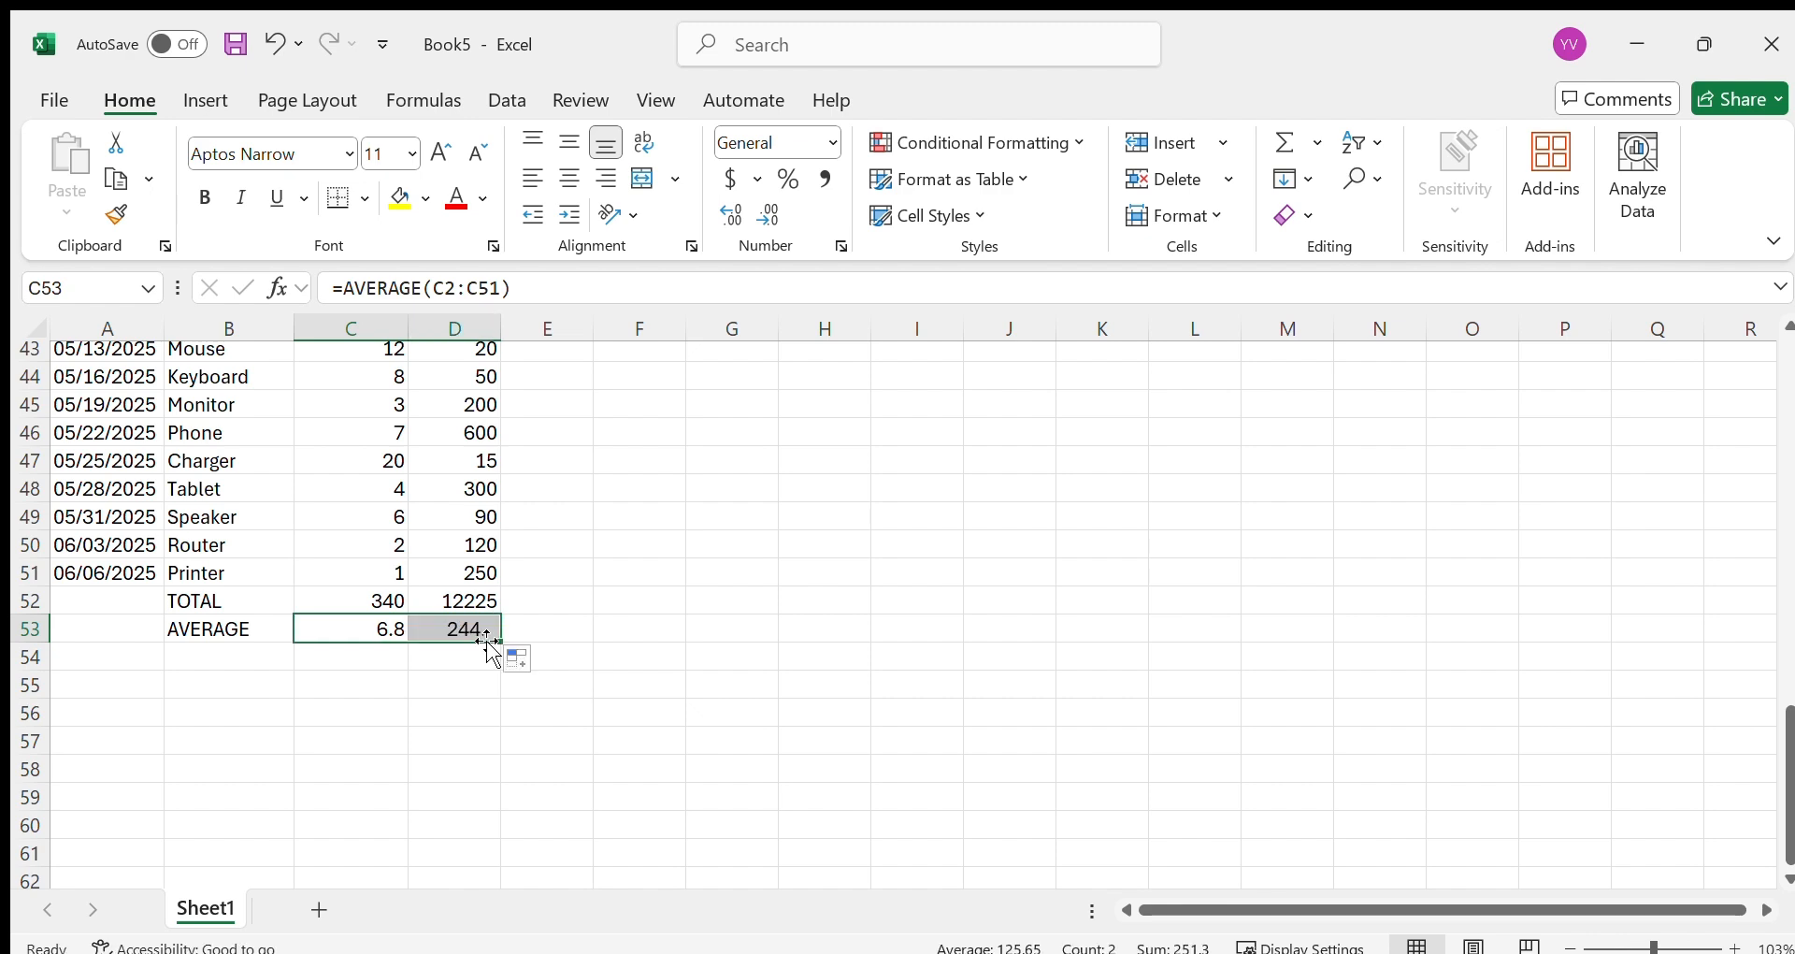
{"action": "left_click", "coordinate": [439, 656]}
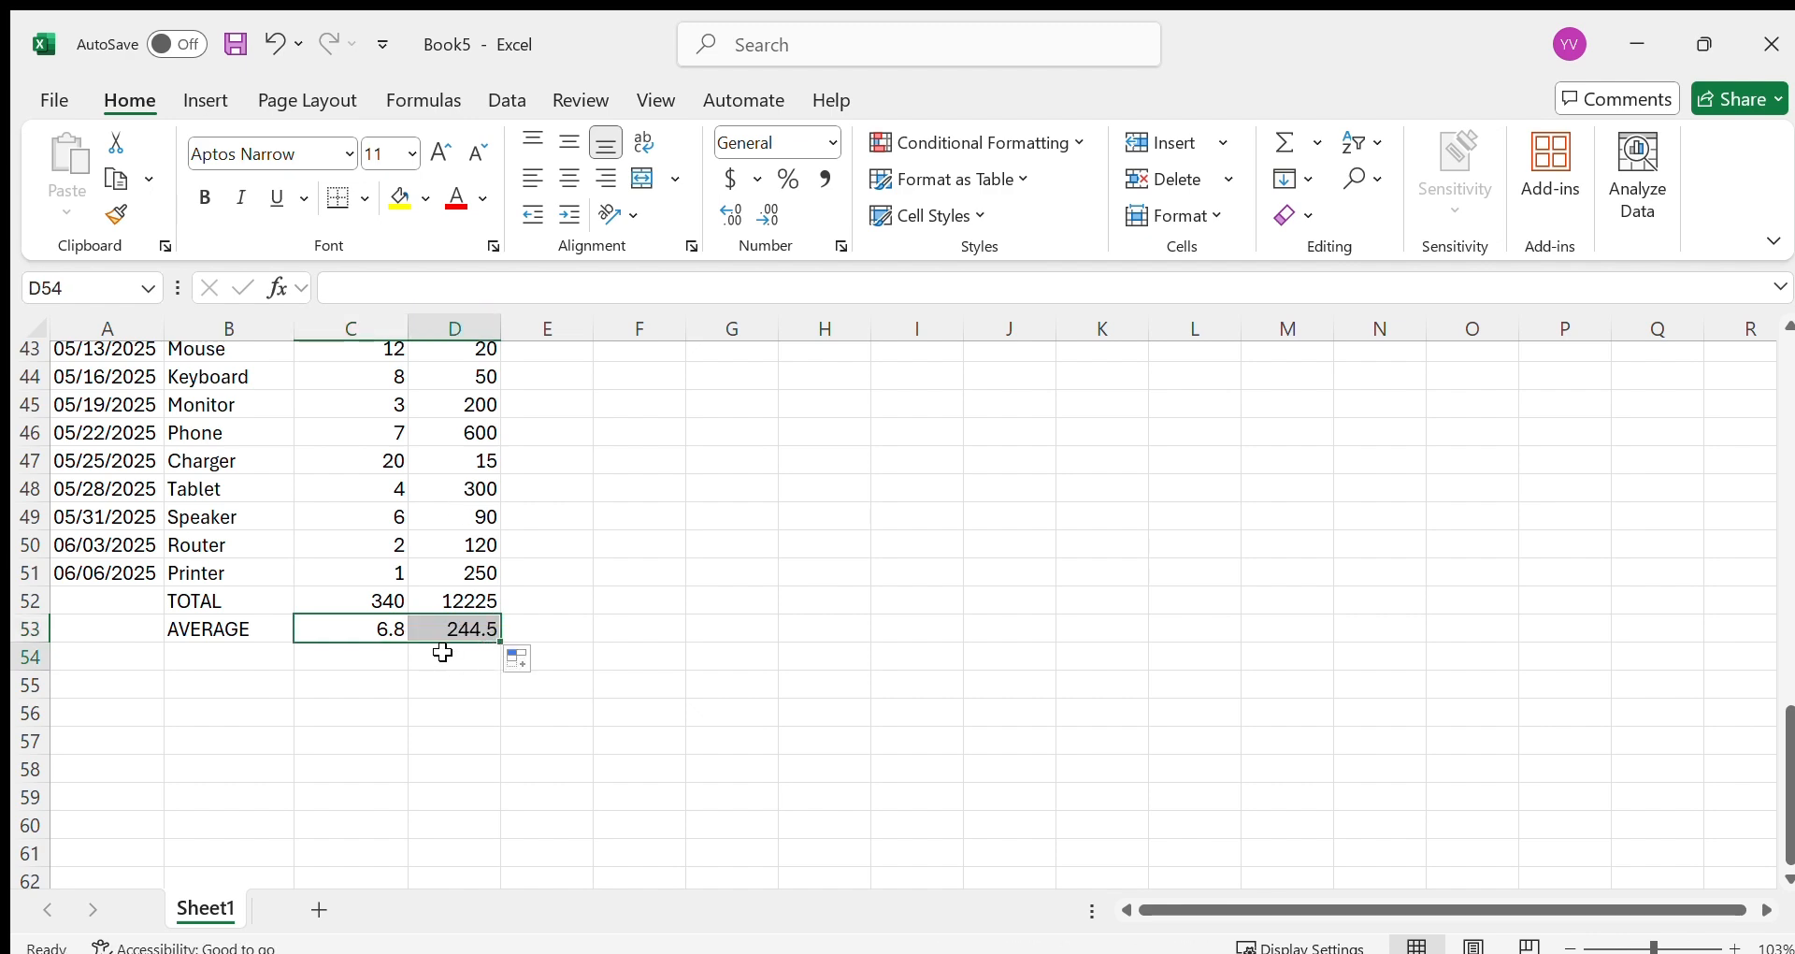
Step: Add the label COUNT in cell B54 and count the Quantity entries in C54 with the formula =COUNT(C2:C51)
{"action": "left_click", "coordinate": [200, 651]}
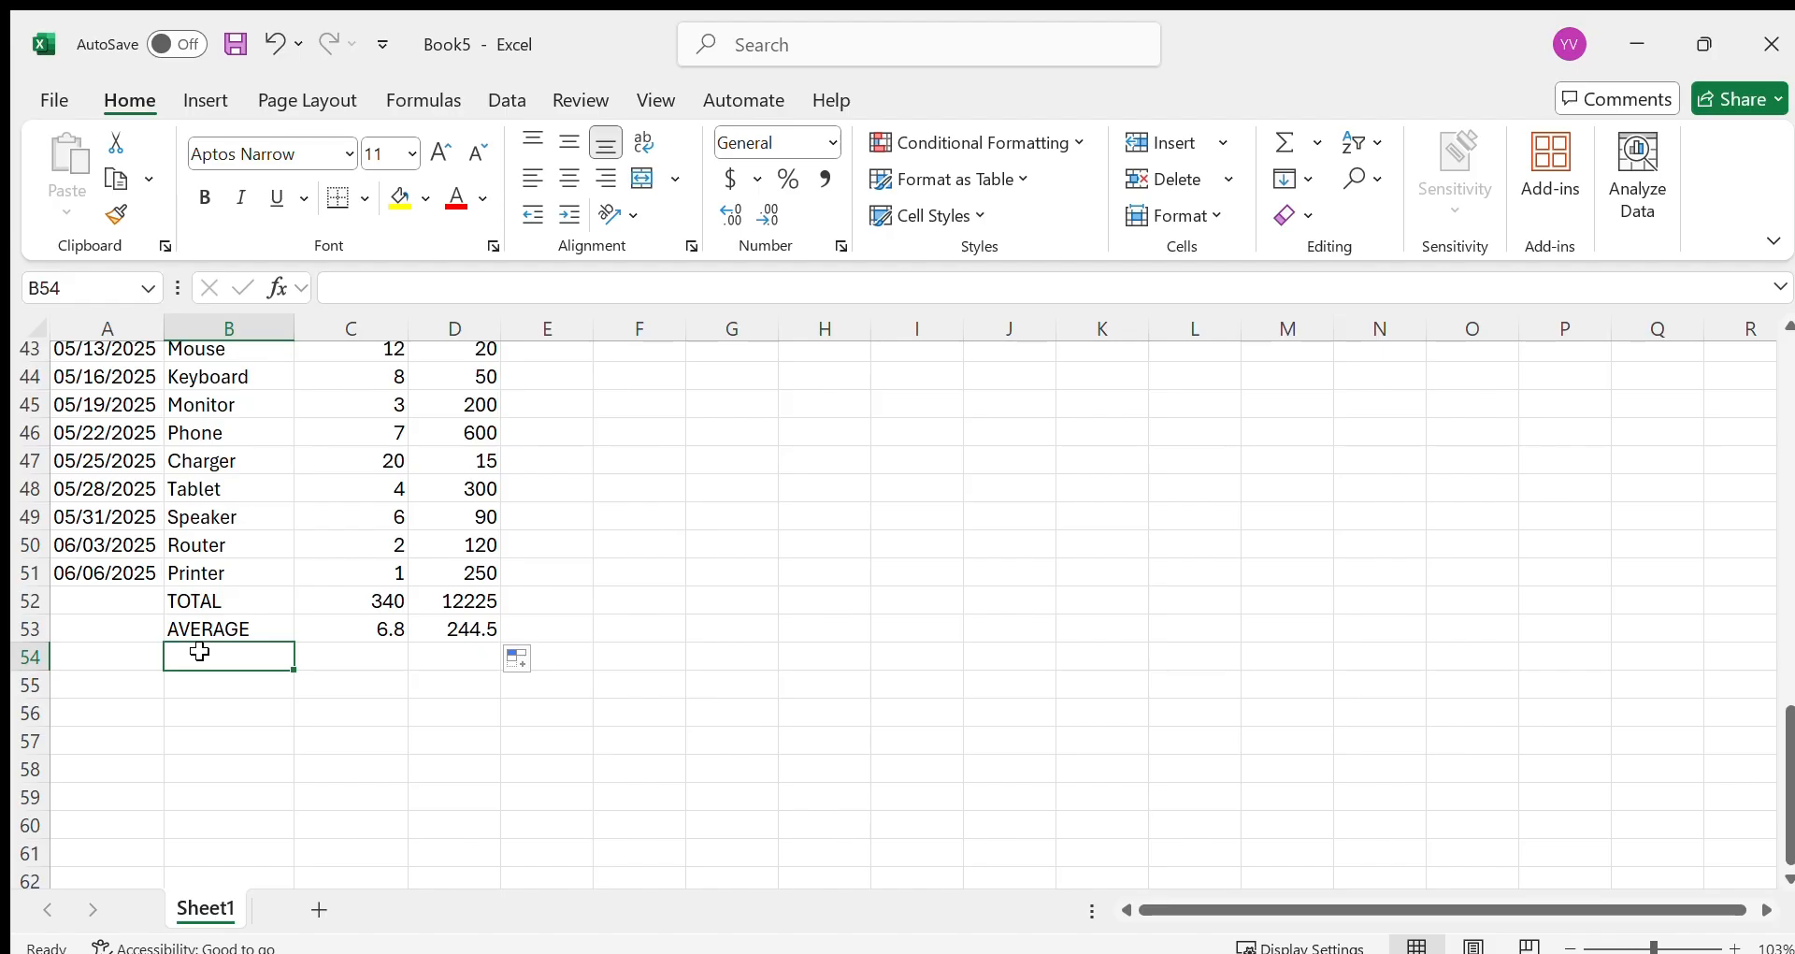
{"action": "type", "text": "COUNT"}
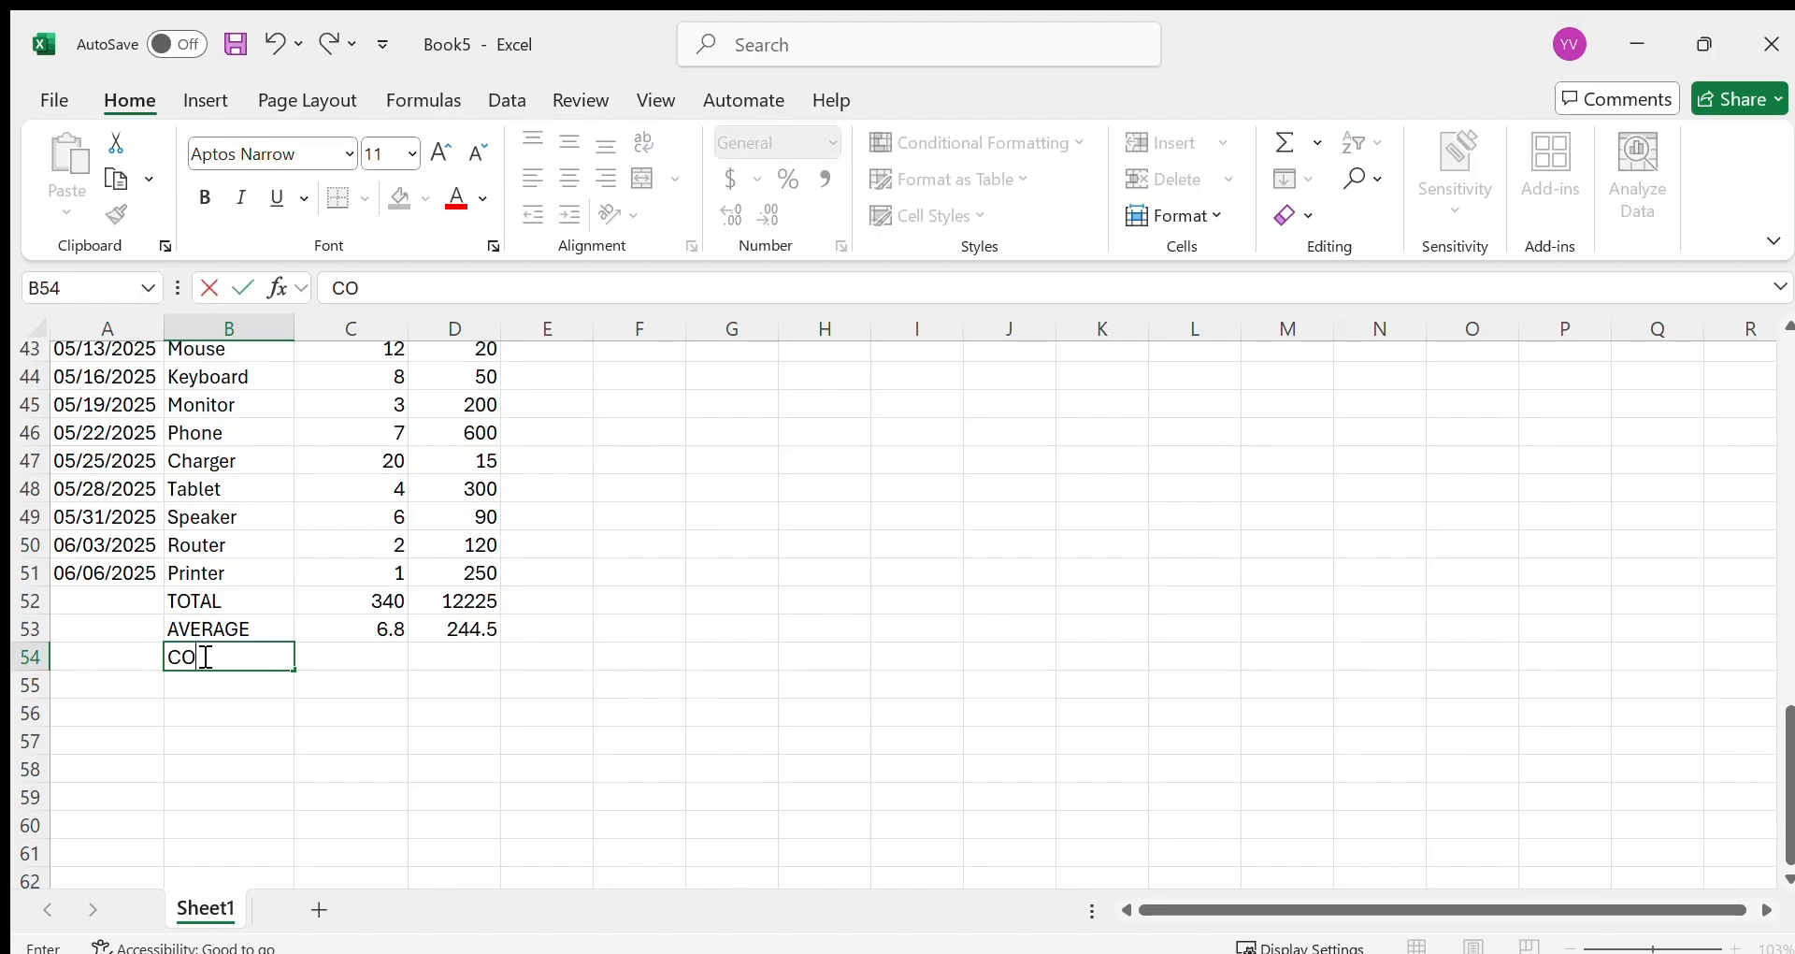
{"action": "left_click", "coordinate": [318, 656]}
{"action": "type", "text": "=COUNT"}
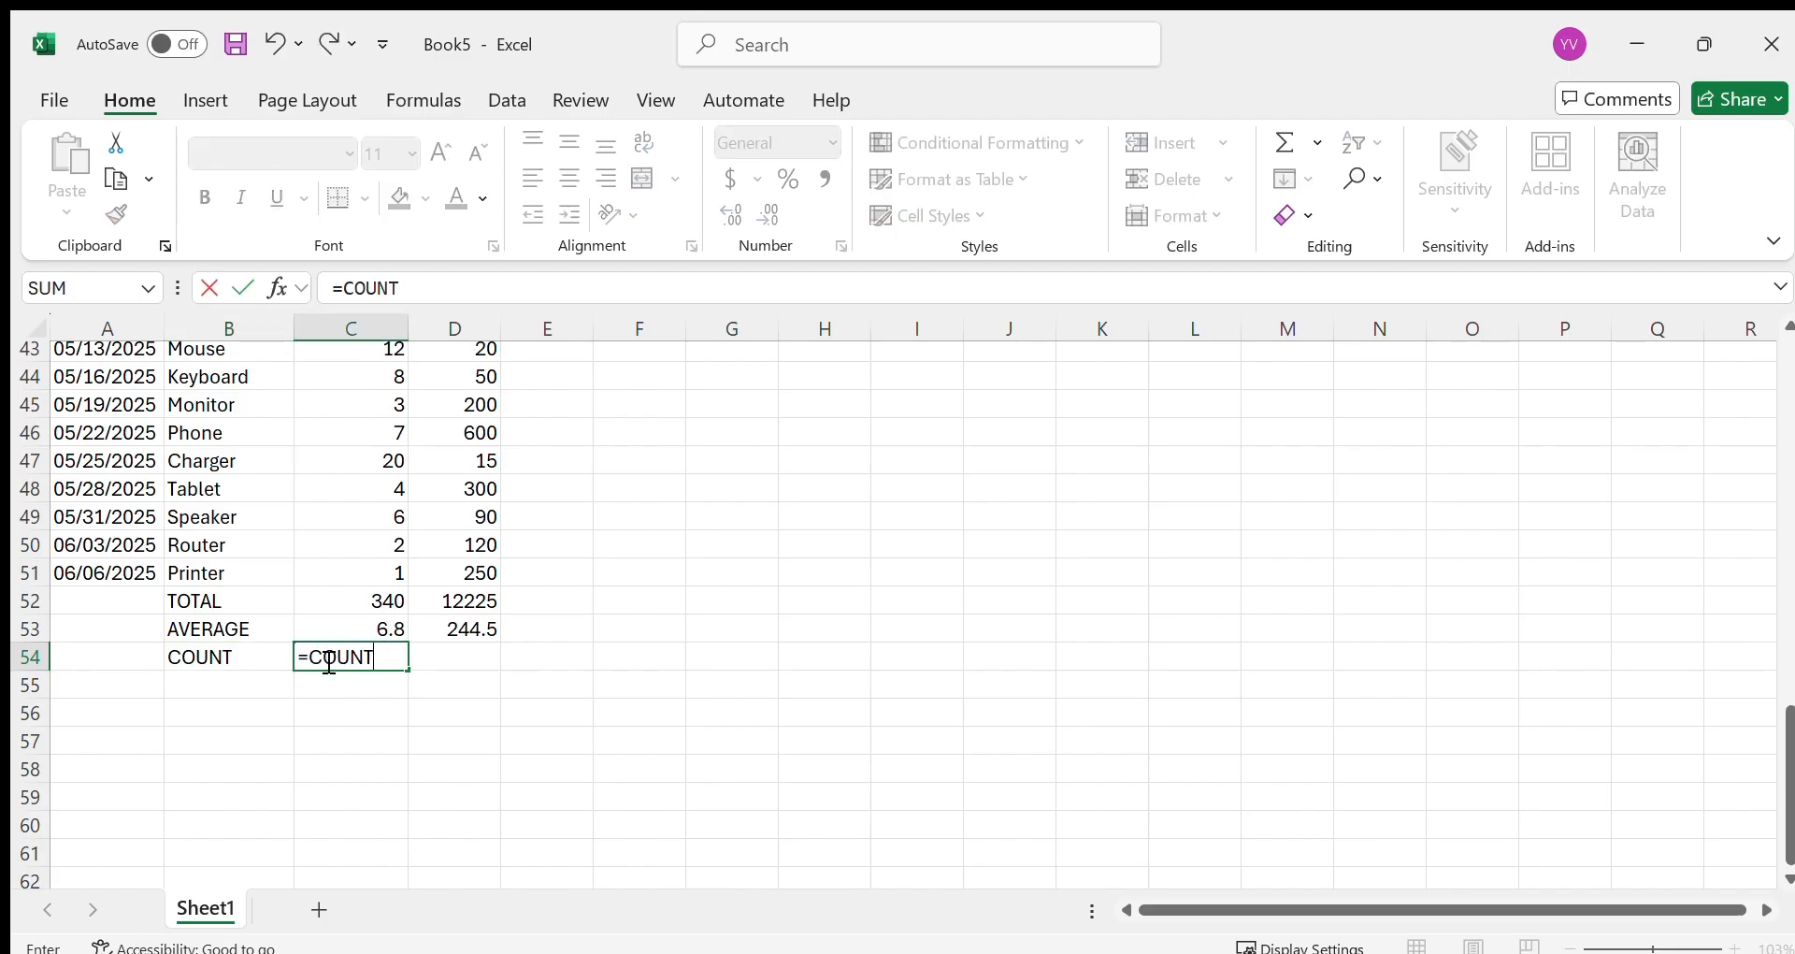
{"action": "type", "text": "(C2:C51"}
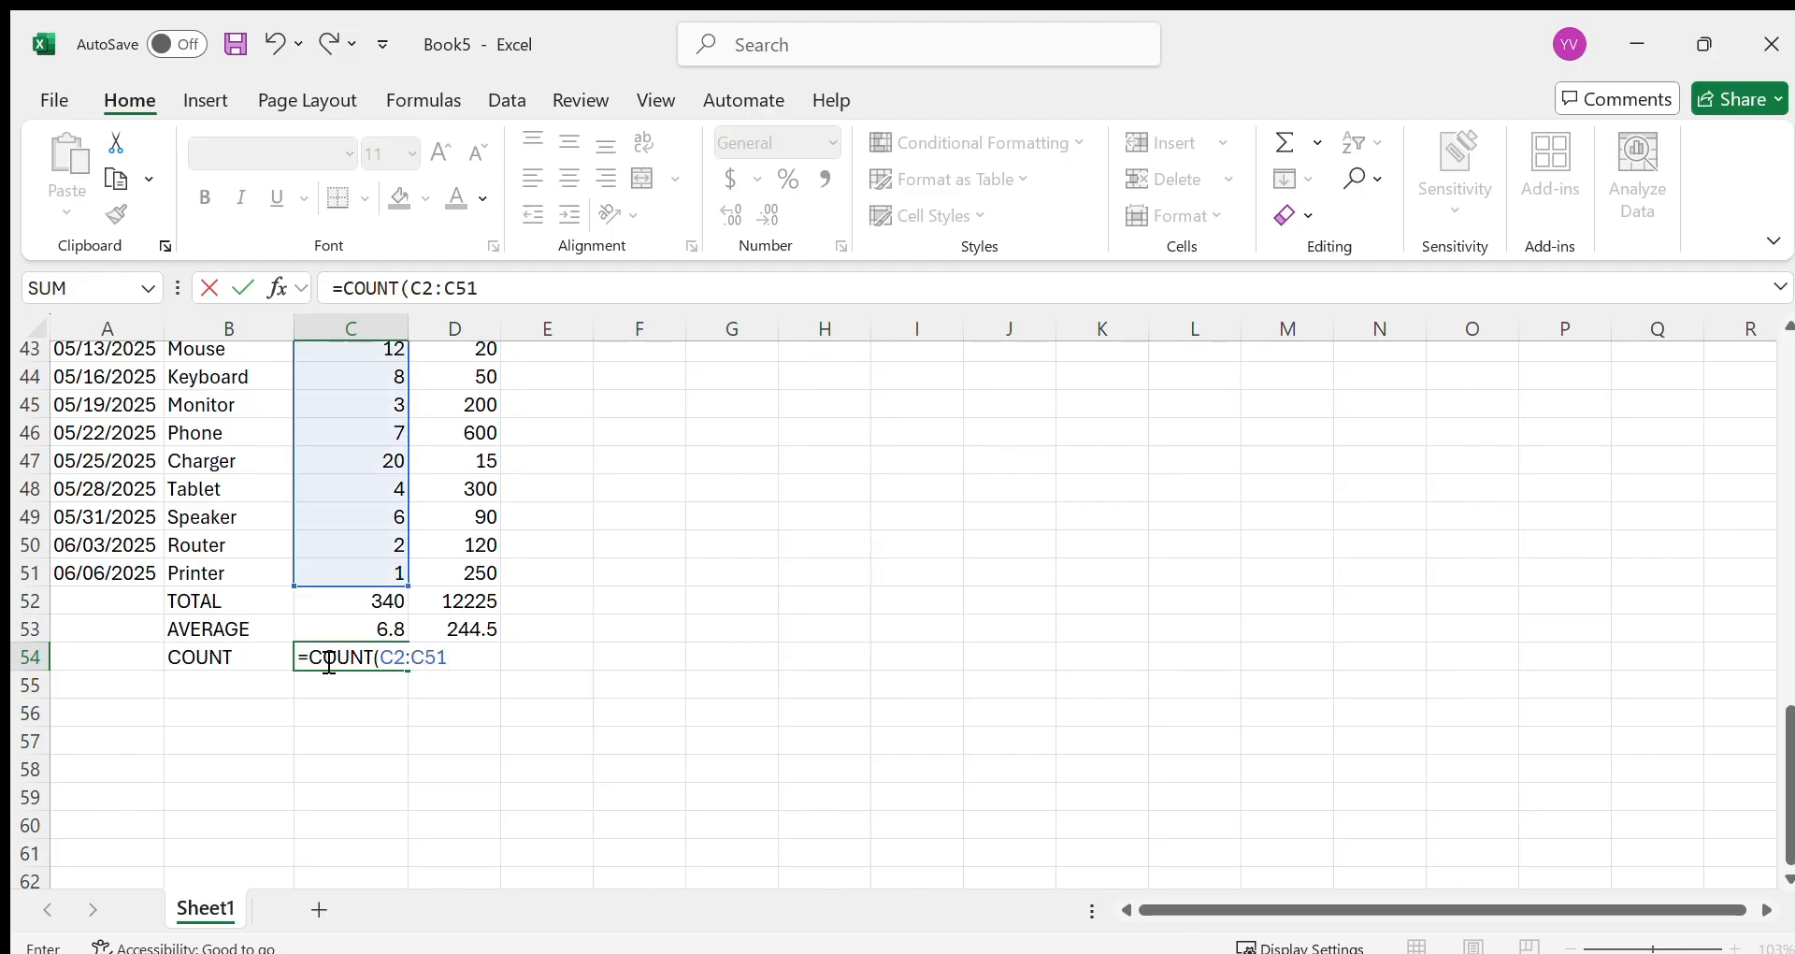
{"action": "key", "text": "Return"}
{"action": "left_click", "coordinate": [366, 662]}
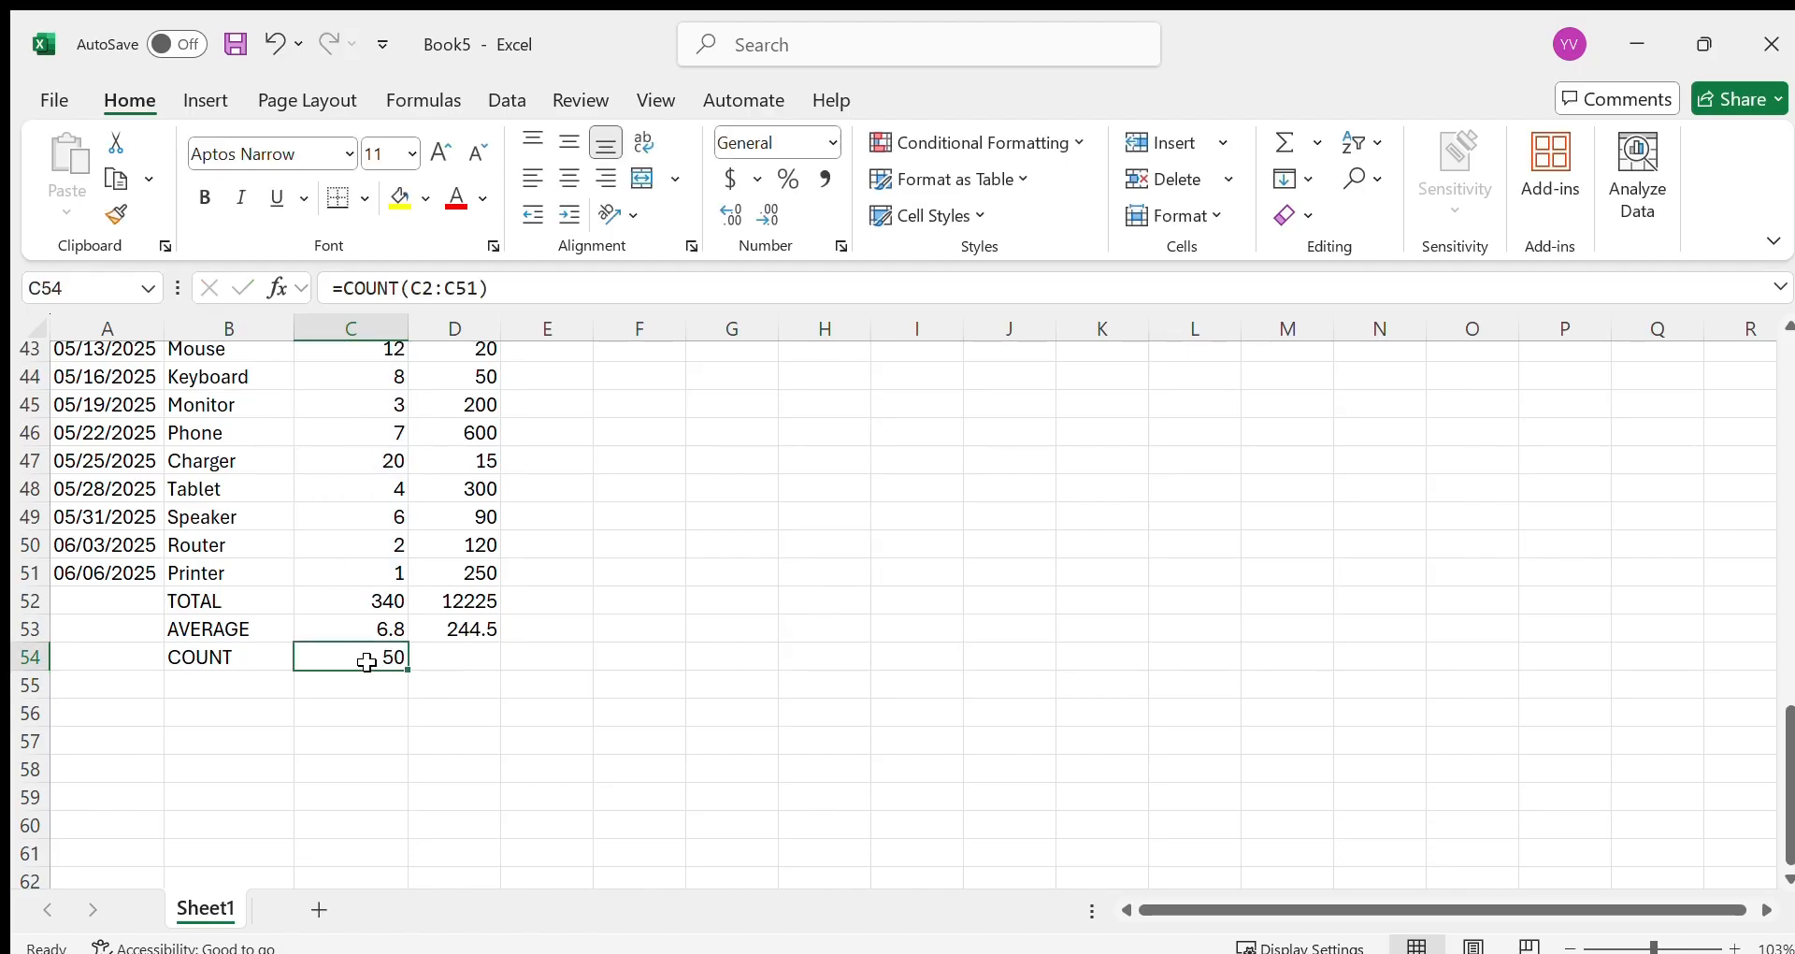
Step: Add the label MIN in cell B55 and find the smallest Quantity in C55 with the formula =MIN(C2:C51)
{"action": "scroll", "coordinate": [367, 662], "scroll_direction": "down", "scroll_amount": 3}
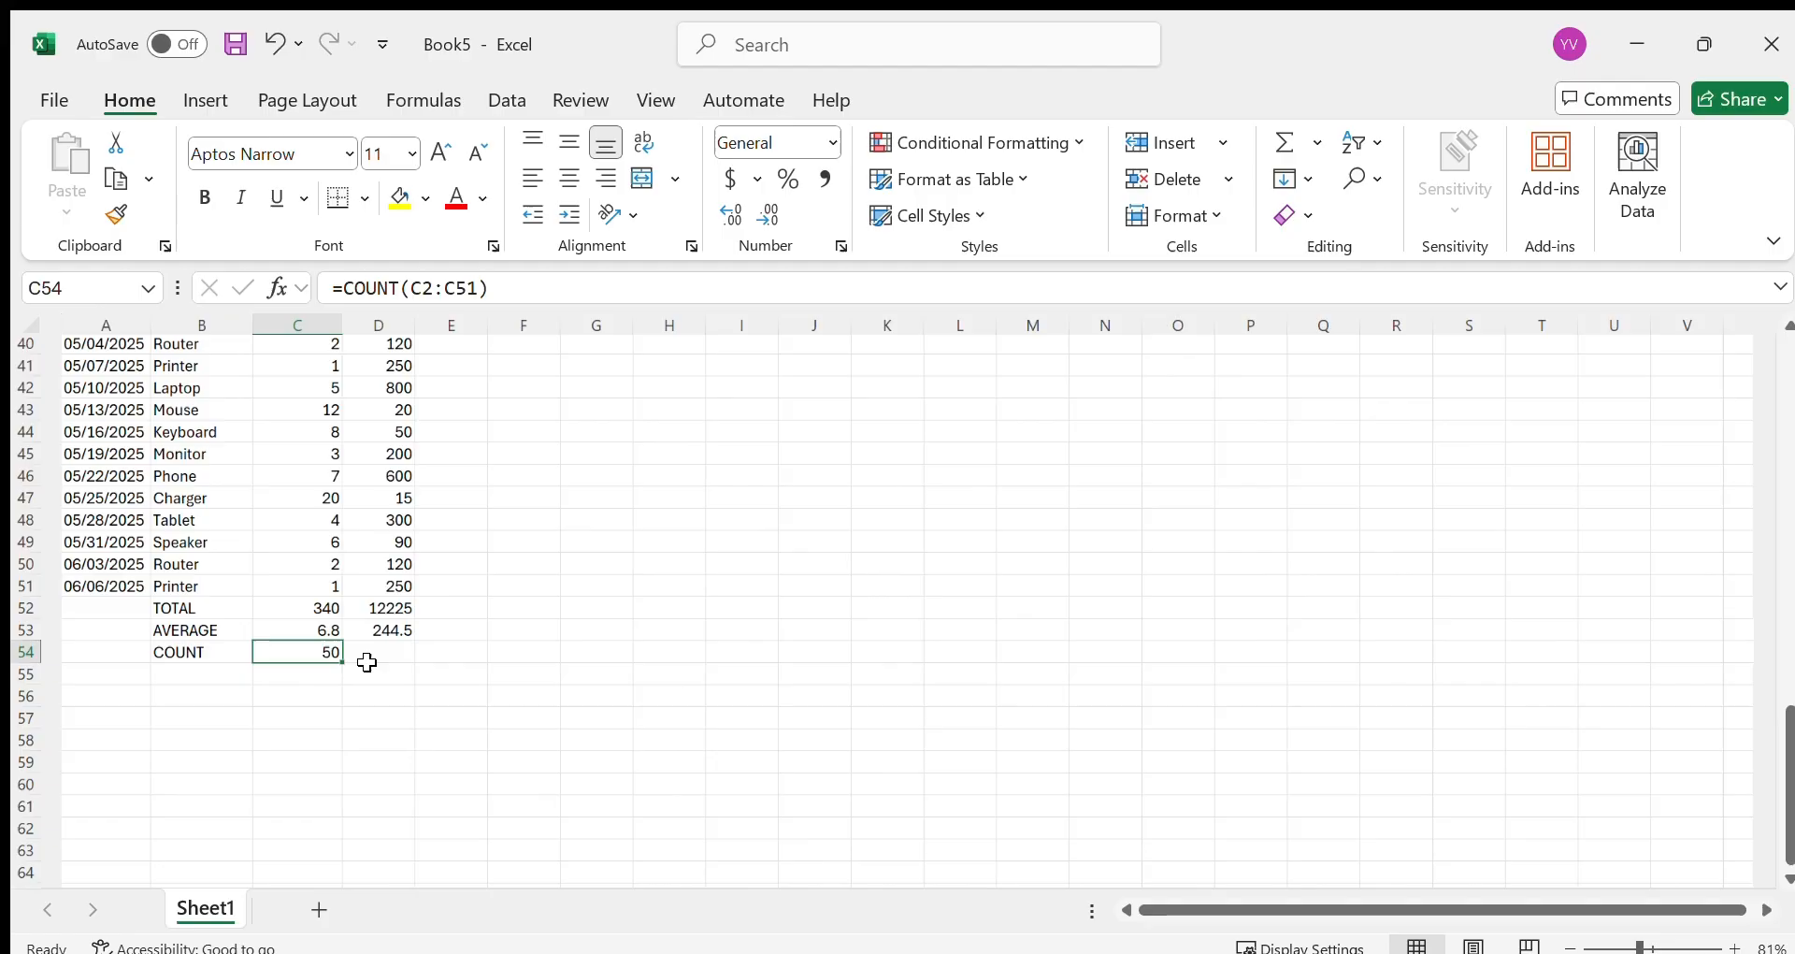
{"action": "scroll", "coordinate": [366, 662], "scroll_direction": "up", "scroll_amount": 6}
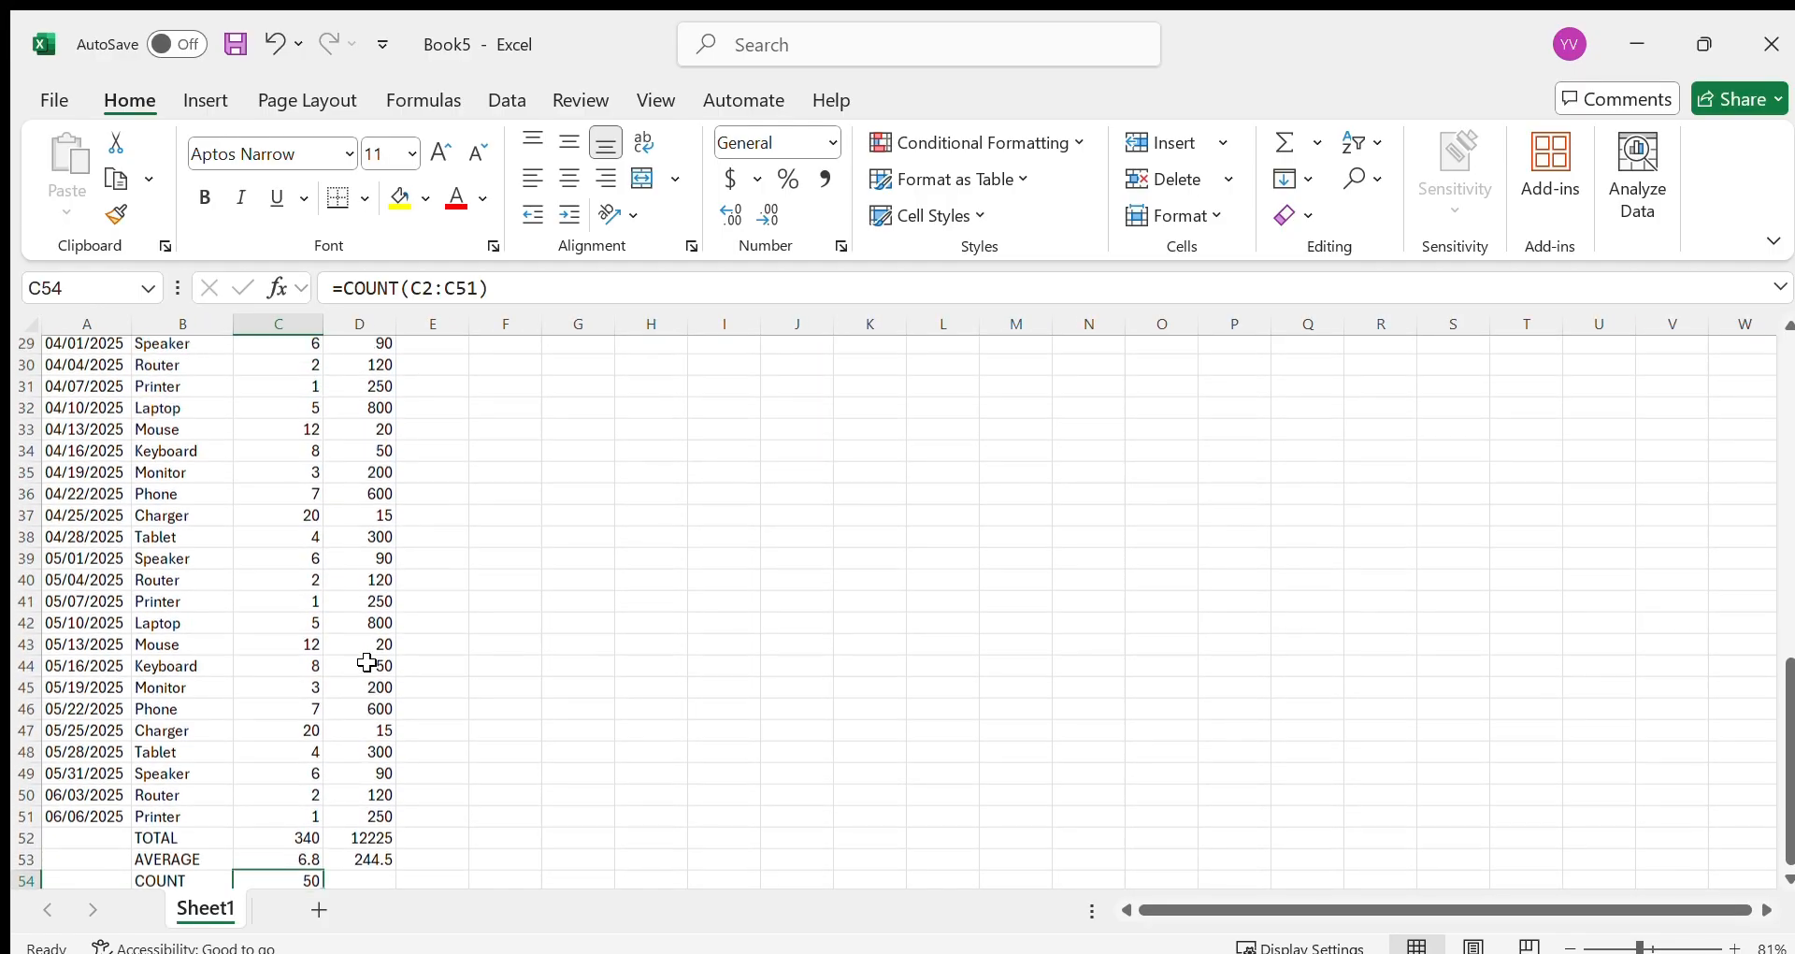
{"action": "scroll", "coordinate": [367, 662], "scroll_direction": "up", "scroll_amount": 7}
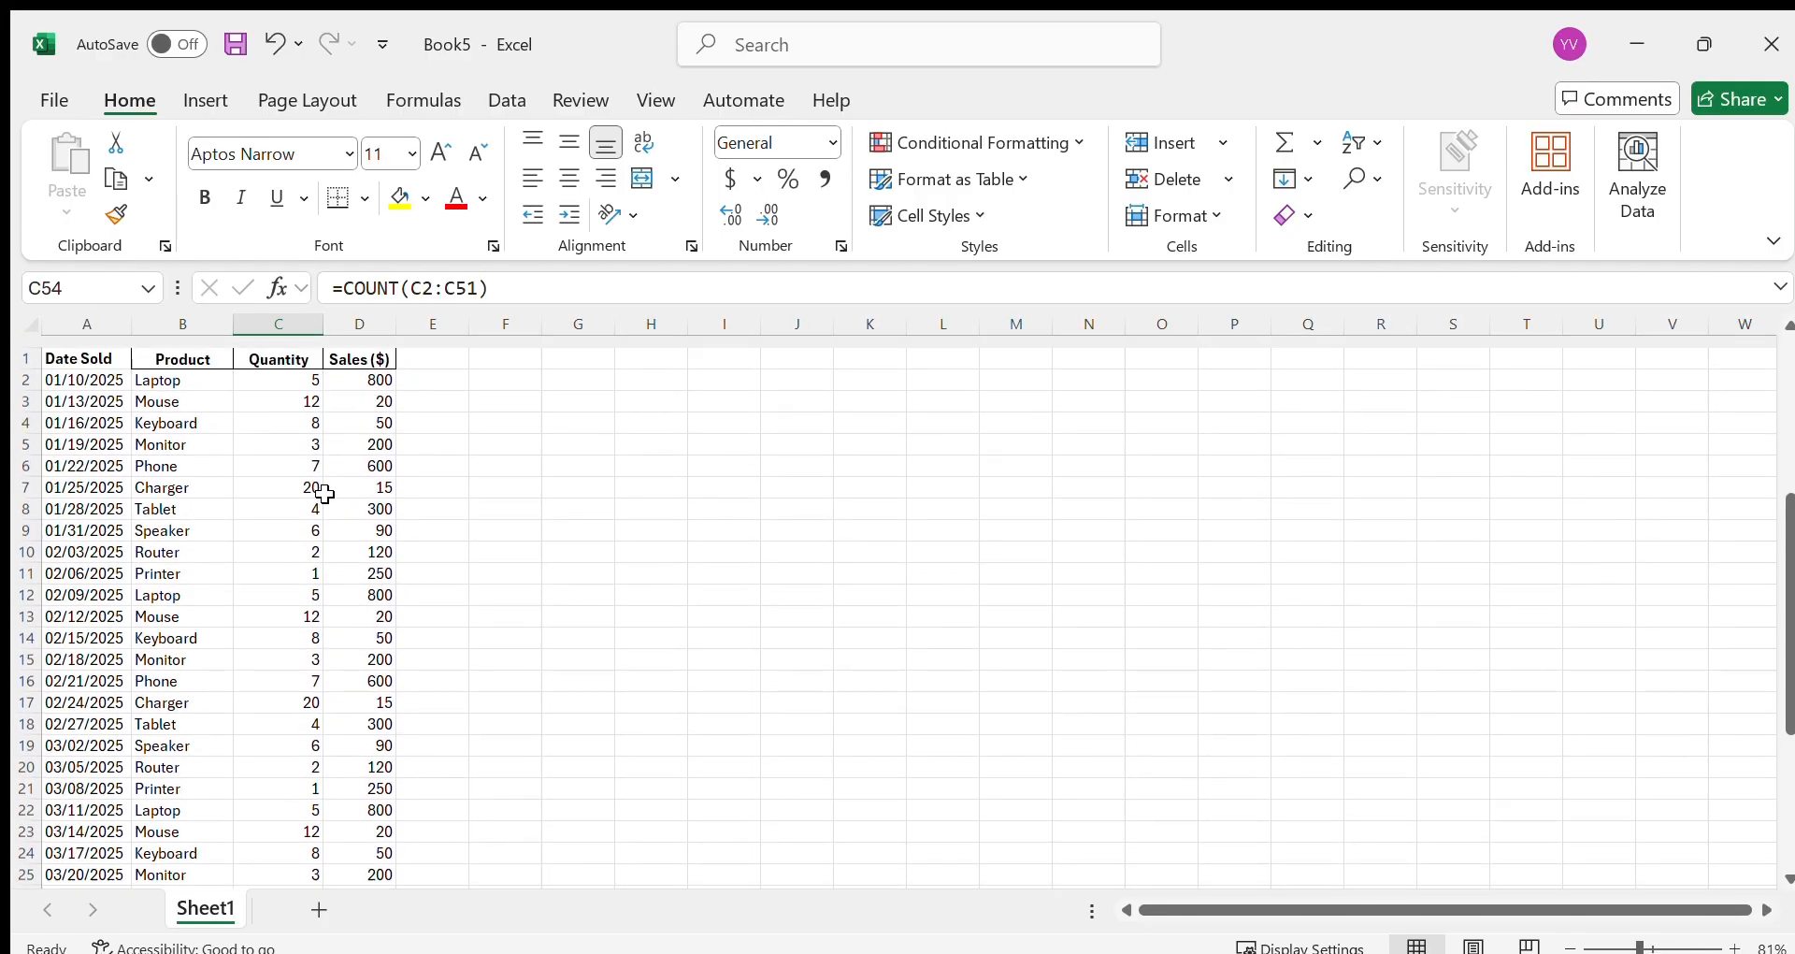
{"action": "scroll", "coordinate": [268, 662], "scroll_direction": "down", "scroll_amount": 12}
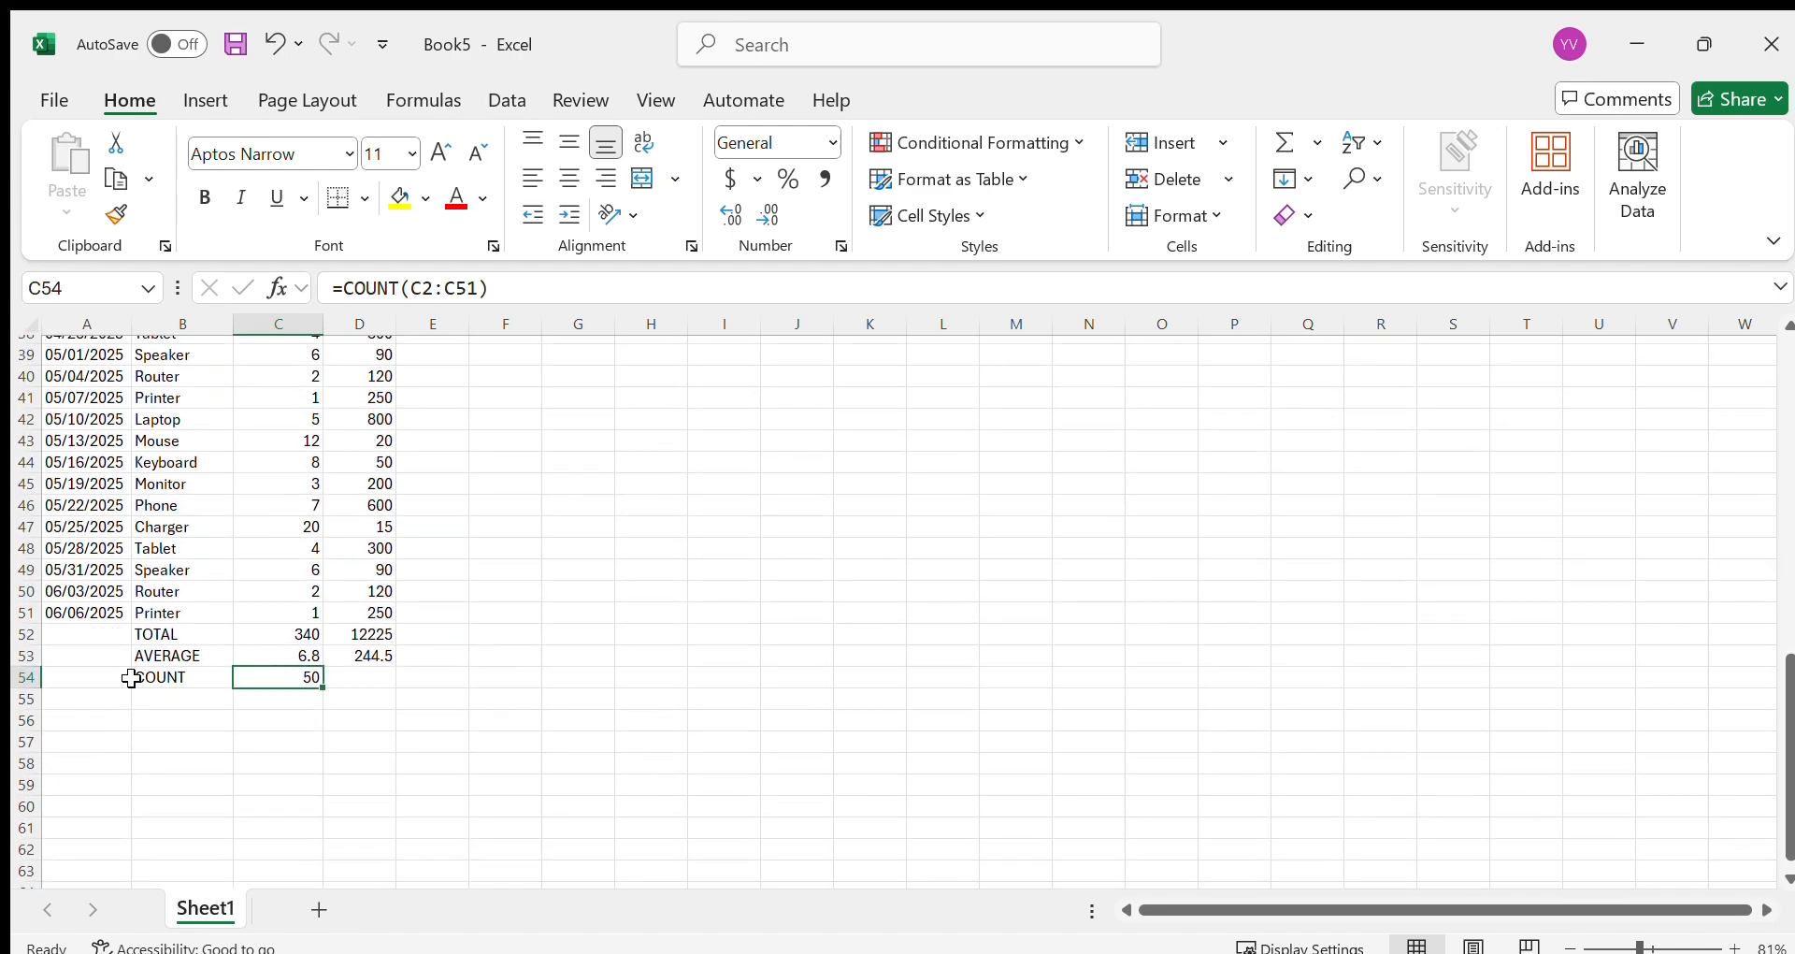
{"action": "scroll", "coordinate": [131, 677], "scroll_direction": "up", "scroll_amount": 3}
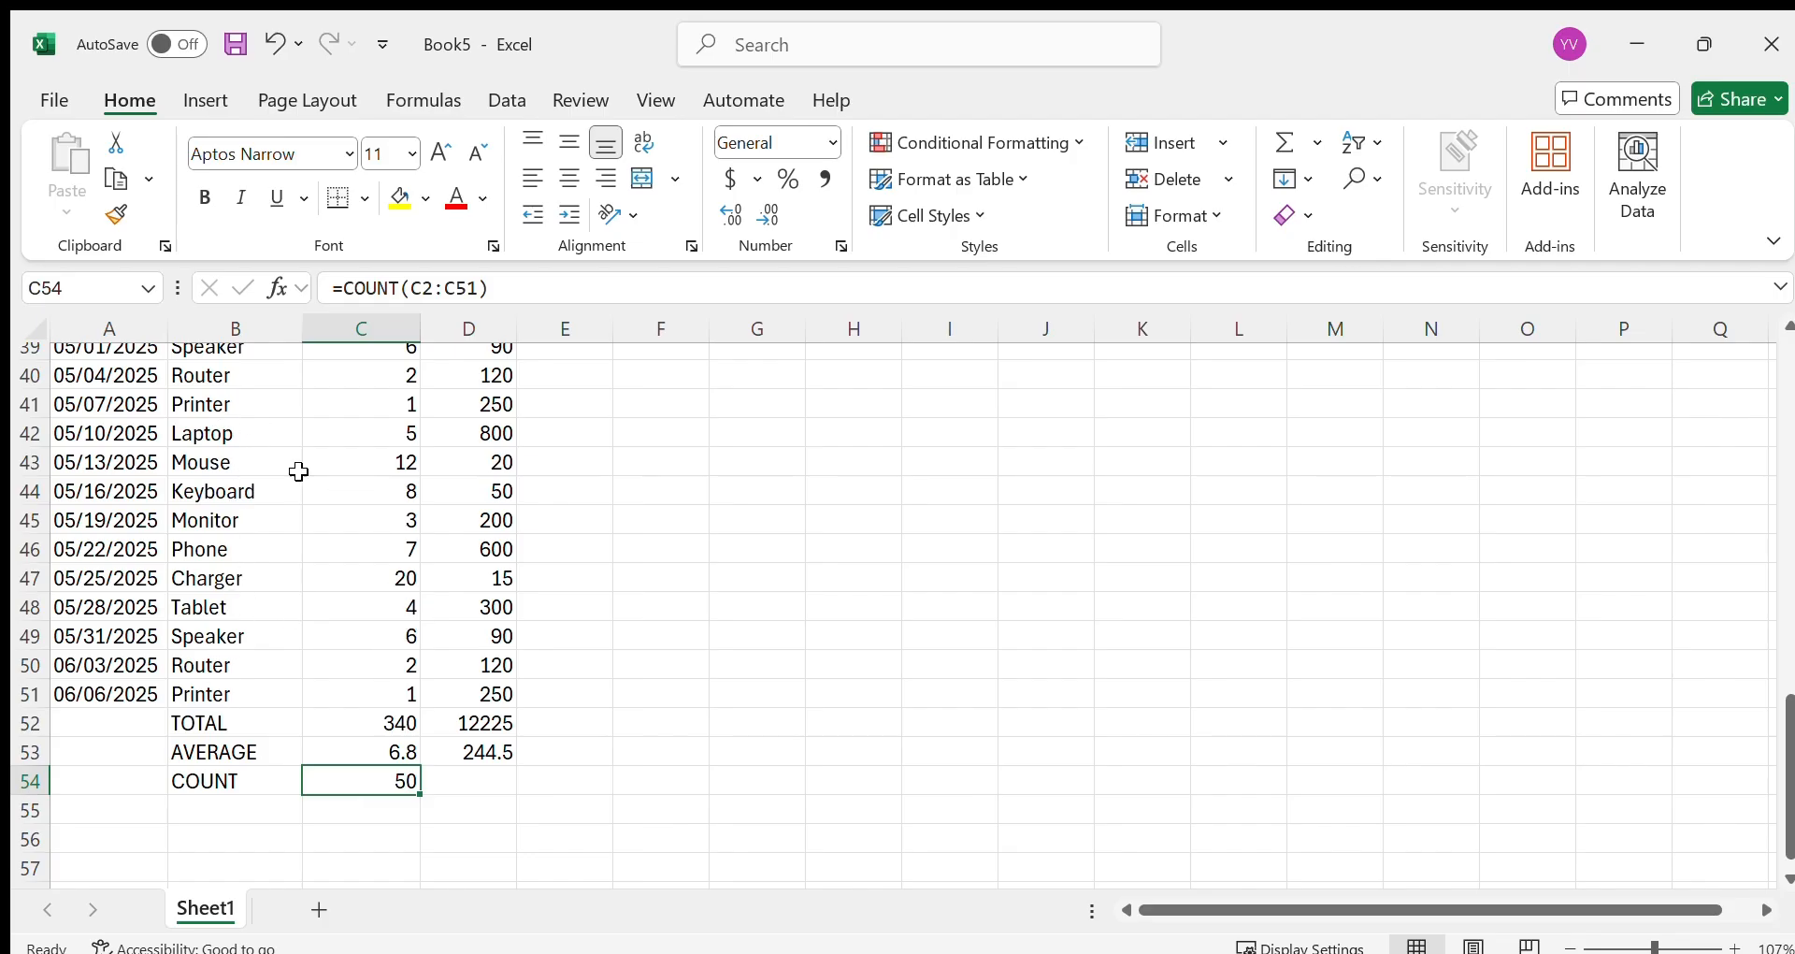
{"action": "left_click", "coordinate": [238, 802]}
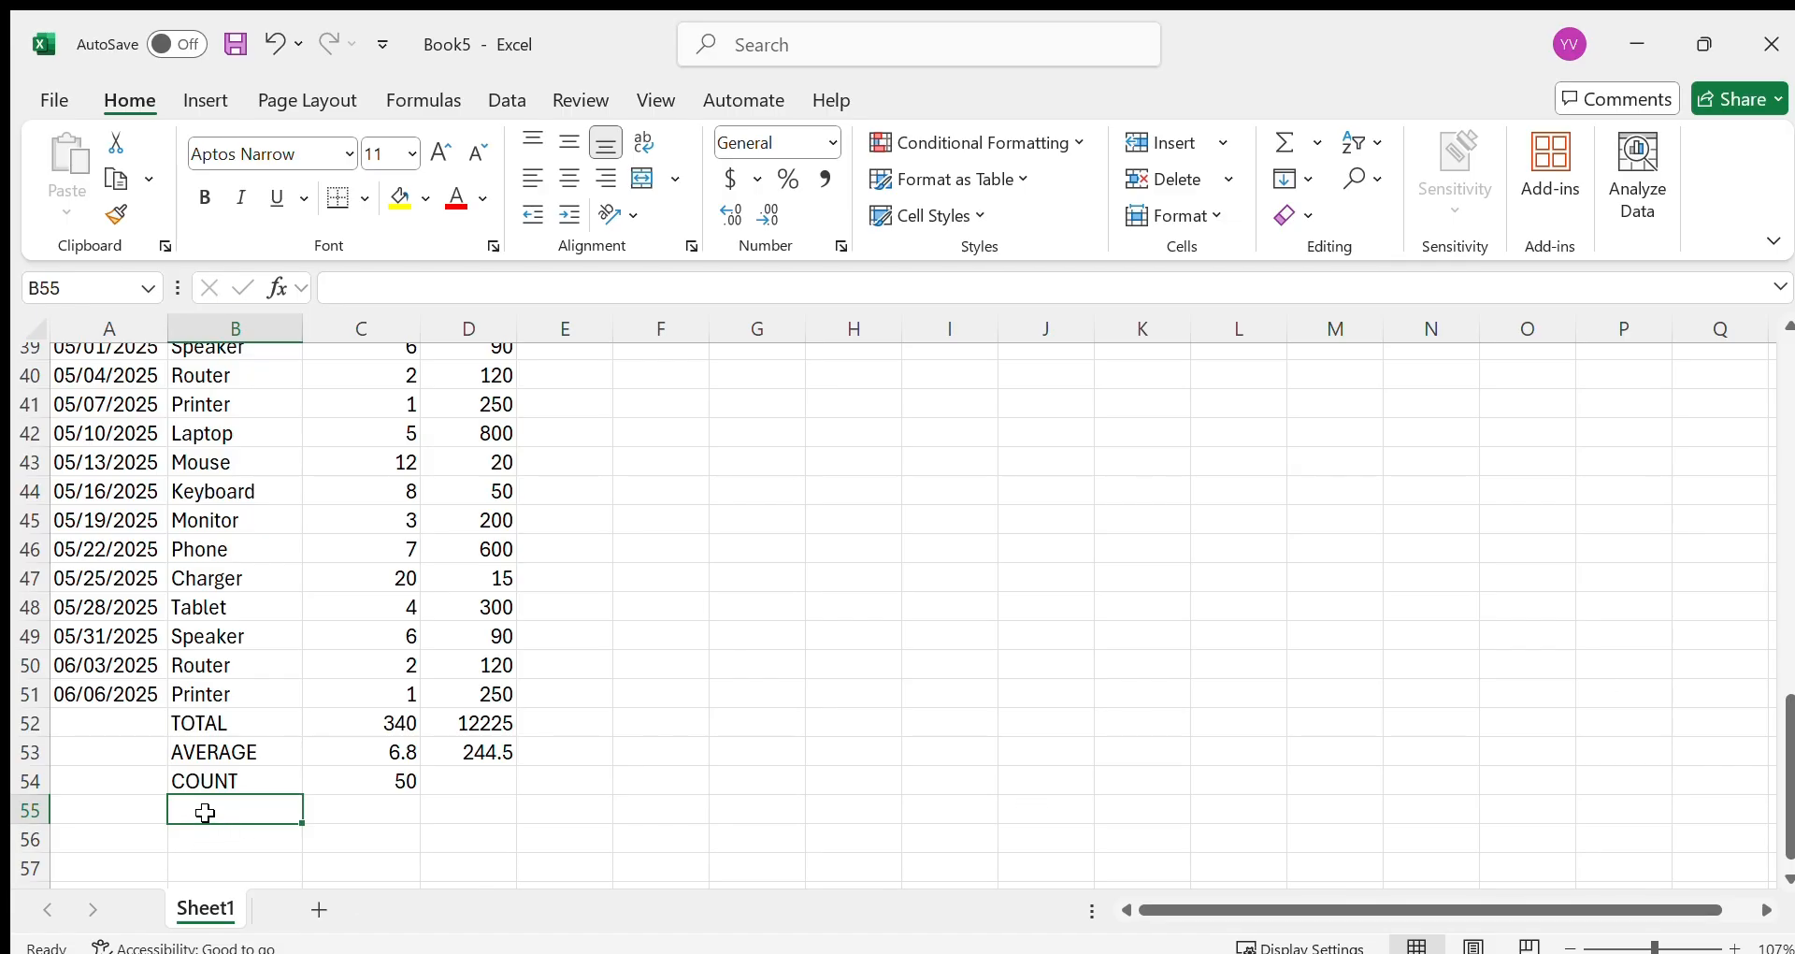
{"action": "type", "text": "MIN"}
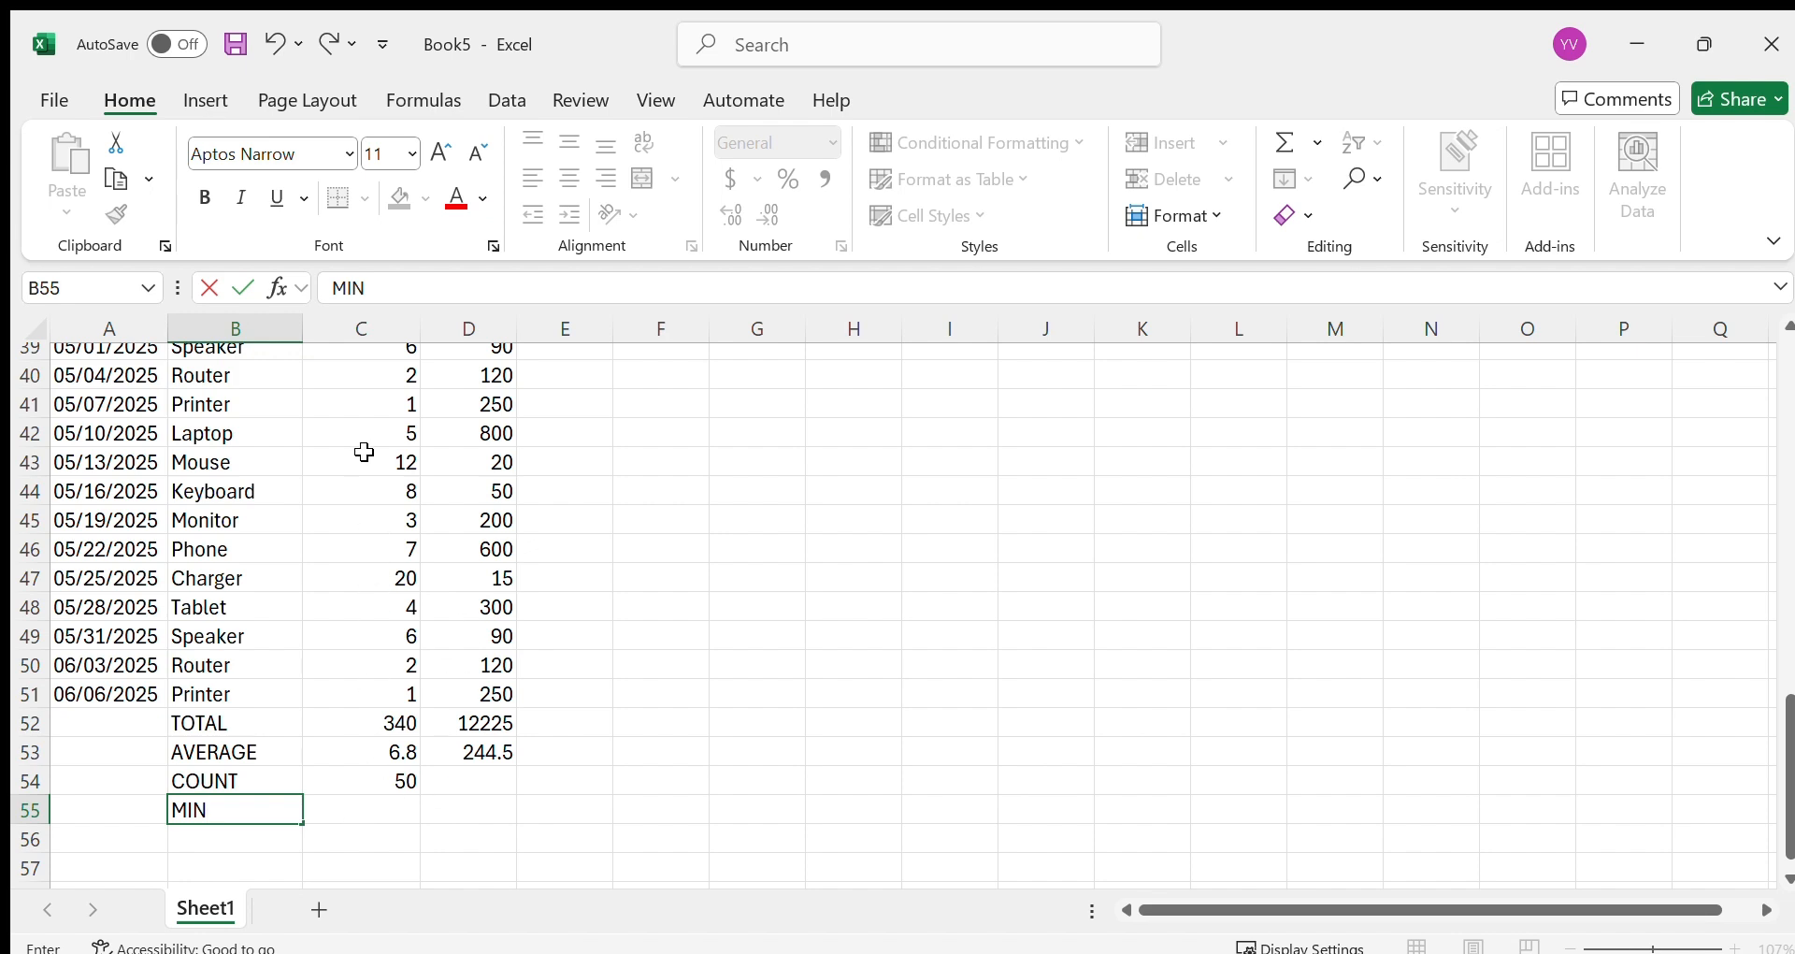
{"action": "left_click", "coordinate": [360, 815]}
{"action": "type", "text": "=M"}
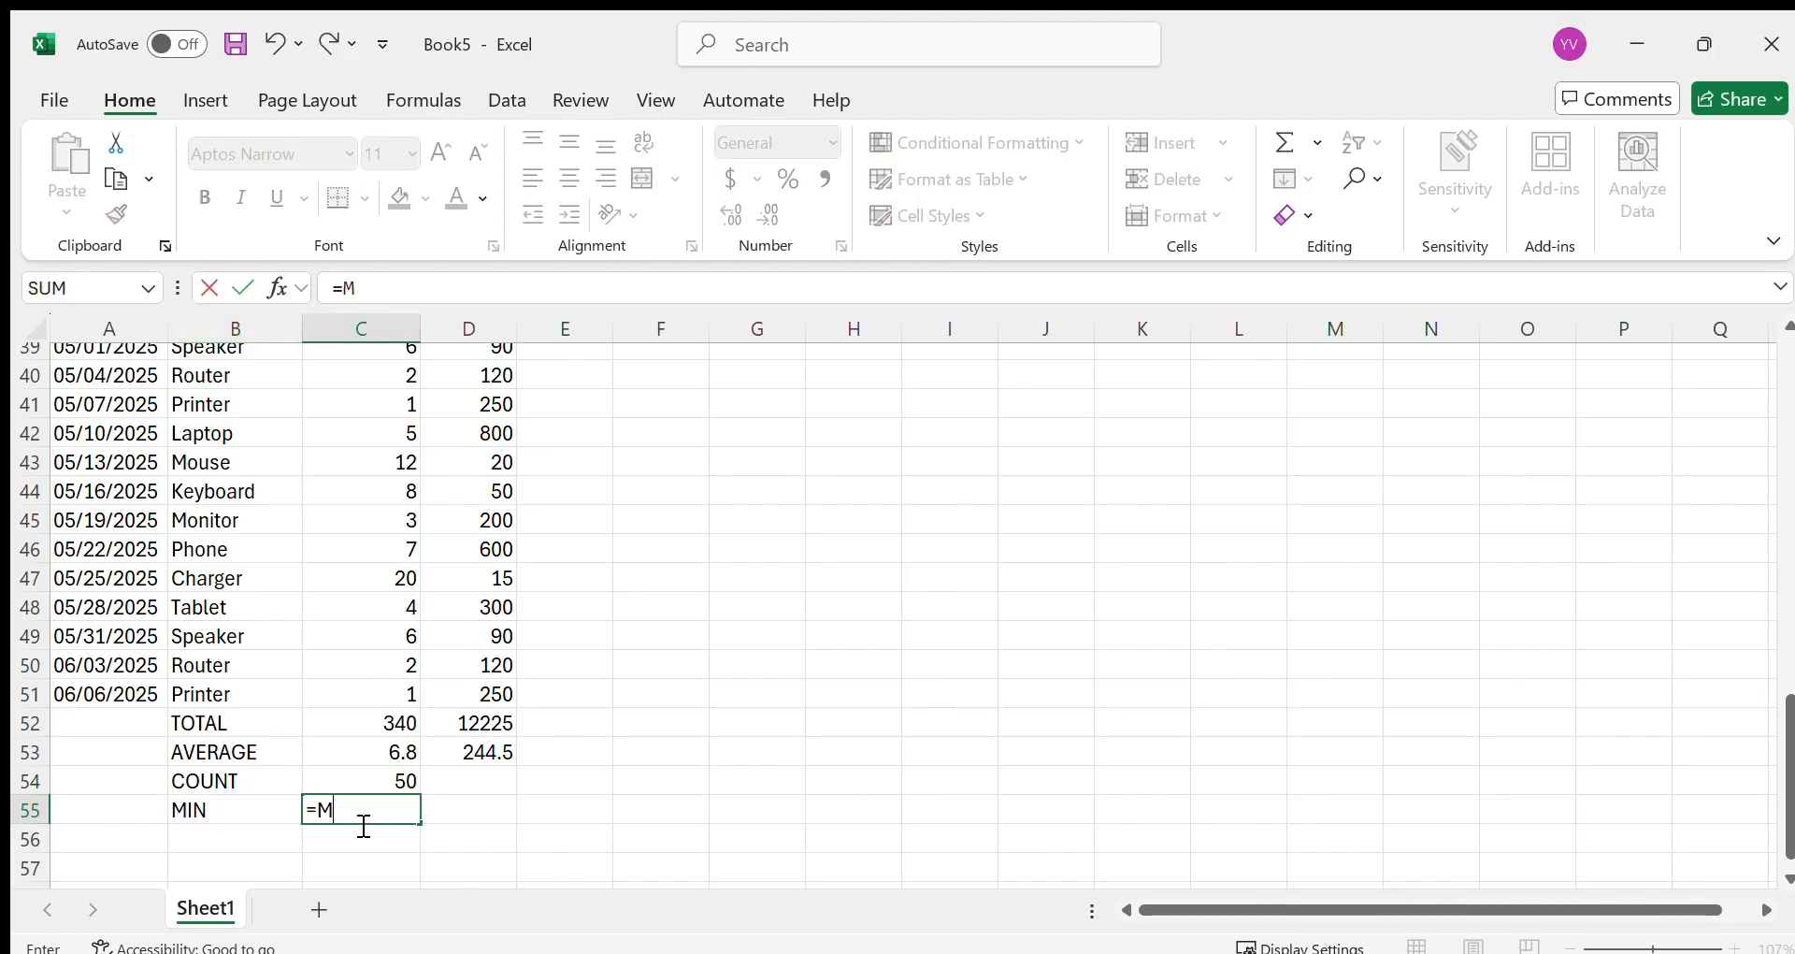
{"action": "type", "text": "IN(C2:C51"}
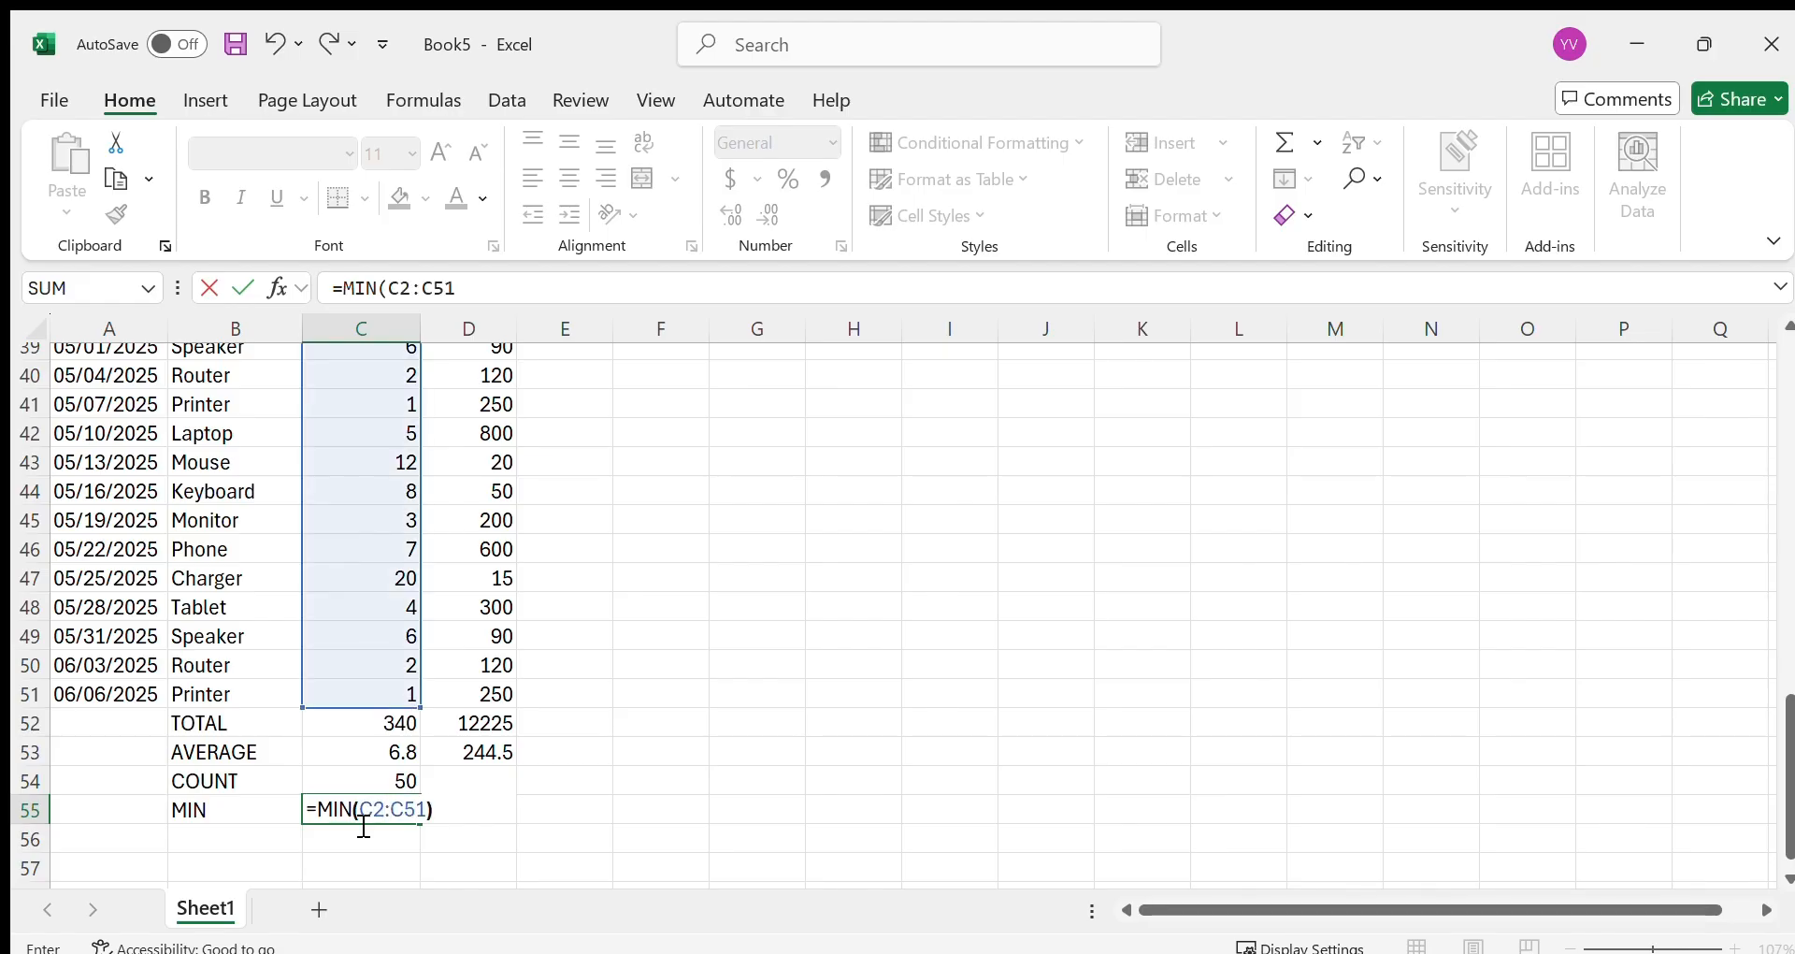
{"action": "key", "text": "Return"}
Step: Fill the minimum formula from C55 across to D55 for the Sales ($) column and check it against the listed sales
{"action": "left_click", "coordinate": [372, 805]}
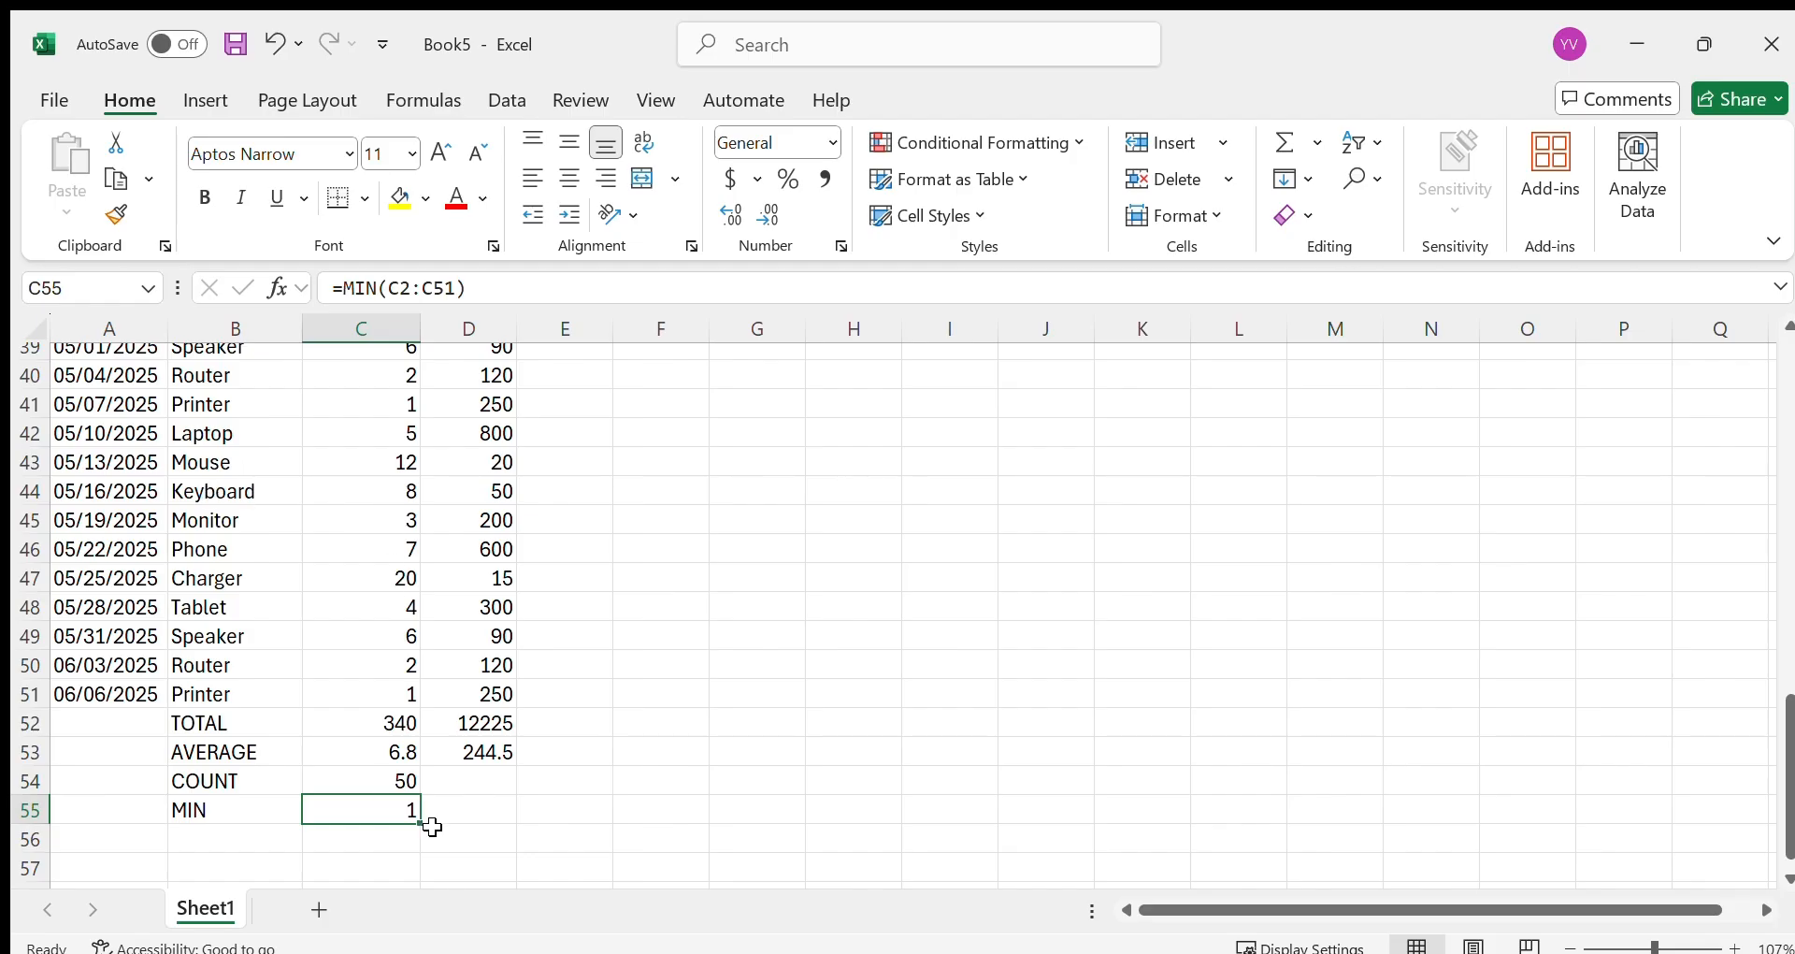
{"action": "left_click_drag", "start_coordinate": [421, 824], "coordinate": [481, 813]}
{"action": "left_click", "coordinate": [471, 839]}
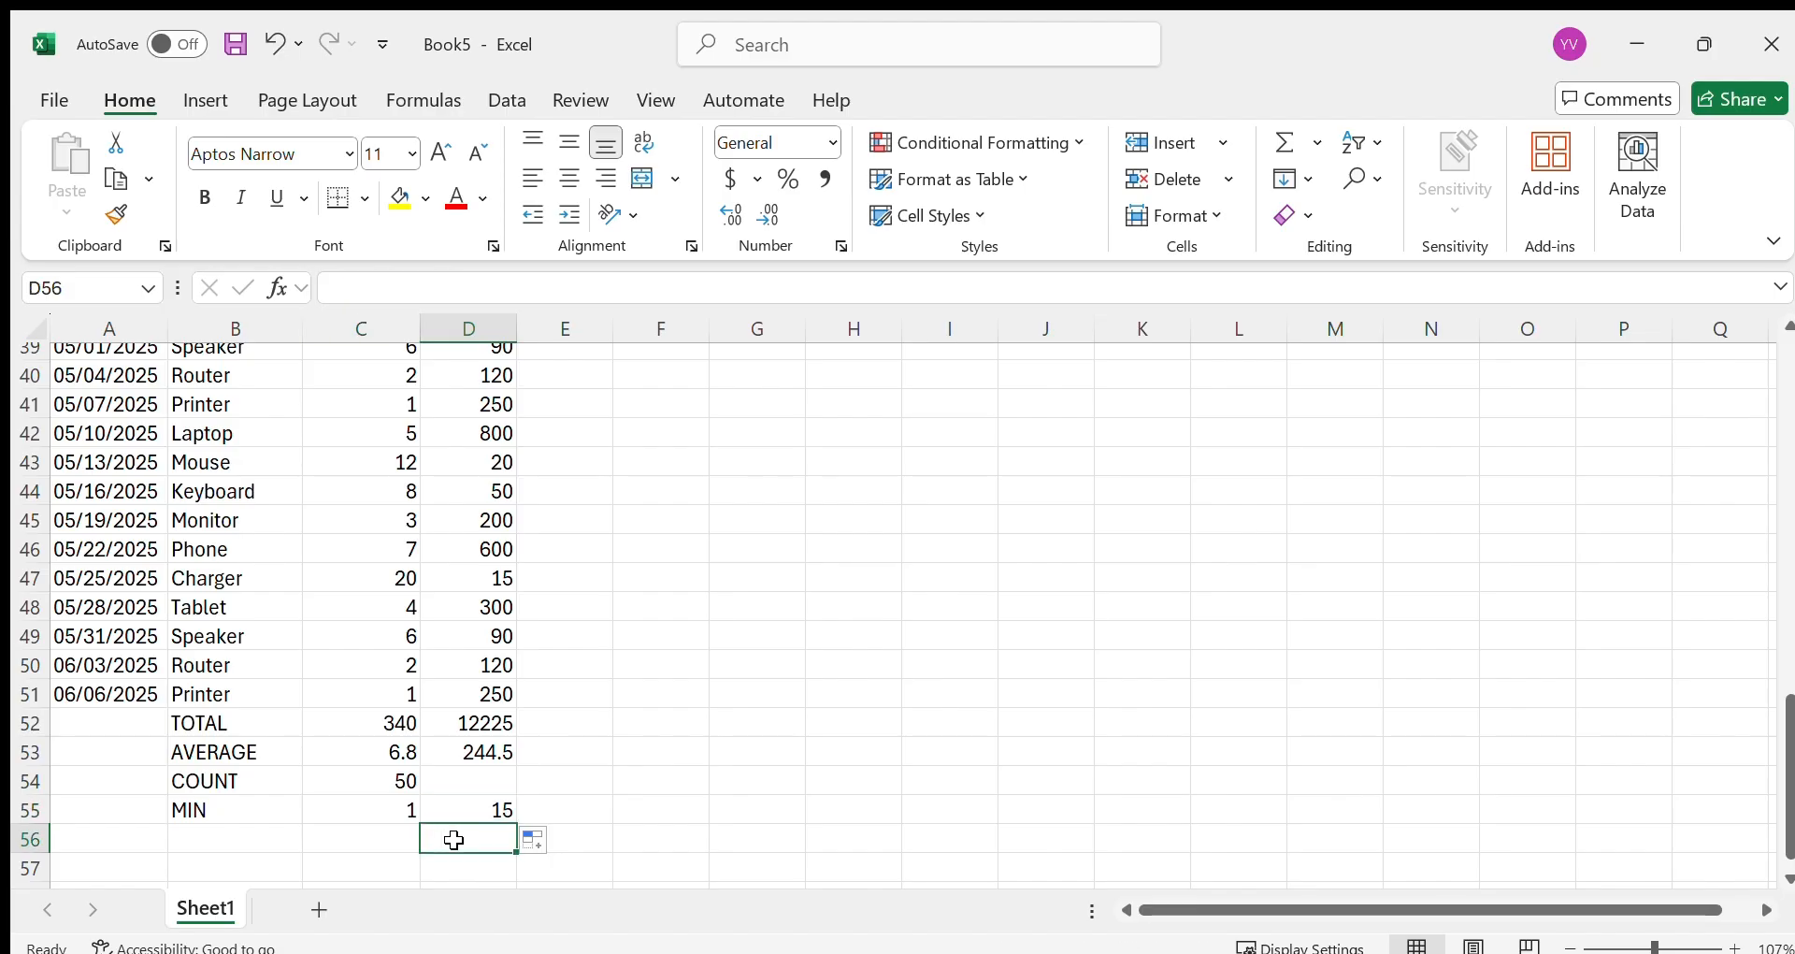
{"action": "left_click", "coordinate": [480, 810]}
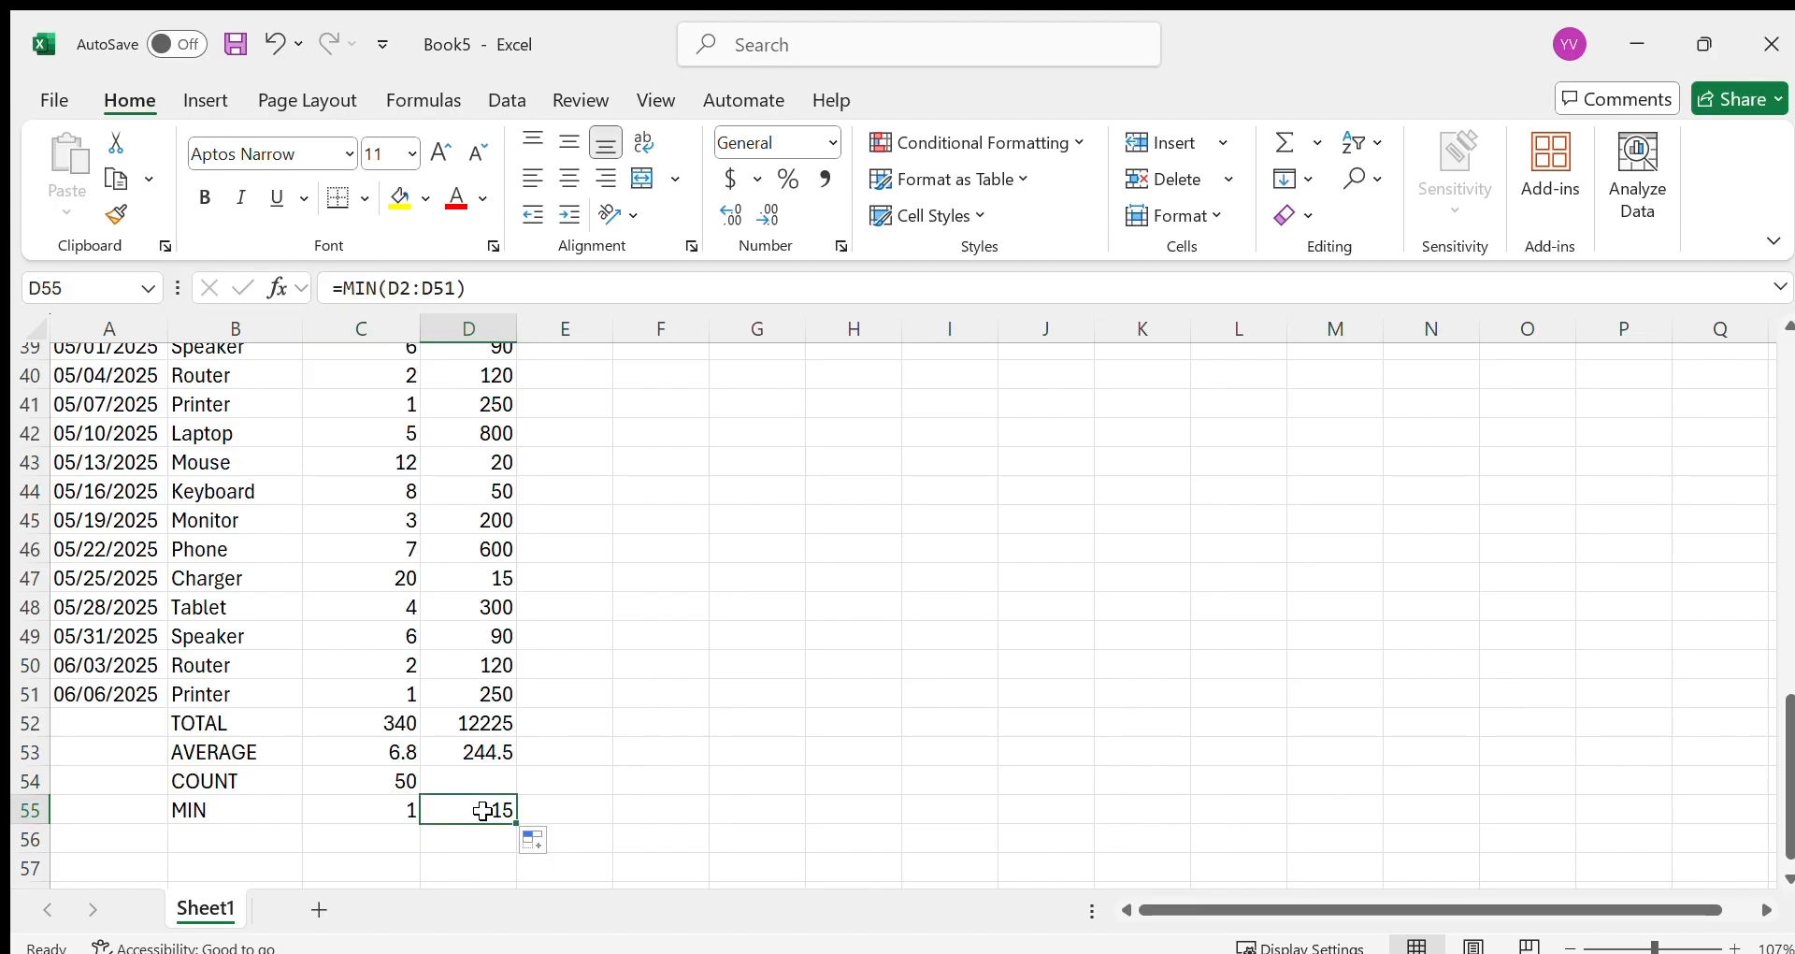
{"action": "scroll", "coordinate": [481, 812], "scroll_direction": "up", "scroll_amount": 1}
{"action": "scroll", "coordinate": [473, 689], "scroll_direction": "down", "scroll_amount": 3}
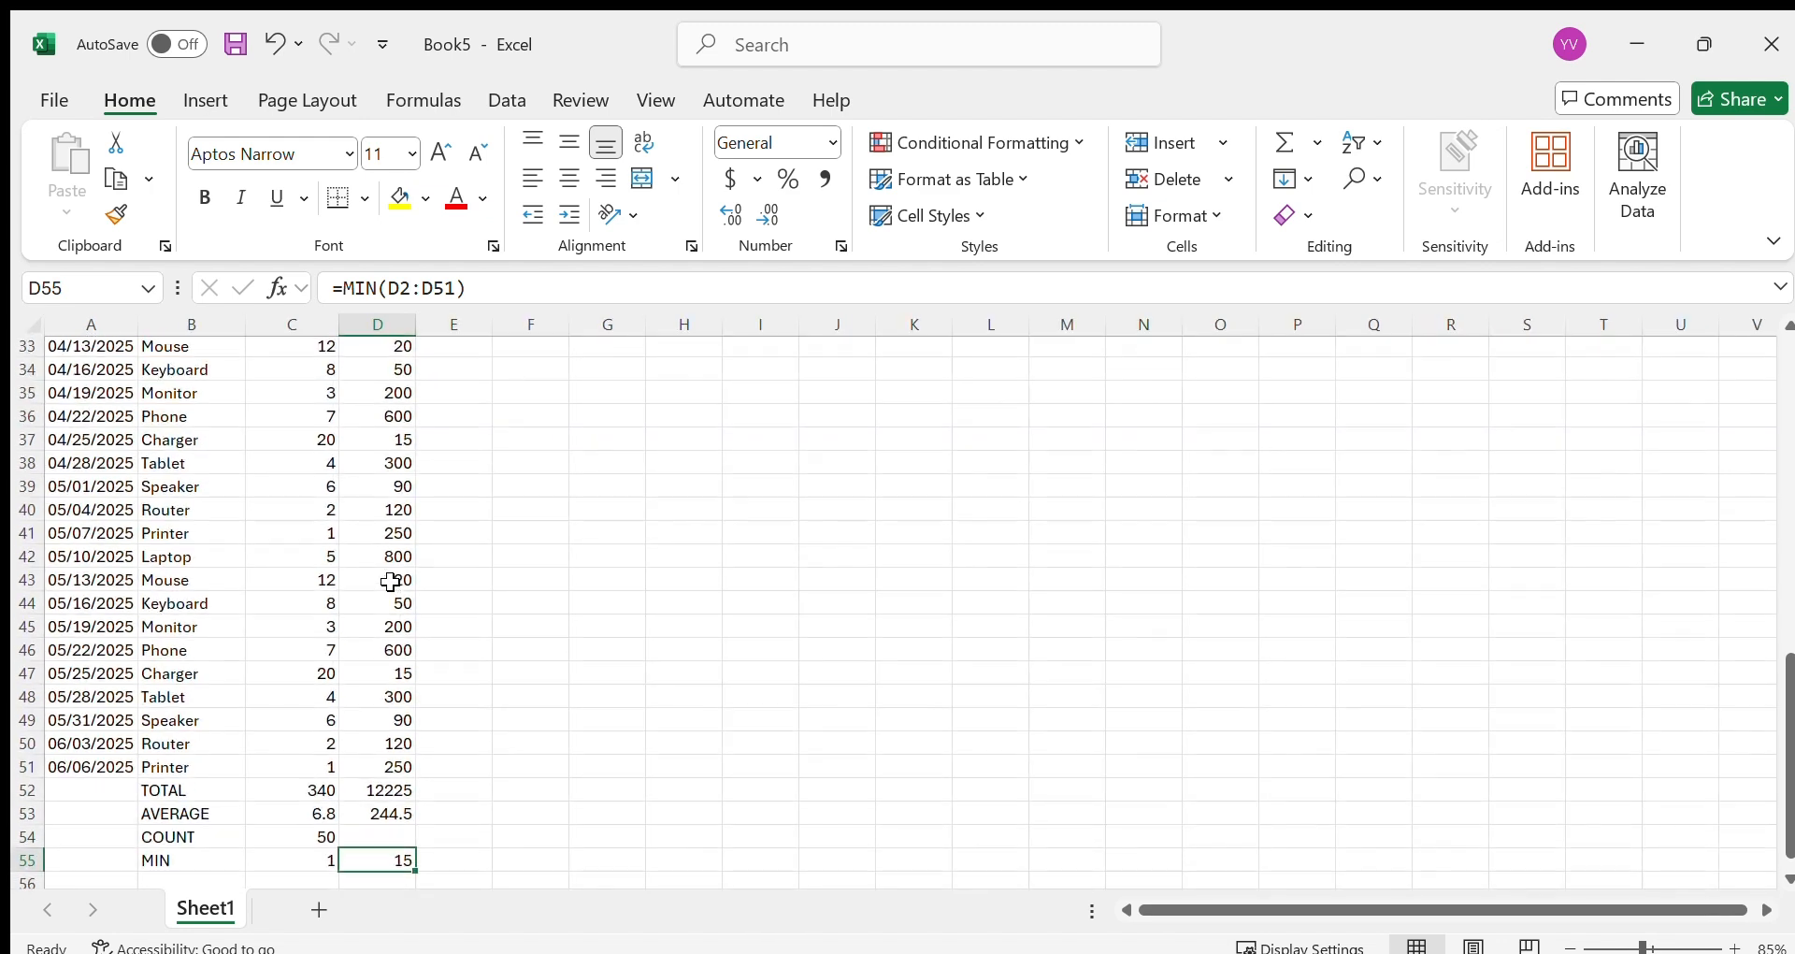
{"action": "left_click", "coordinate": [377, 674]}
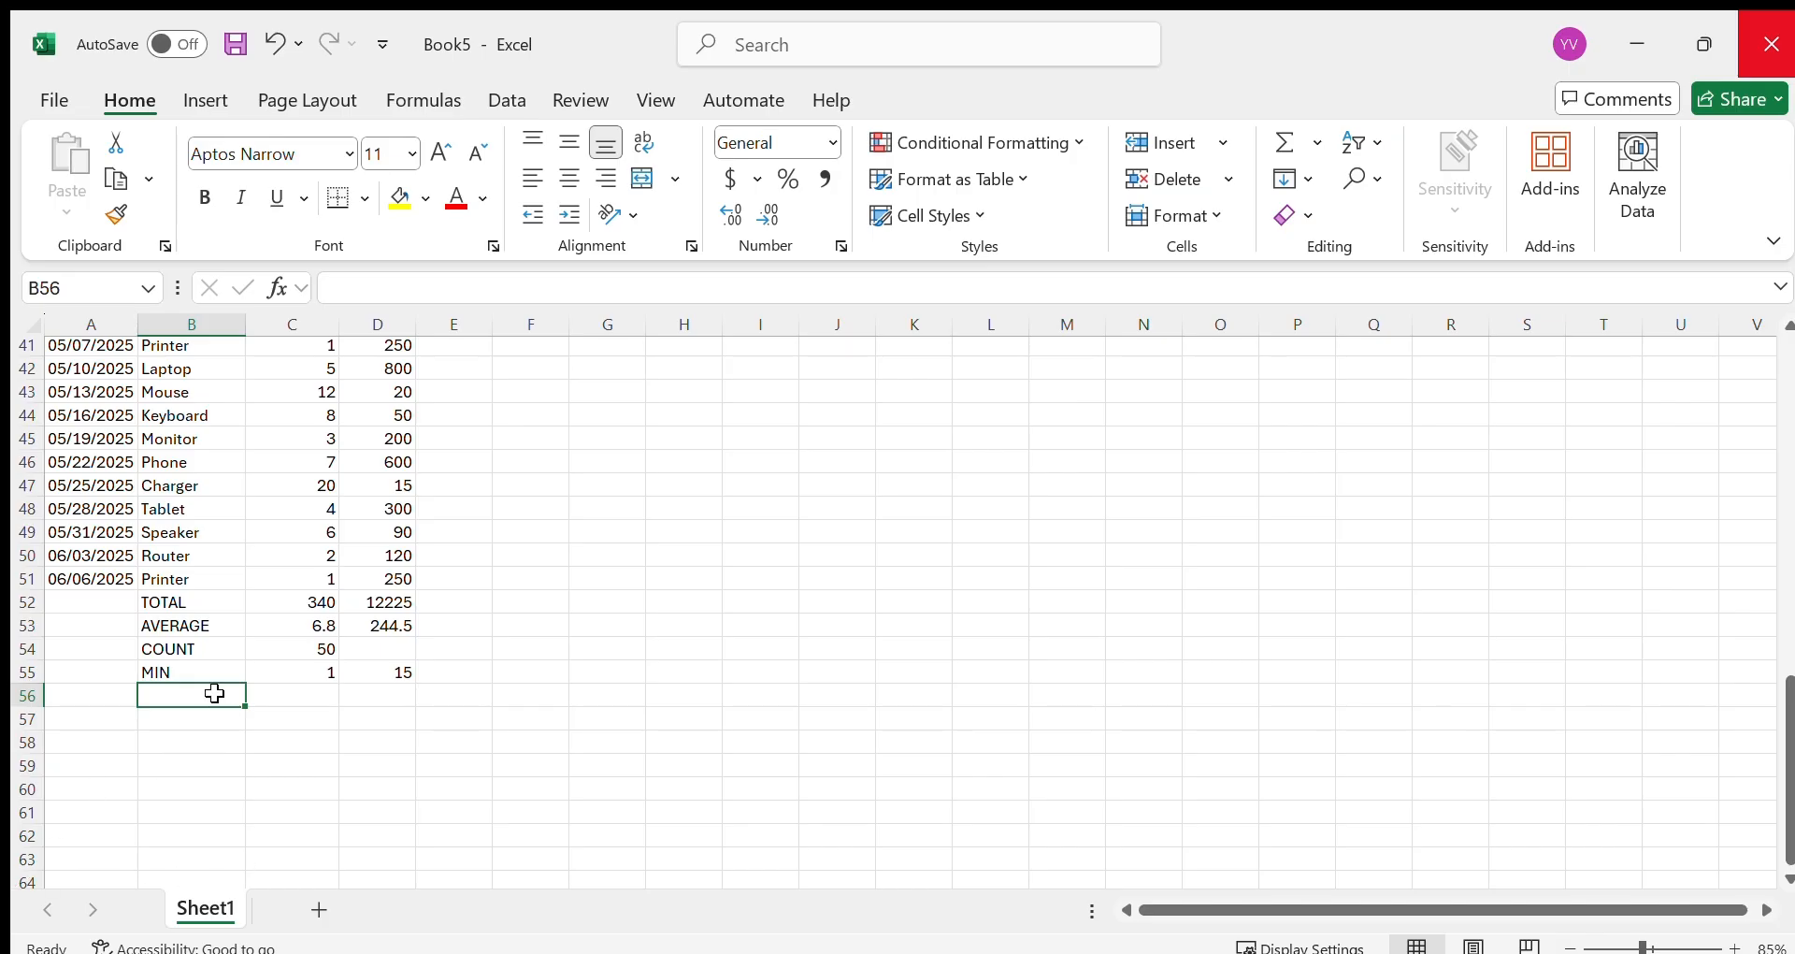
Step: Add the label MAX in cell B56 and find the largest Quantity in C56 with the formula =MAX(C2:C51)
{"action": "type", "text": "MIAX"}
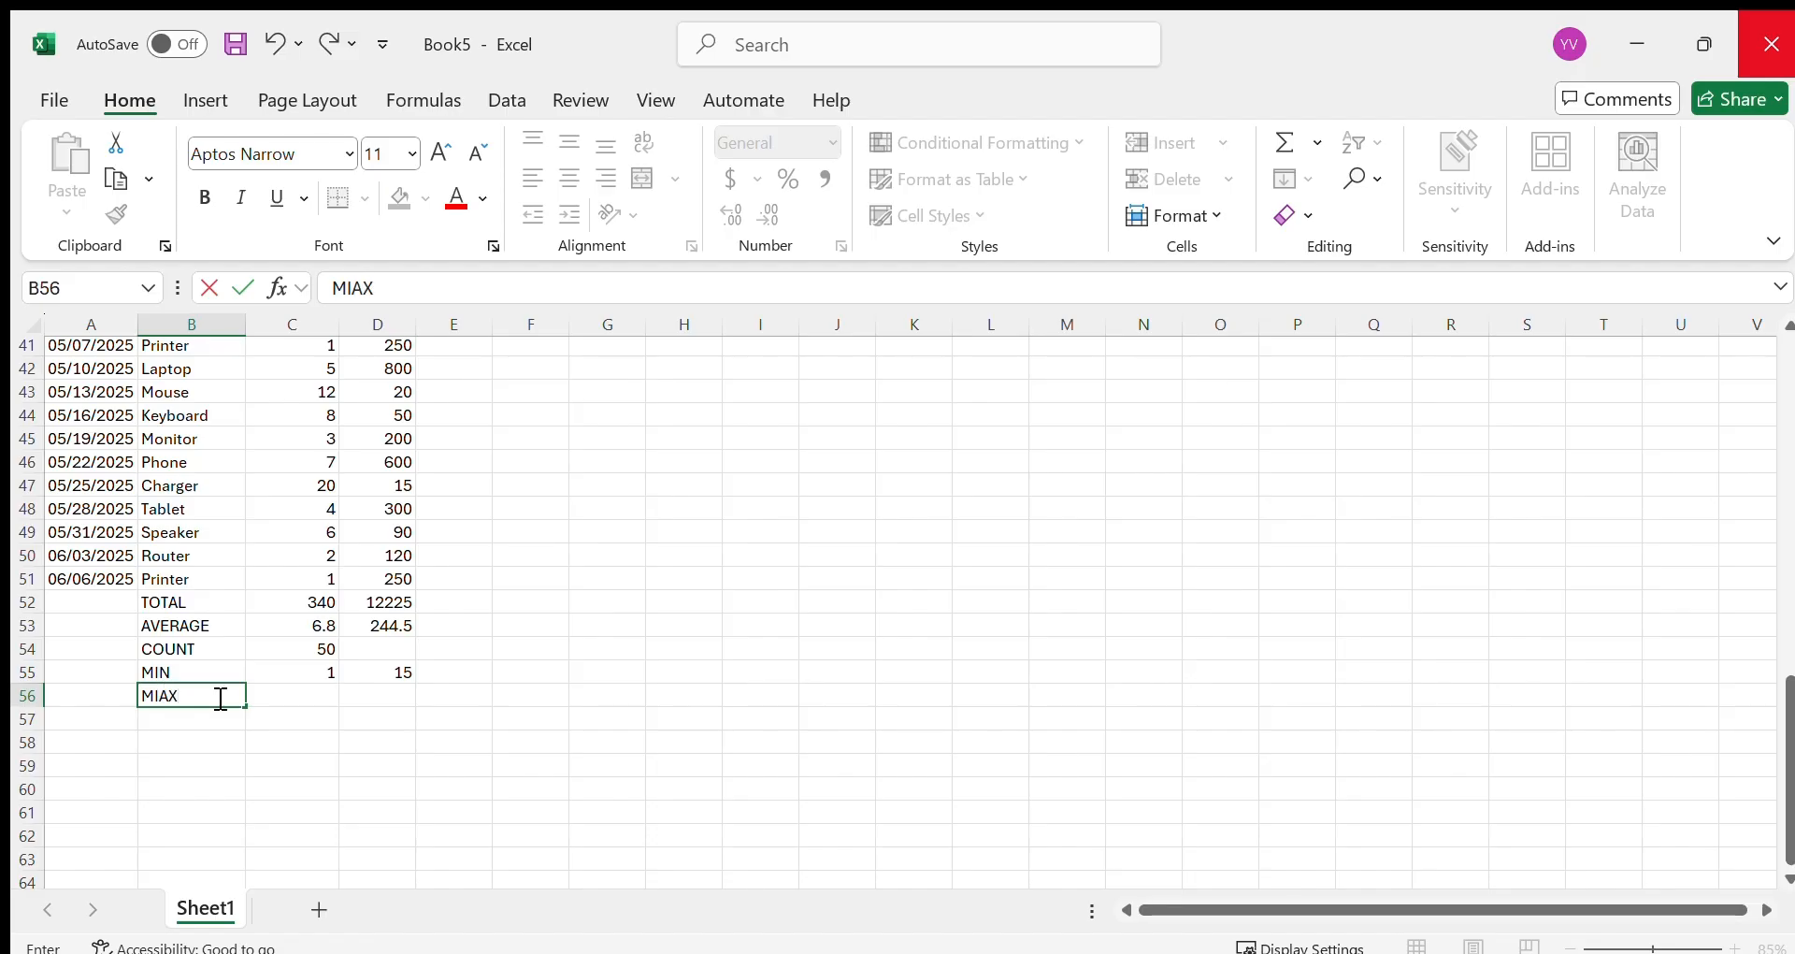
{"action": "key", "text": "BackSpace"}
{"action": "key", "text": "BackSpace"}
{"action": "type", "text": "AS"}
{"action": "left_click", "coordinate": [321, 706]}
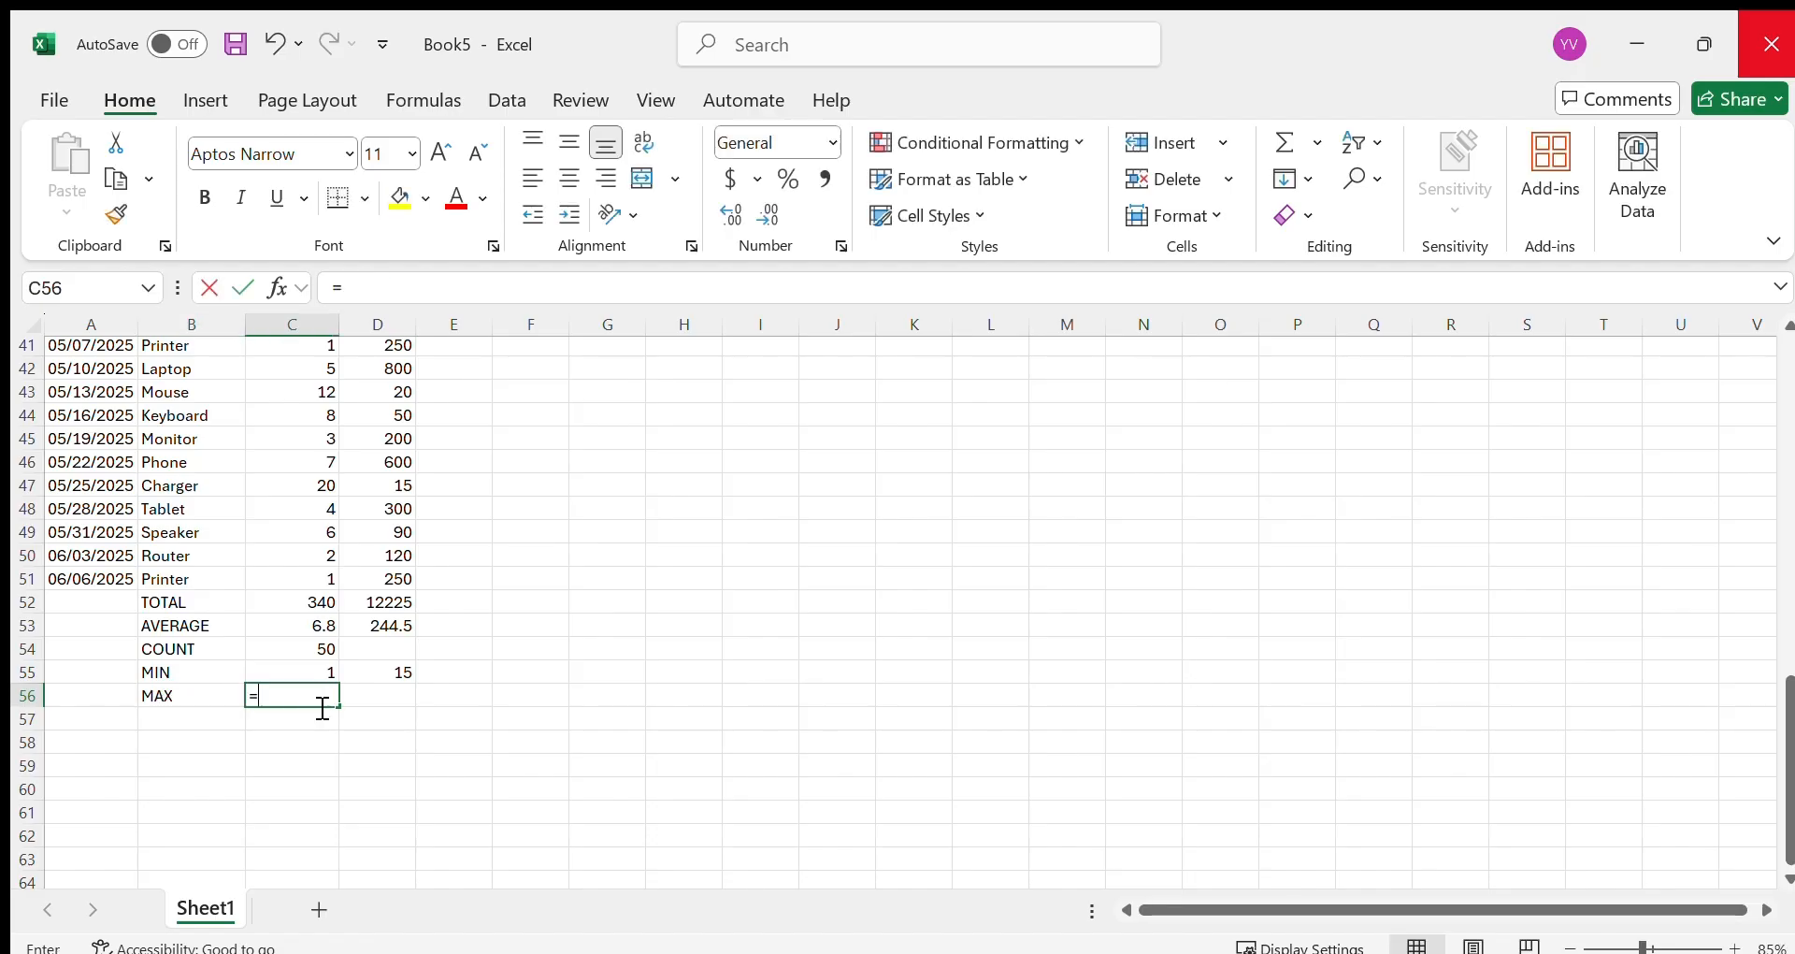
{"action": "type", "text": "=MAX(C2"}
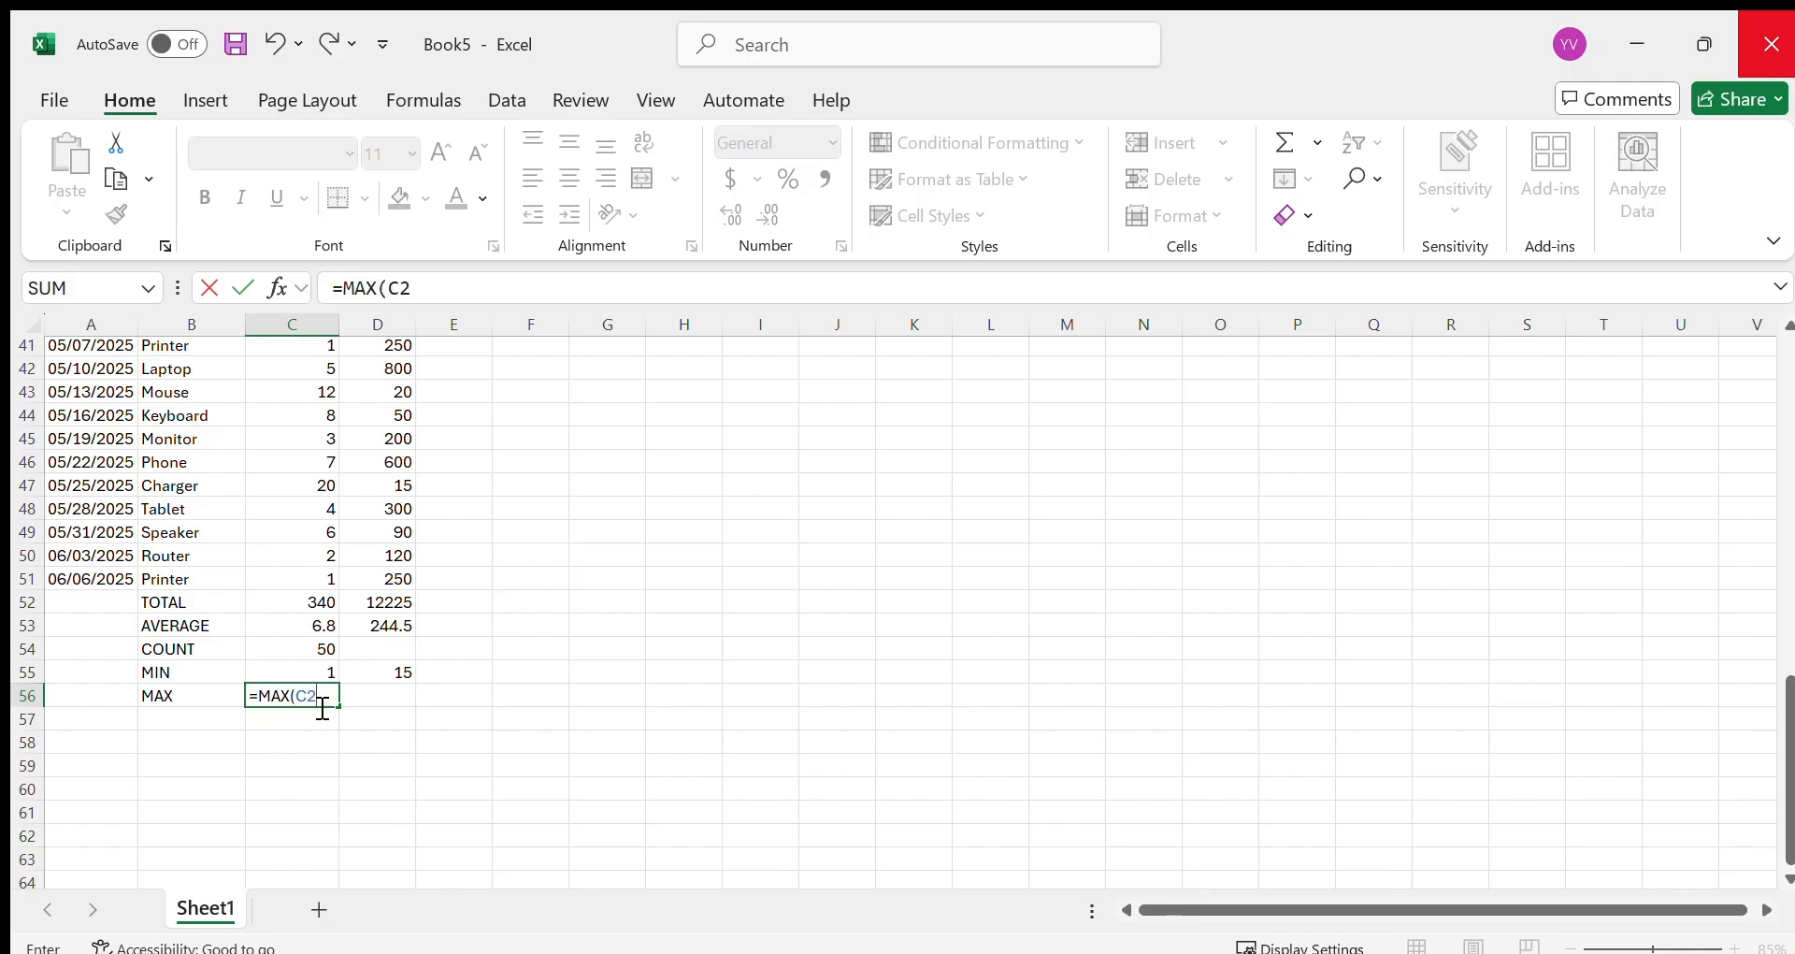
{"action": "type", "text": ":C51"}
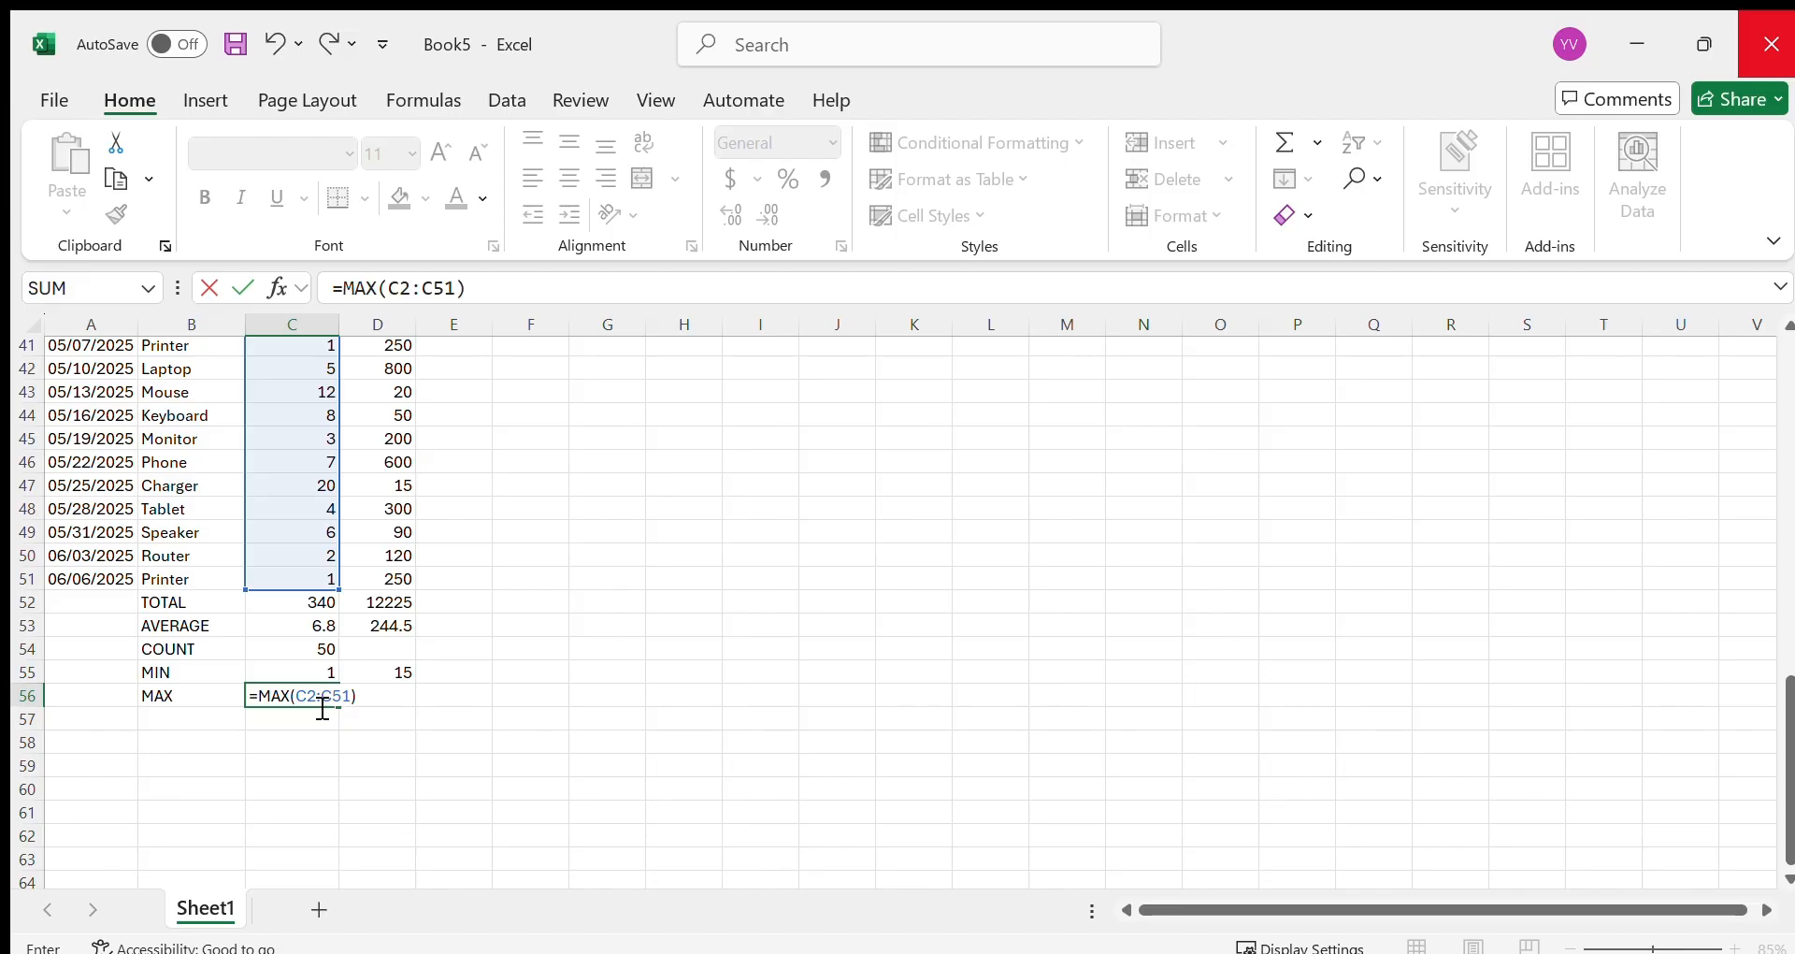
{"action": "key", "text": "Return"}
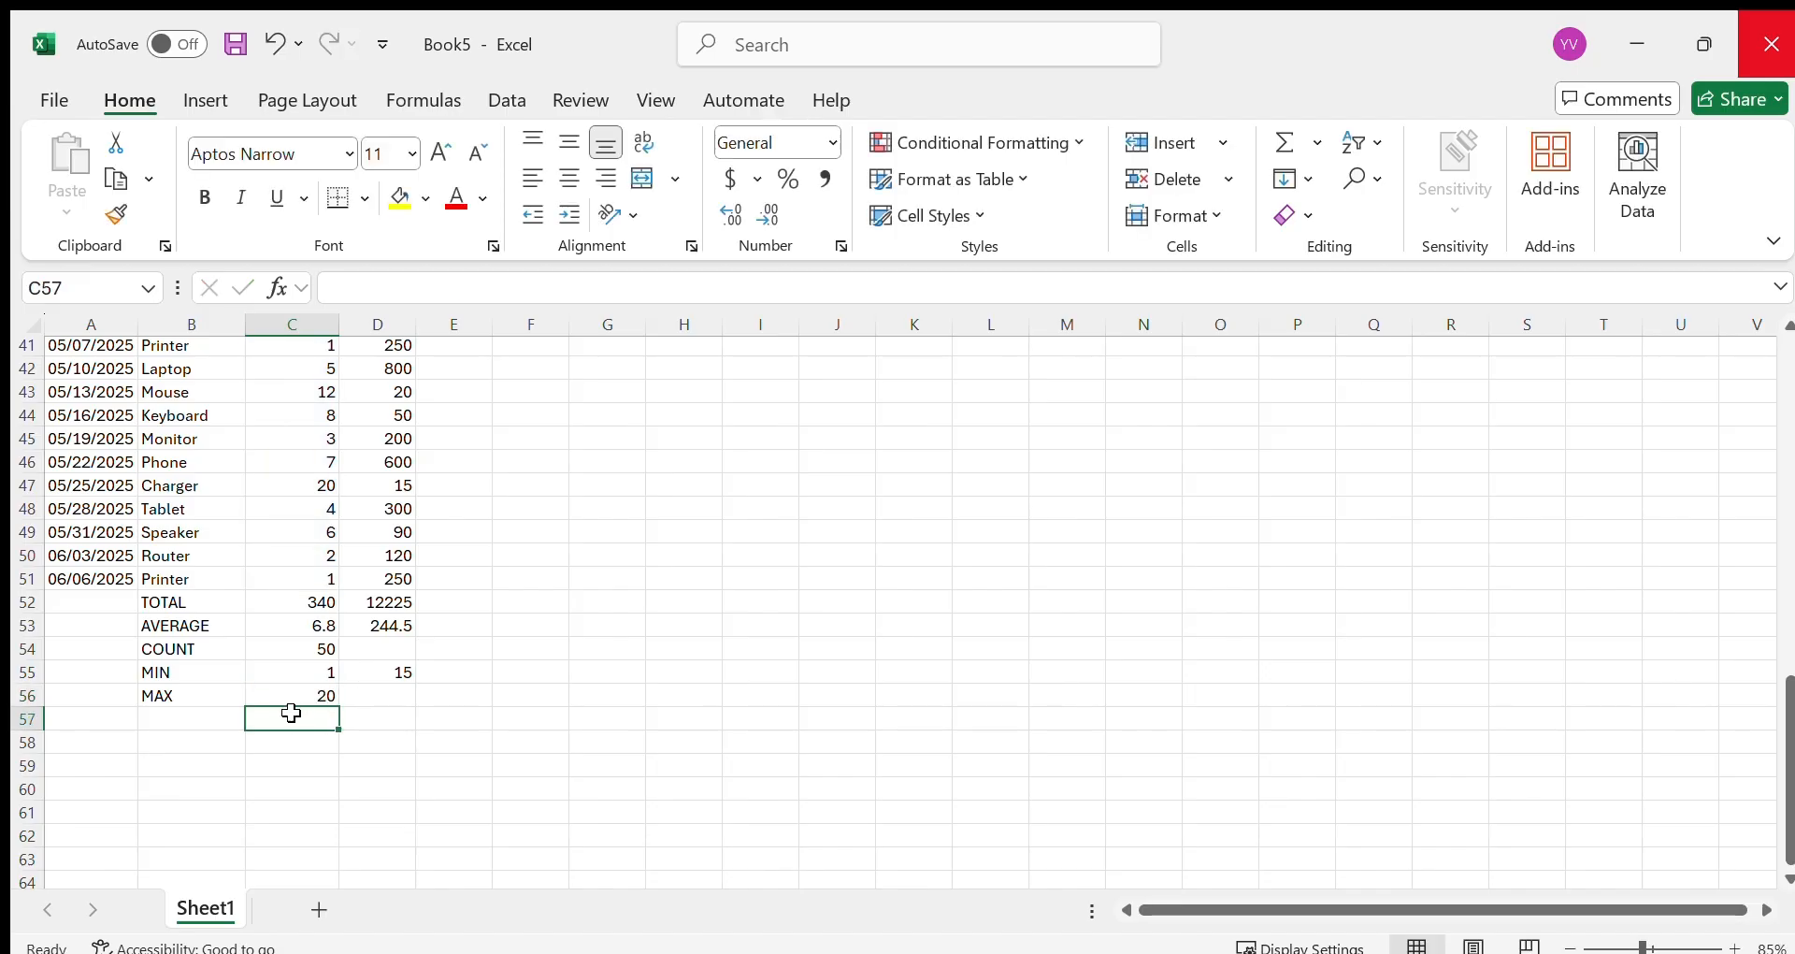
Step: Fill the maximum formula from C56 across to D56 for the Sales ($) column and check it against the listed sales
{"action": "left_click", "coordinate": [293, 696]}
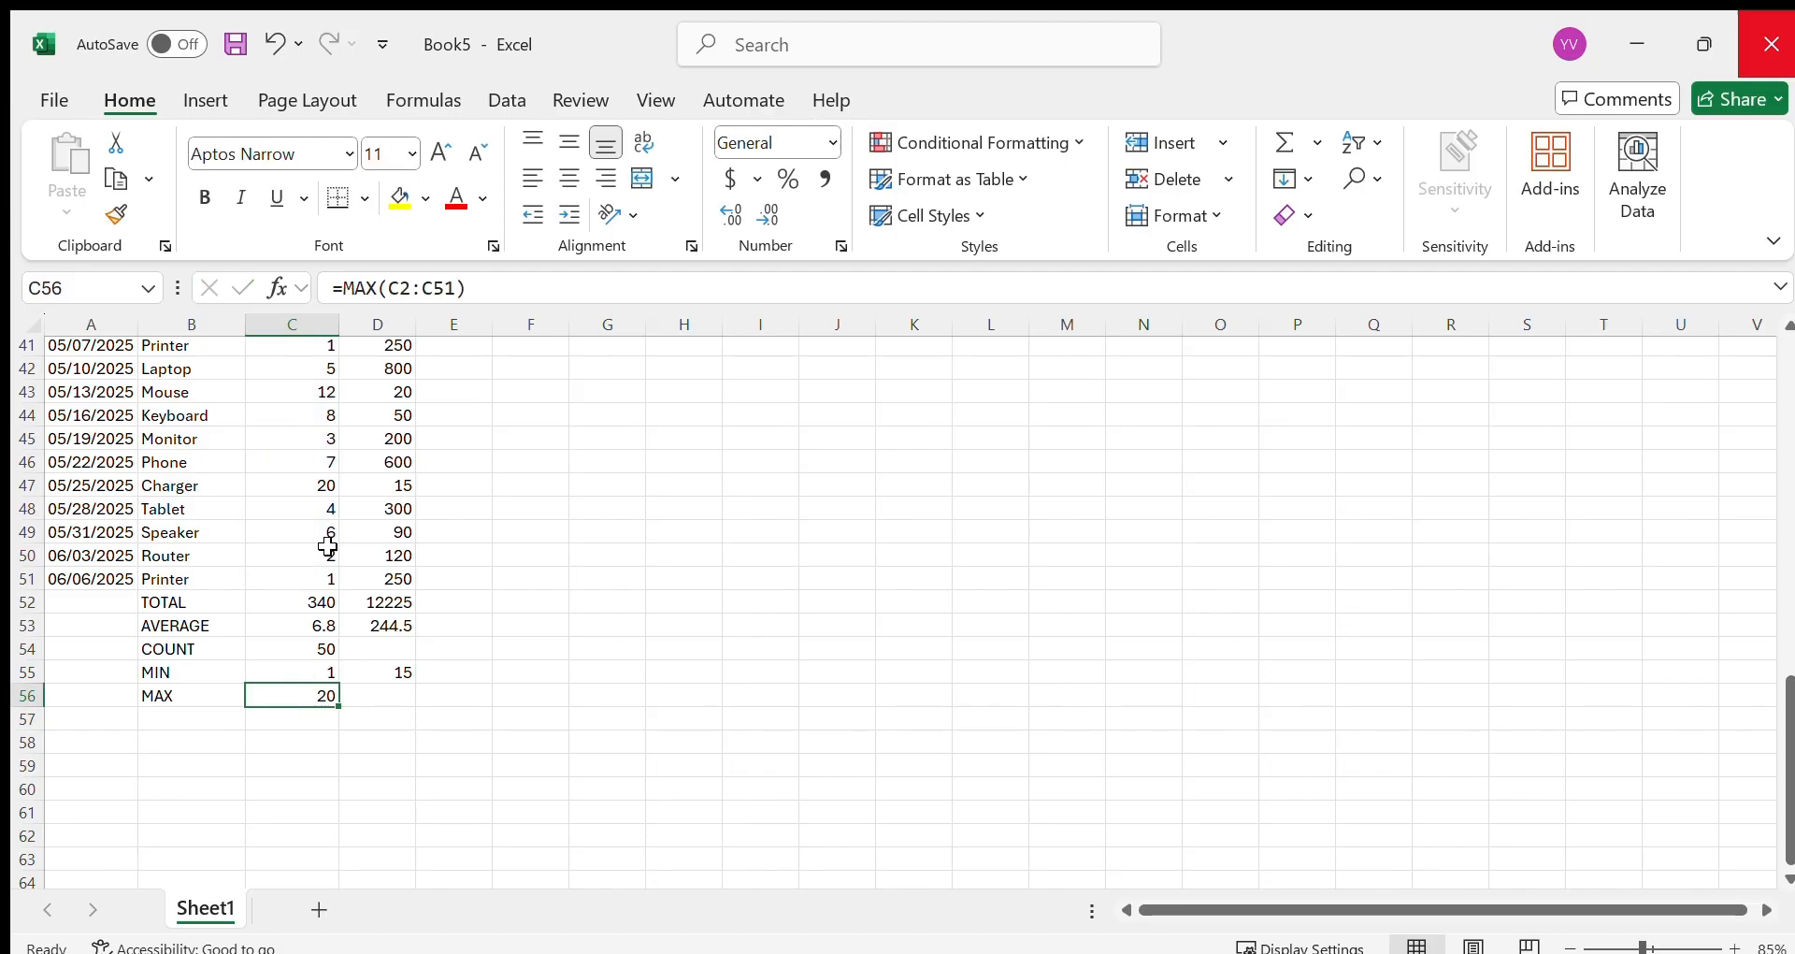
{"action": "left_click_drag", "start_coordinate": [336, 708], "coordinate": [385, 696]}
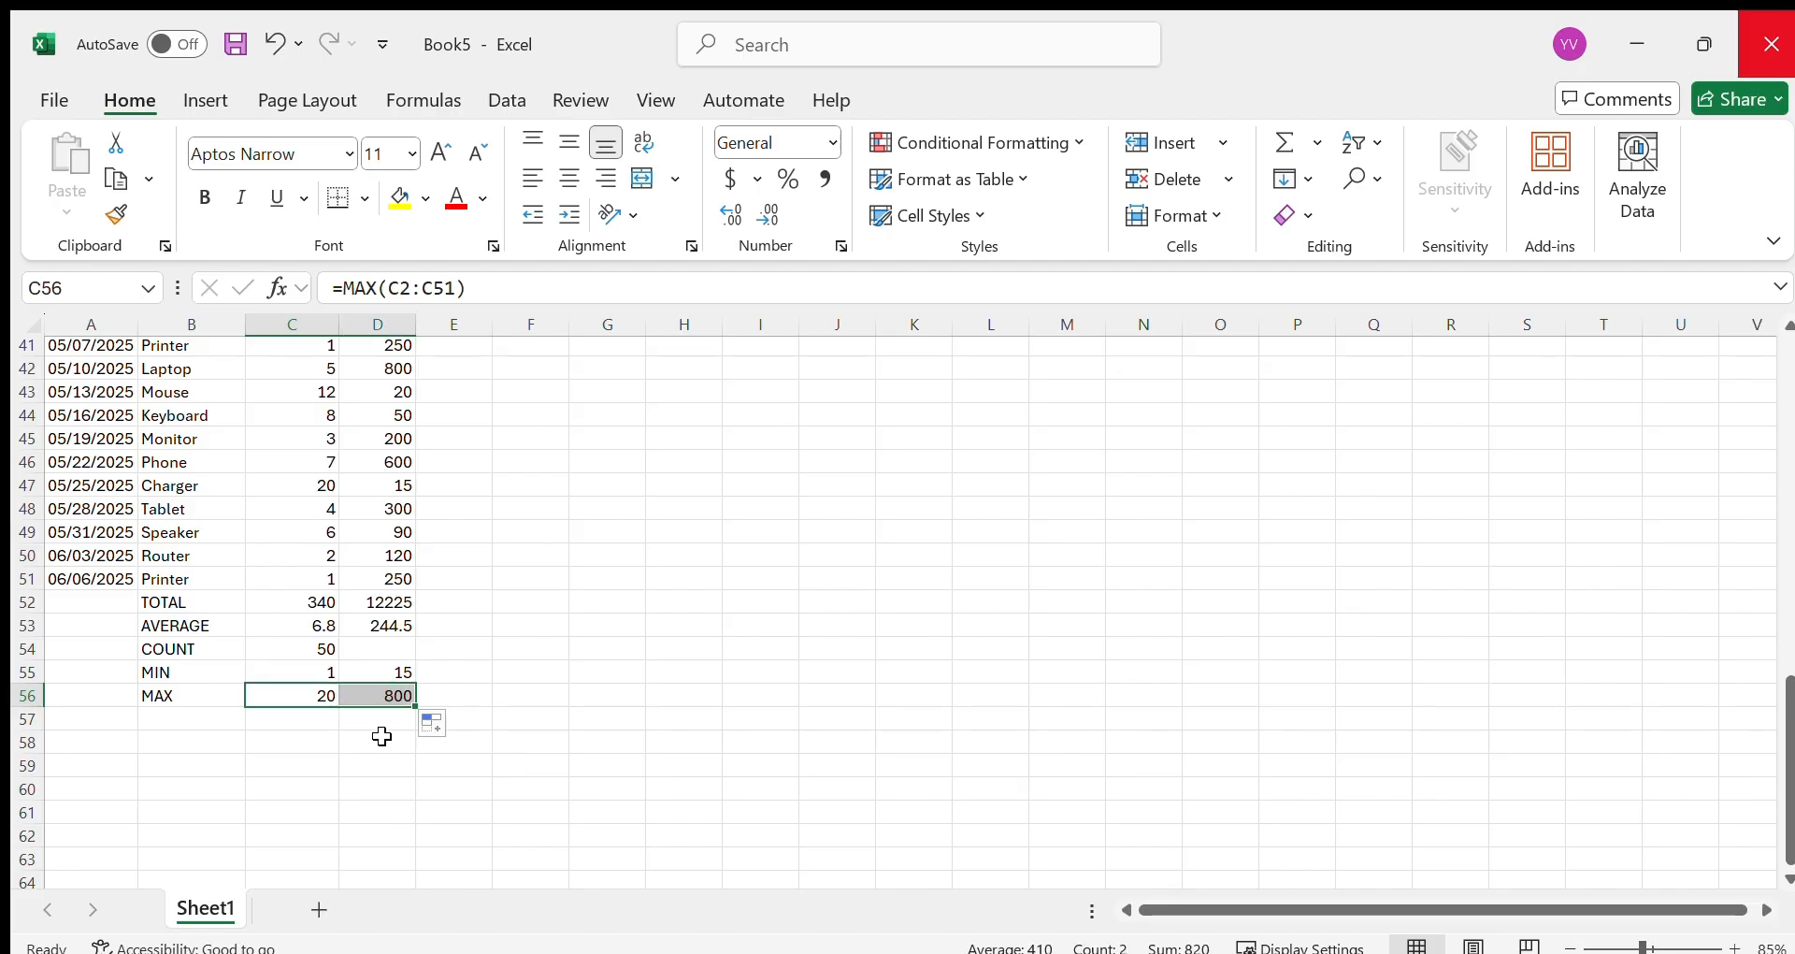
{"action": "left_click", "coordinate": [382, 737]}
{"action": "left_click", "coordinate": [391, 695]}
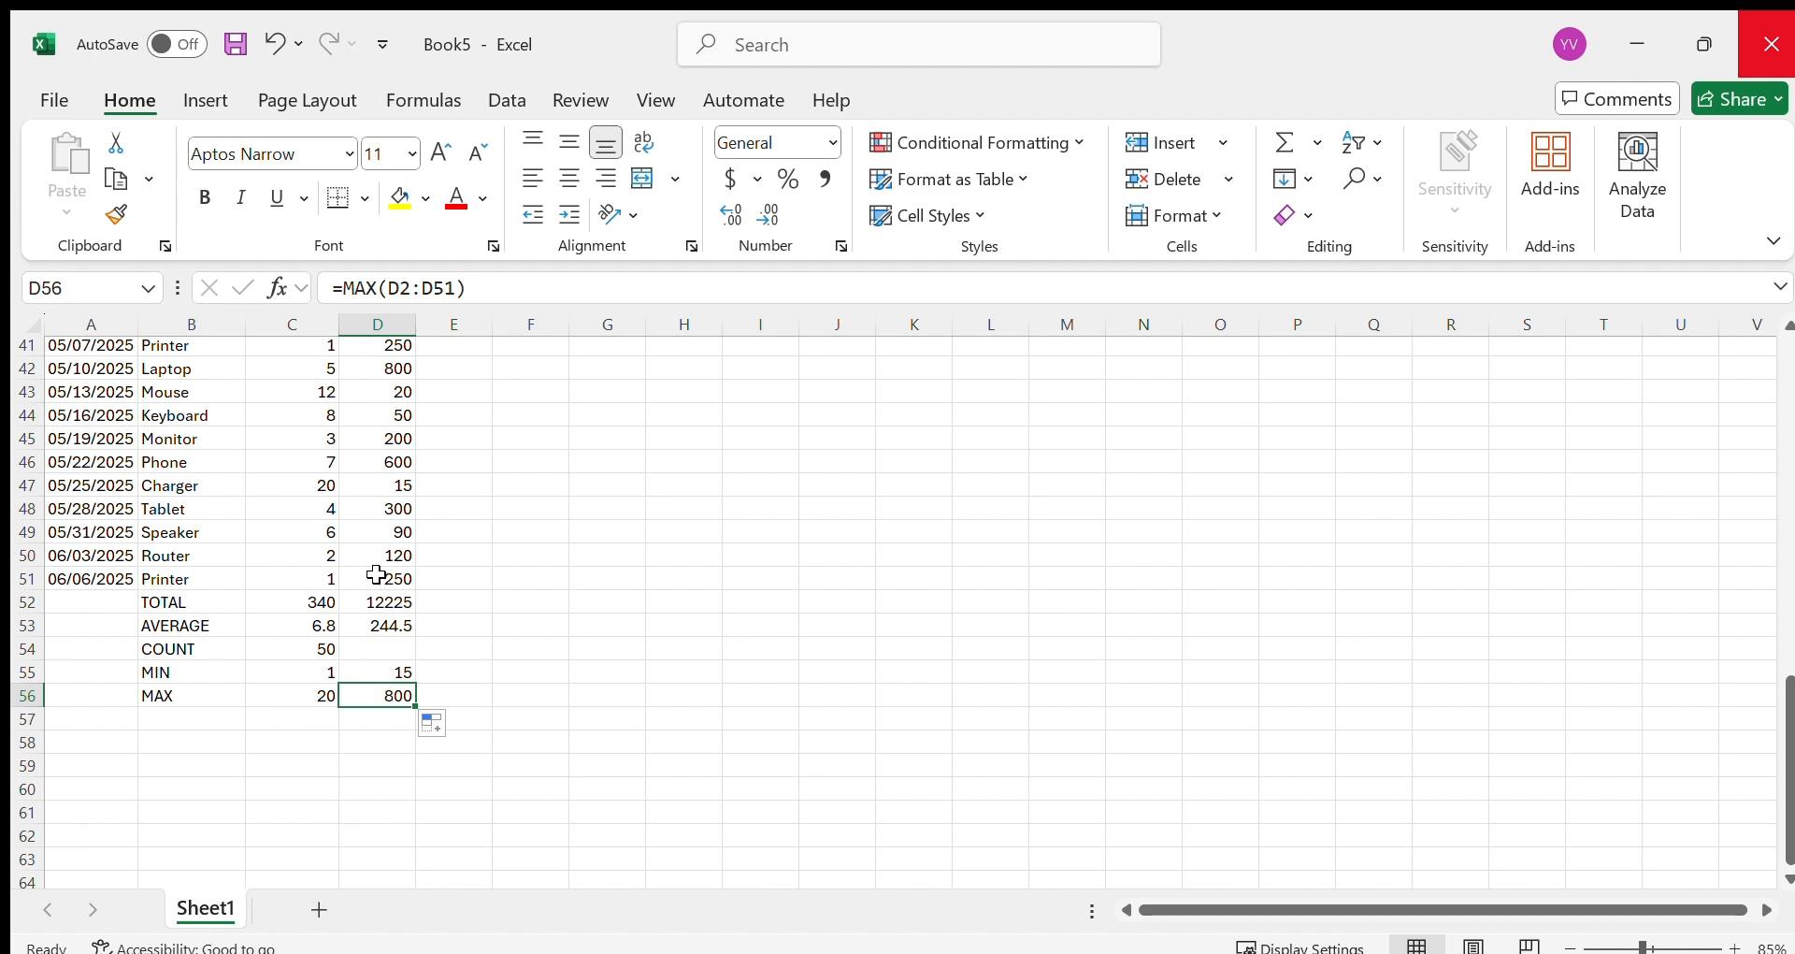
{"action": "left_click", "coordinate": [373, 372]}
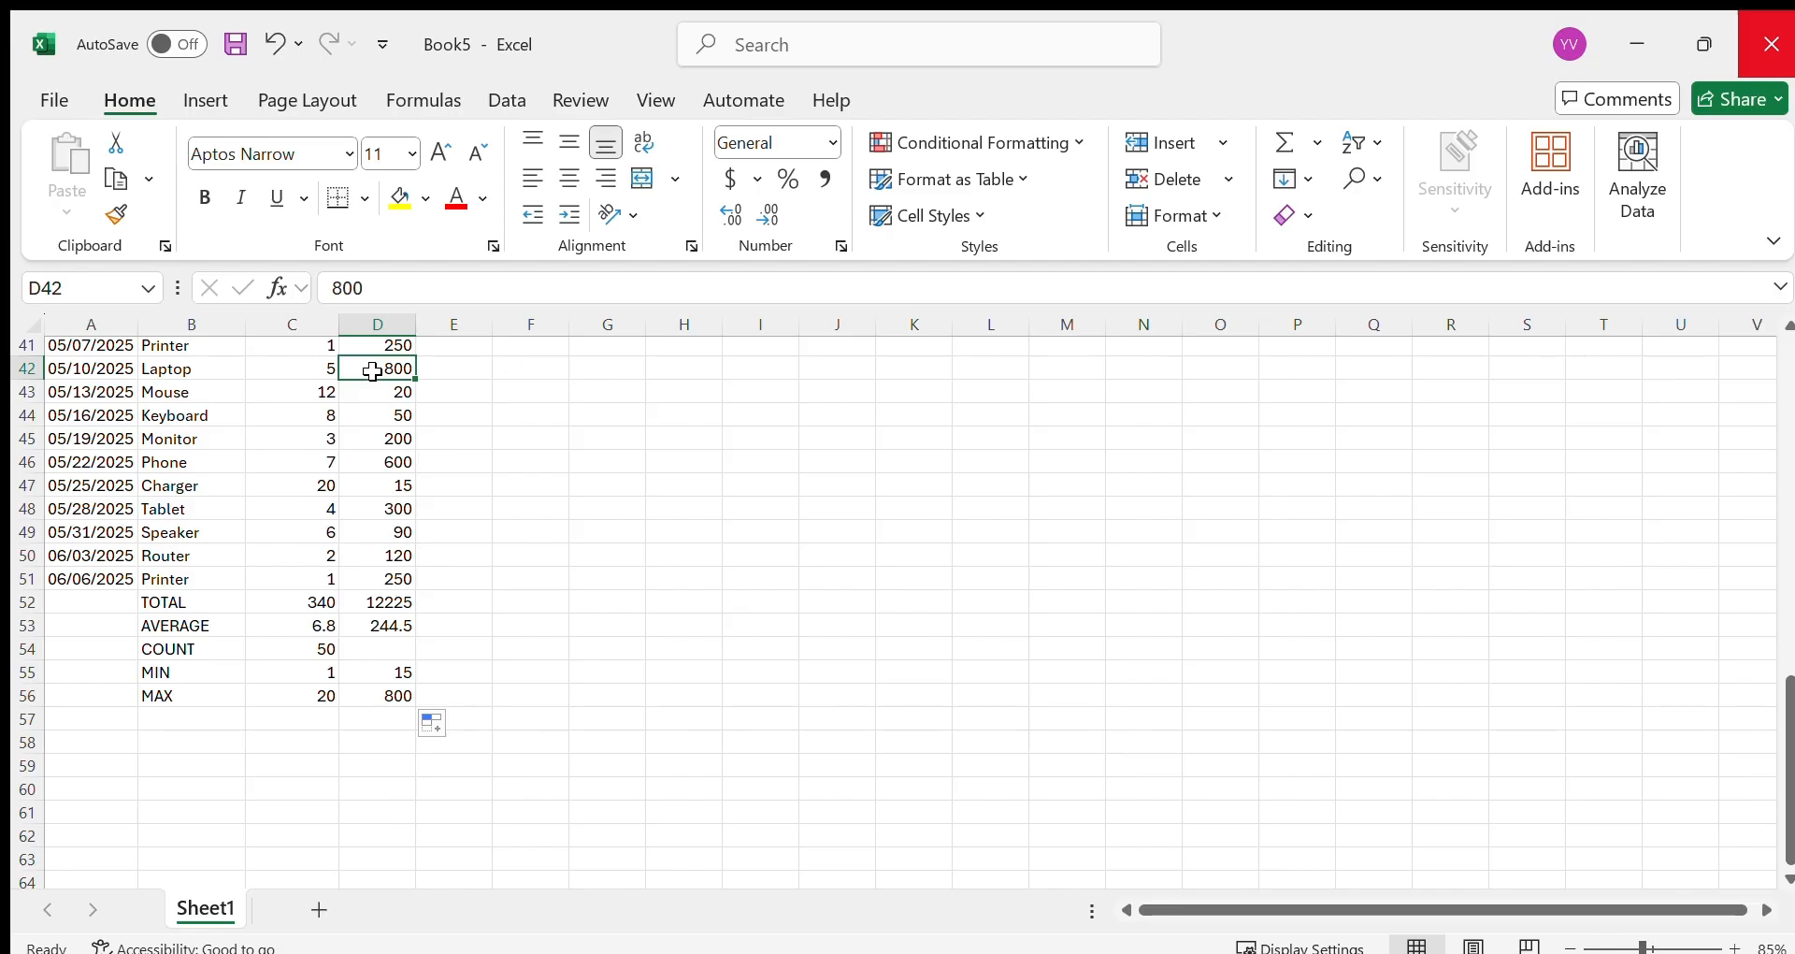
{"action": "scroll", "coordinate": [369, 369], "scroll_direction": "up", "scroll_amount": 3}
{"action": "scroll", "coordinate": [373, 570], "scroll_direction": "up", "scroll_amount": 4}
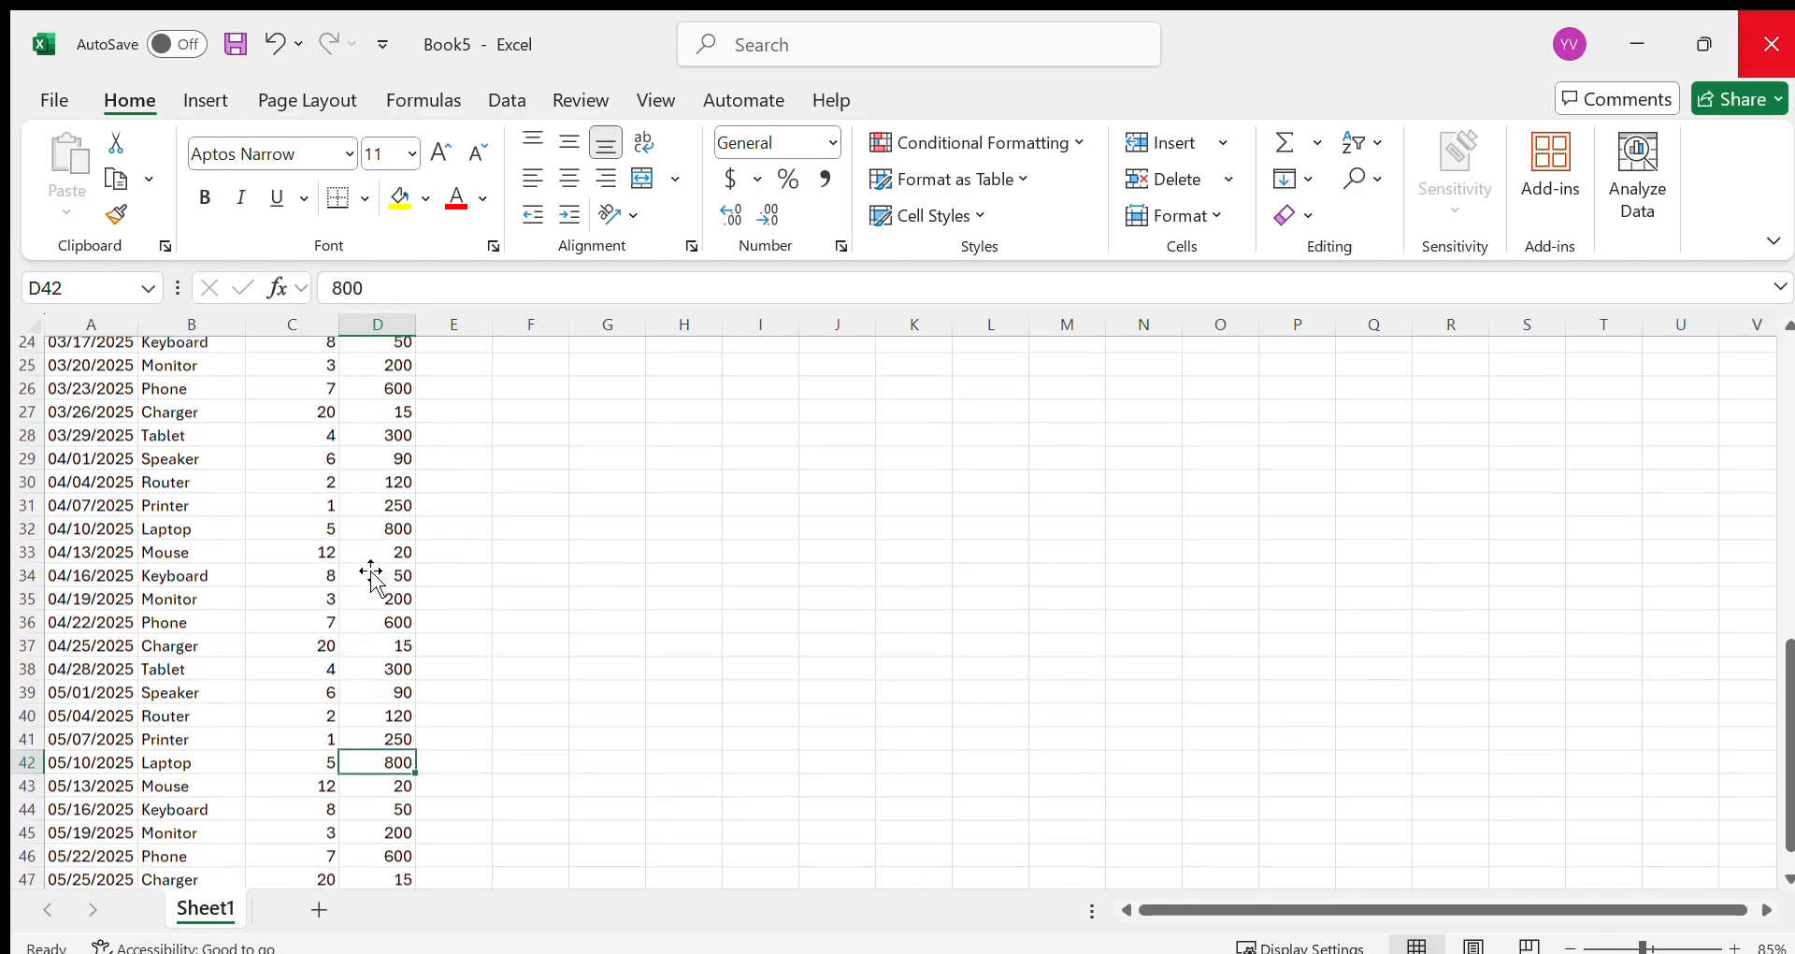
{"action": "scroll", "coordinate": [375, 575], "scroll_direction": "up", "scroll_amount": 5}
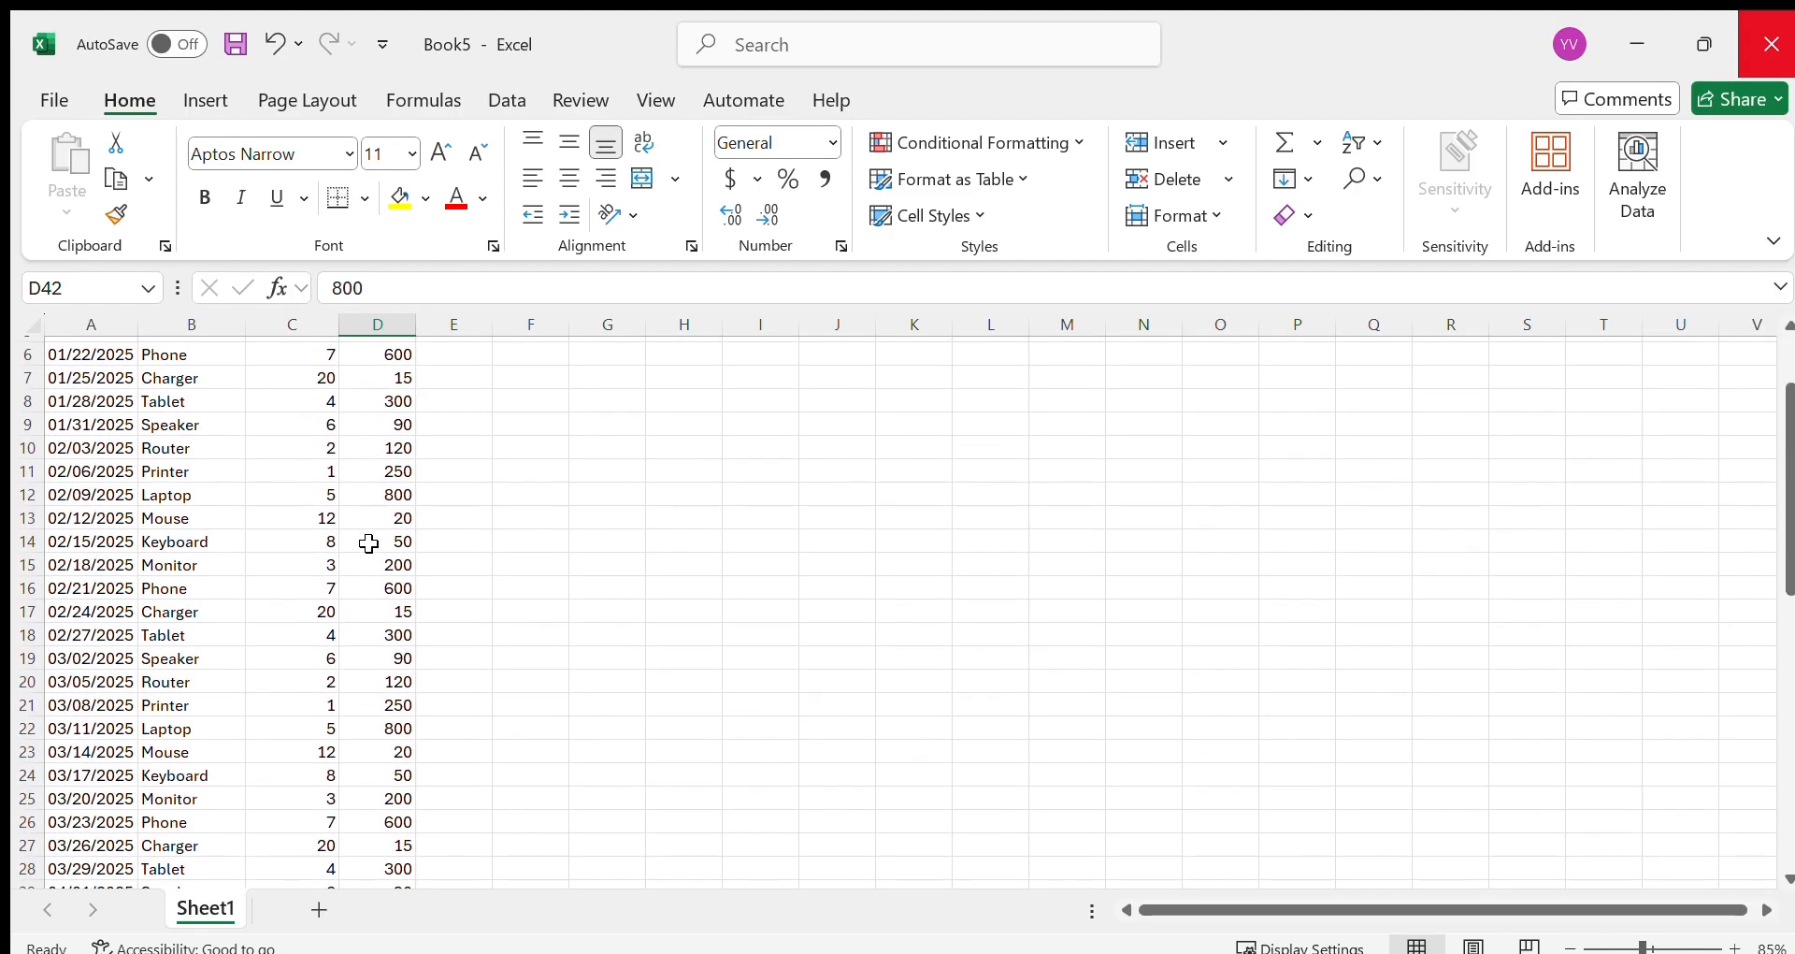
{"action": "scroll", "coordinate": [368, 690], "scroll_direction": "up", "scroll_amount": 2}
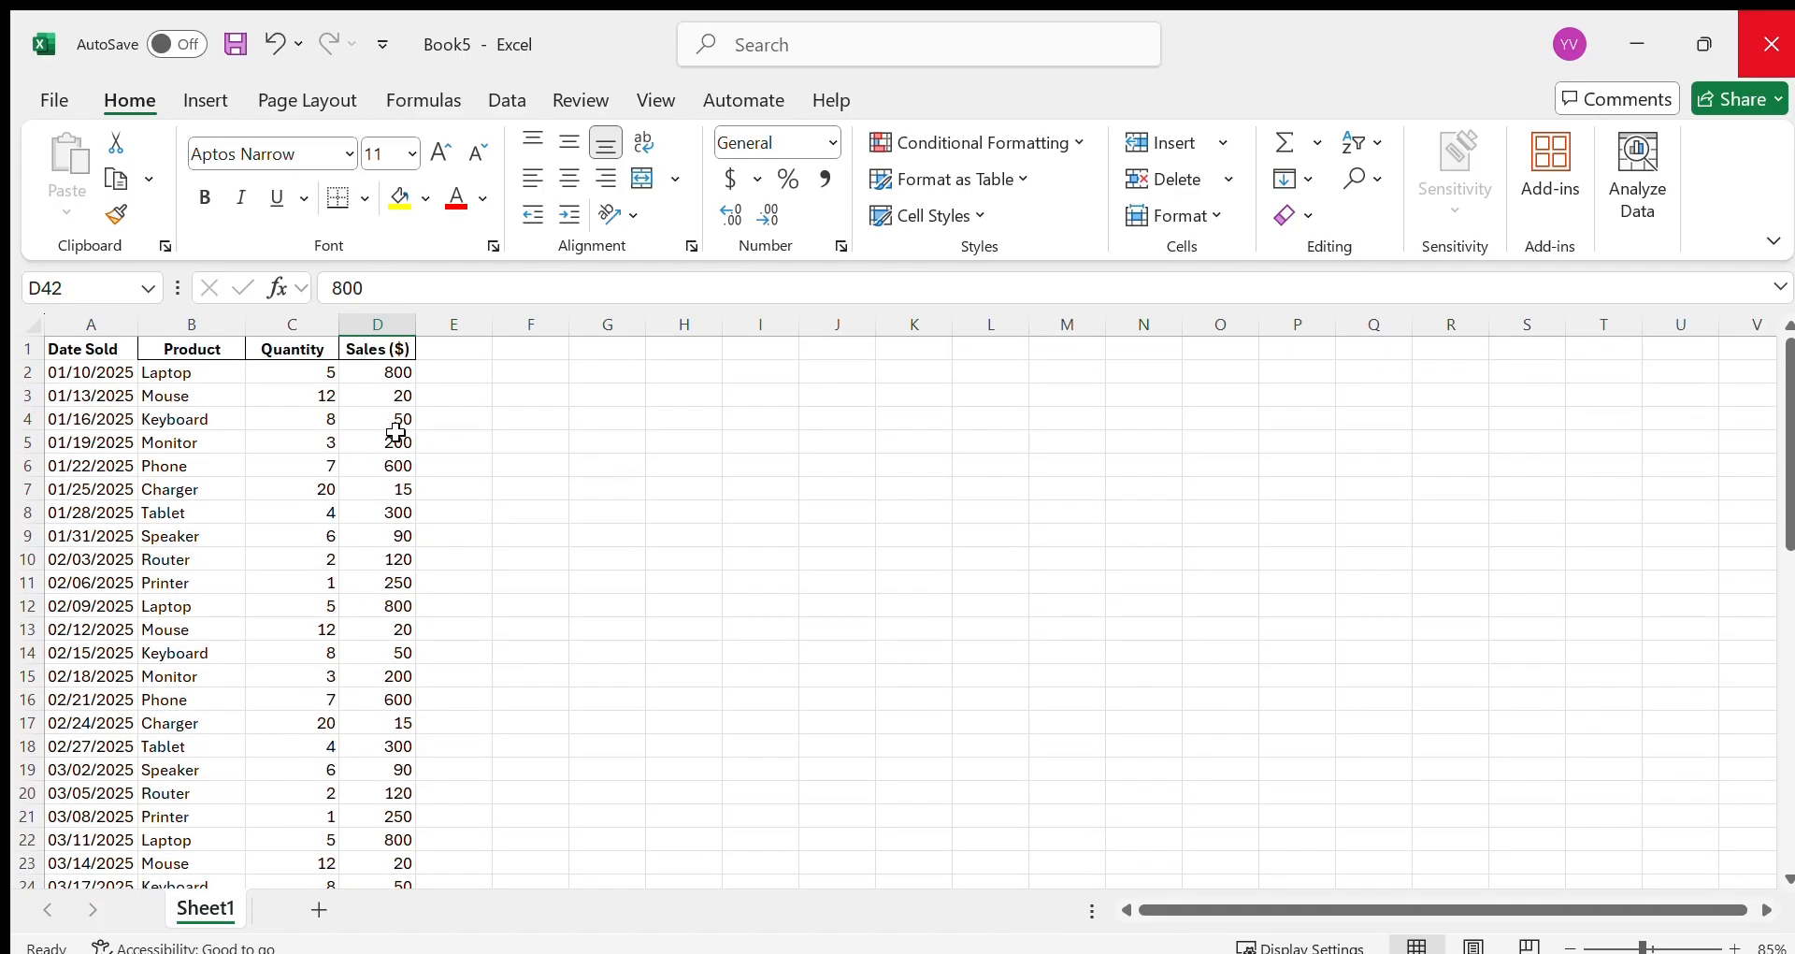
{"action": "scroll", "coordinate": [392, 565], "scroll_direction": "down", "scroll_amount": 4}
{"action": "scroll", "coordinate": [391, 566], "scroll_direction": "down", "scroll_amount": 10}
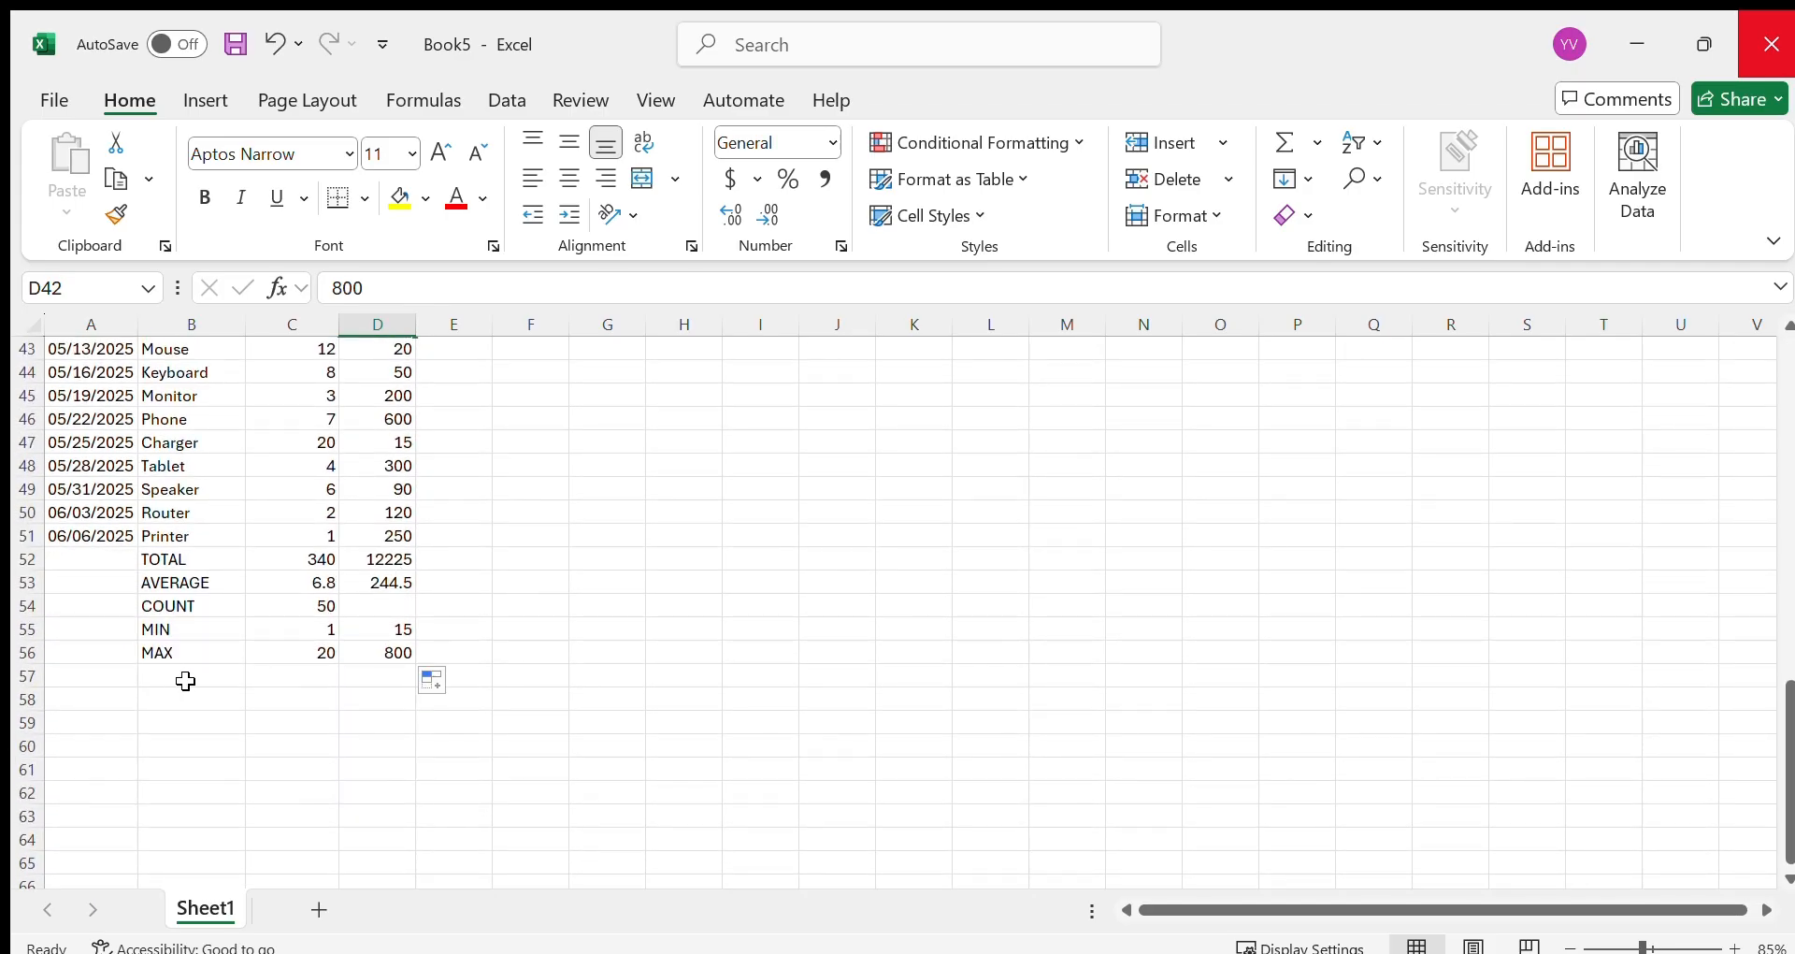
{"action": "left_click", "coordinate": [182, 683]}
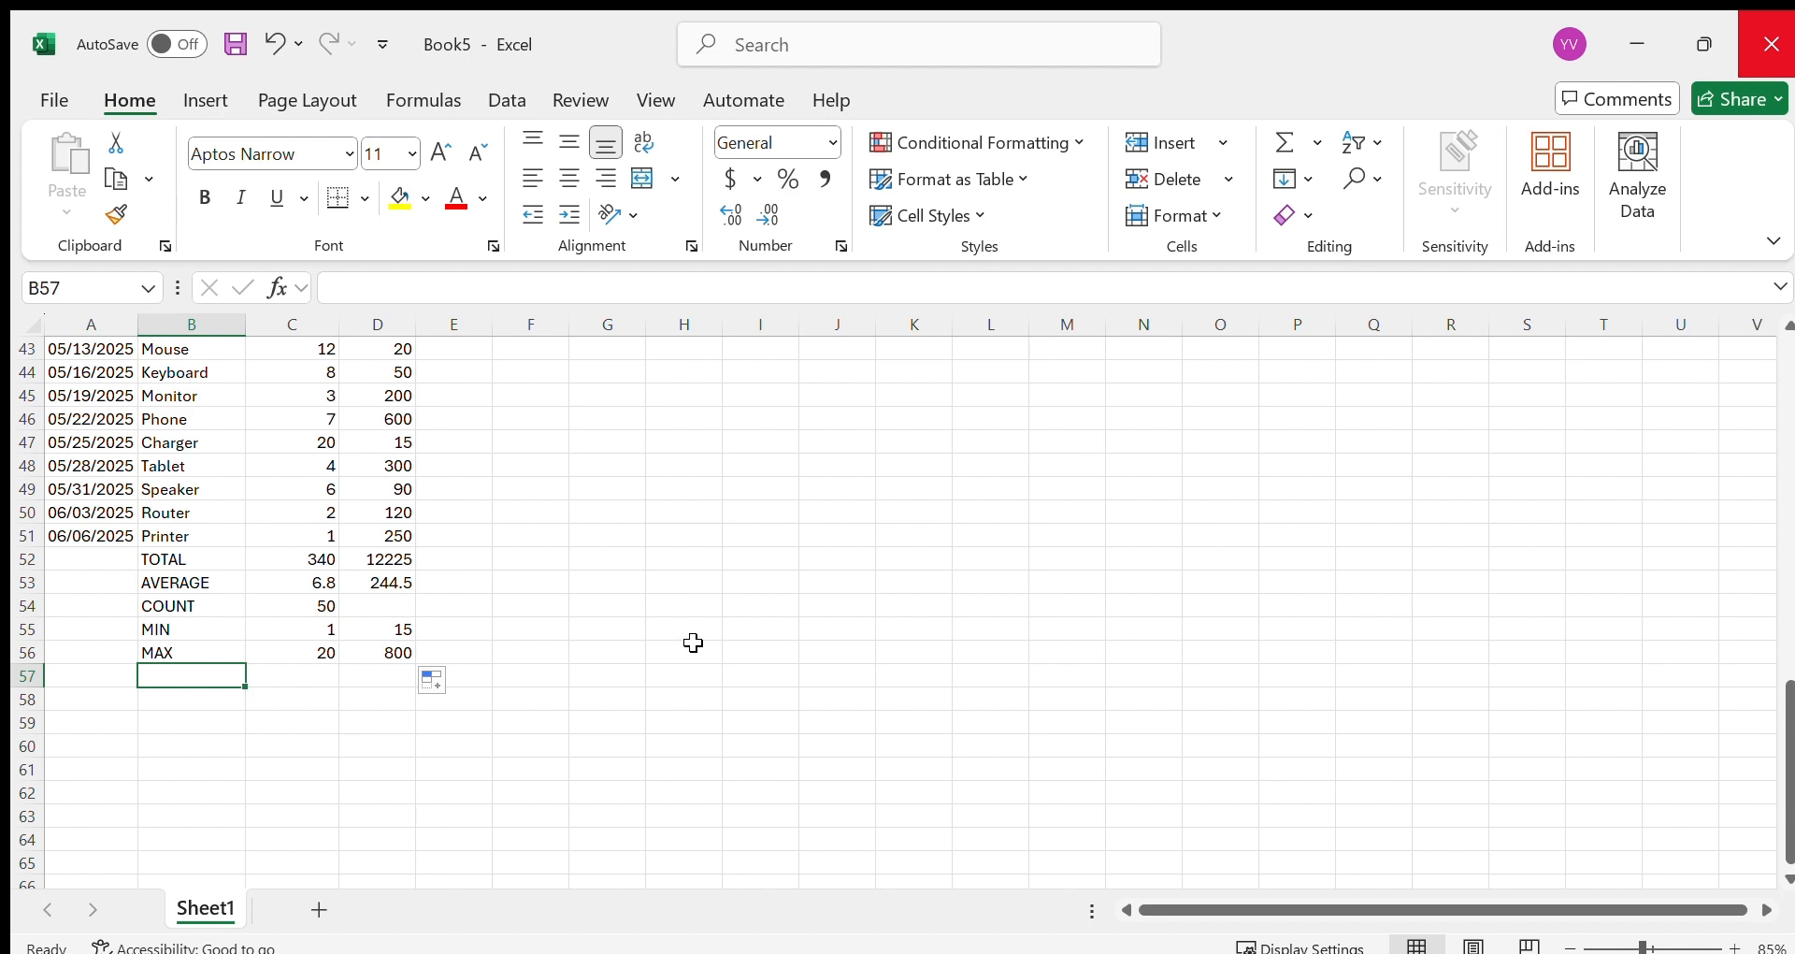
Step: Add the header IF Function in cell E1 and widen column E to fit it
{"action": "scroll", "coordinate": [693, 643], "scroll_direction": "up", "scroll_amount": 14}
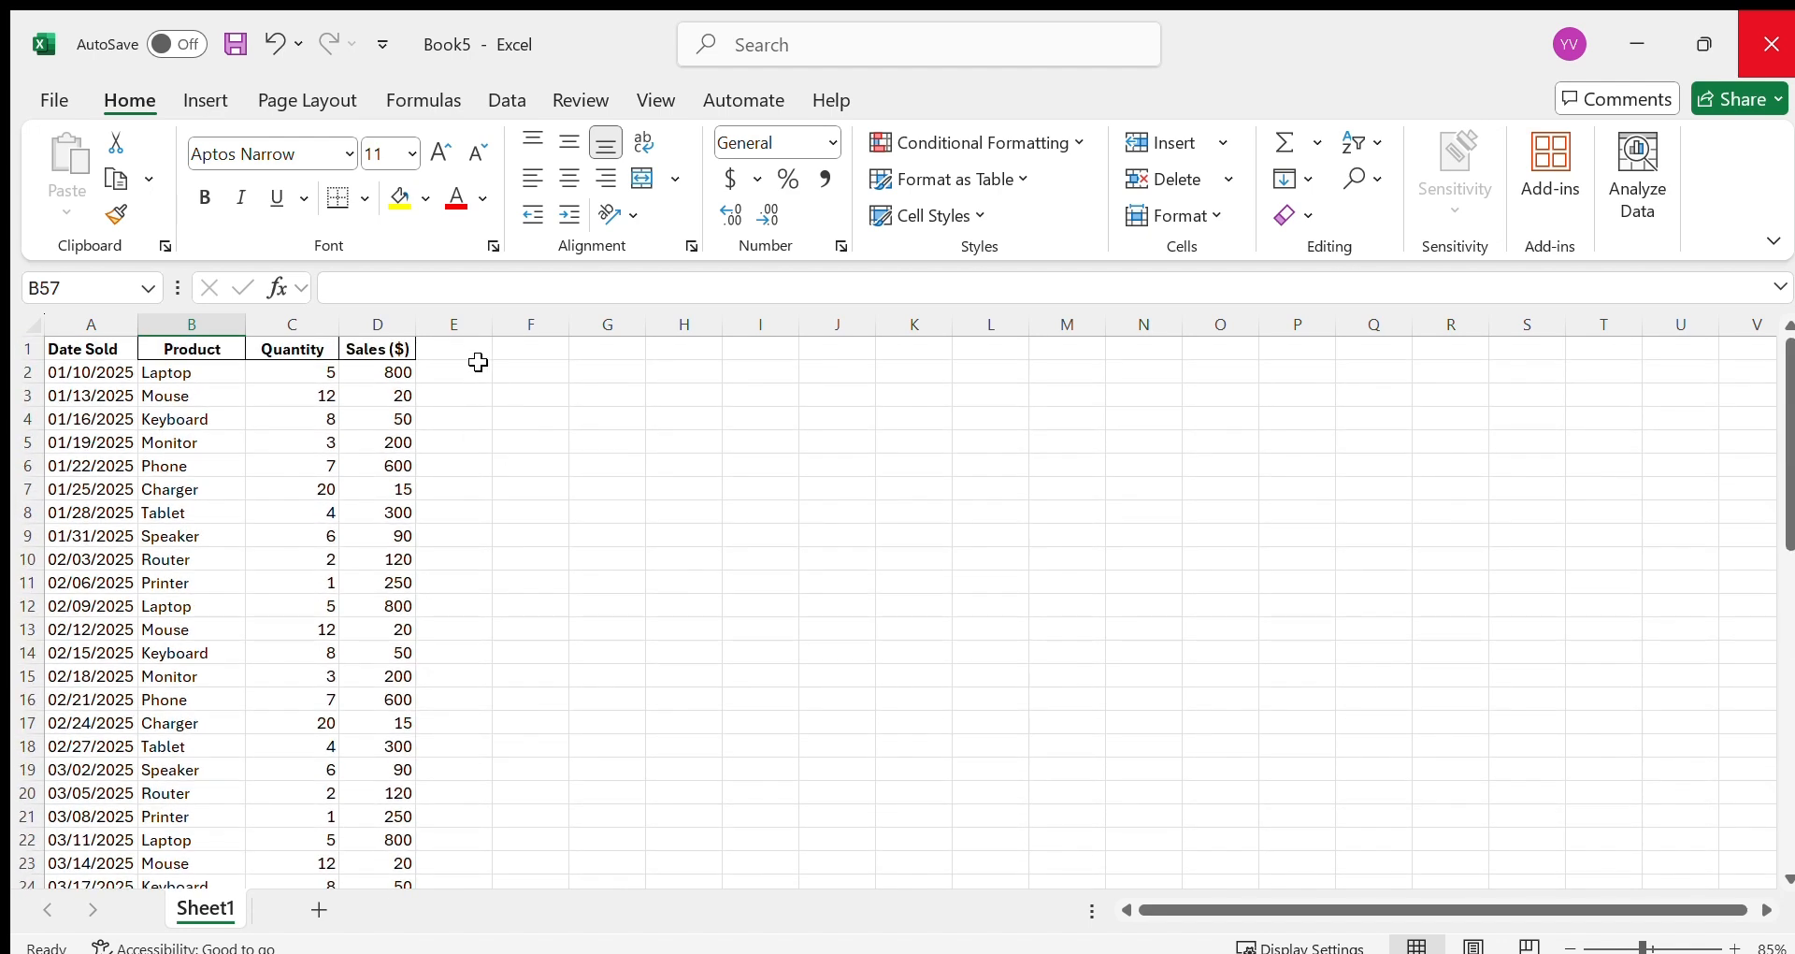
{"action": "left_click", "coordinate": [479, 349]}
{"action": "left_click_drag", "start_coordinate": [492, 328], "coordinate": [547, 333]}
{"action": "type", "text": "if"}
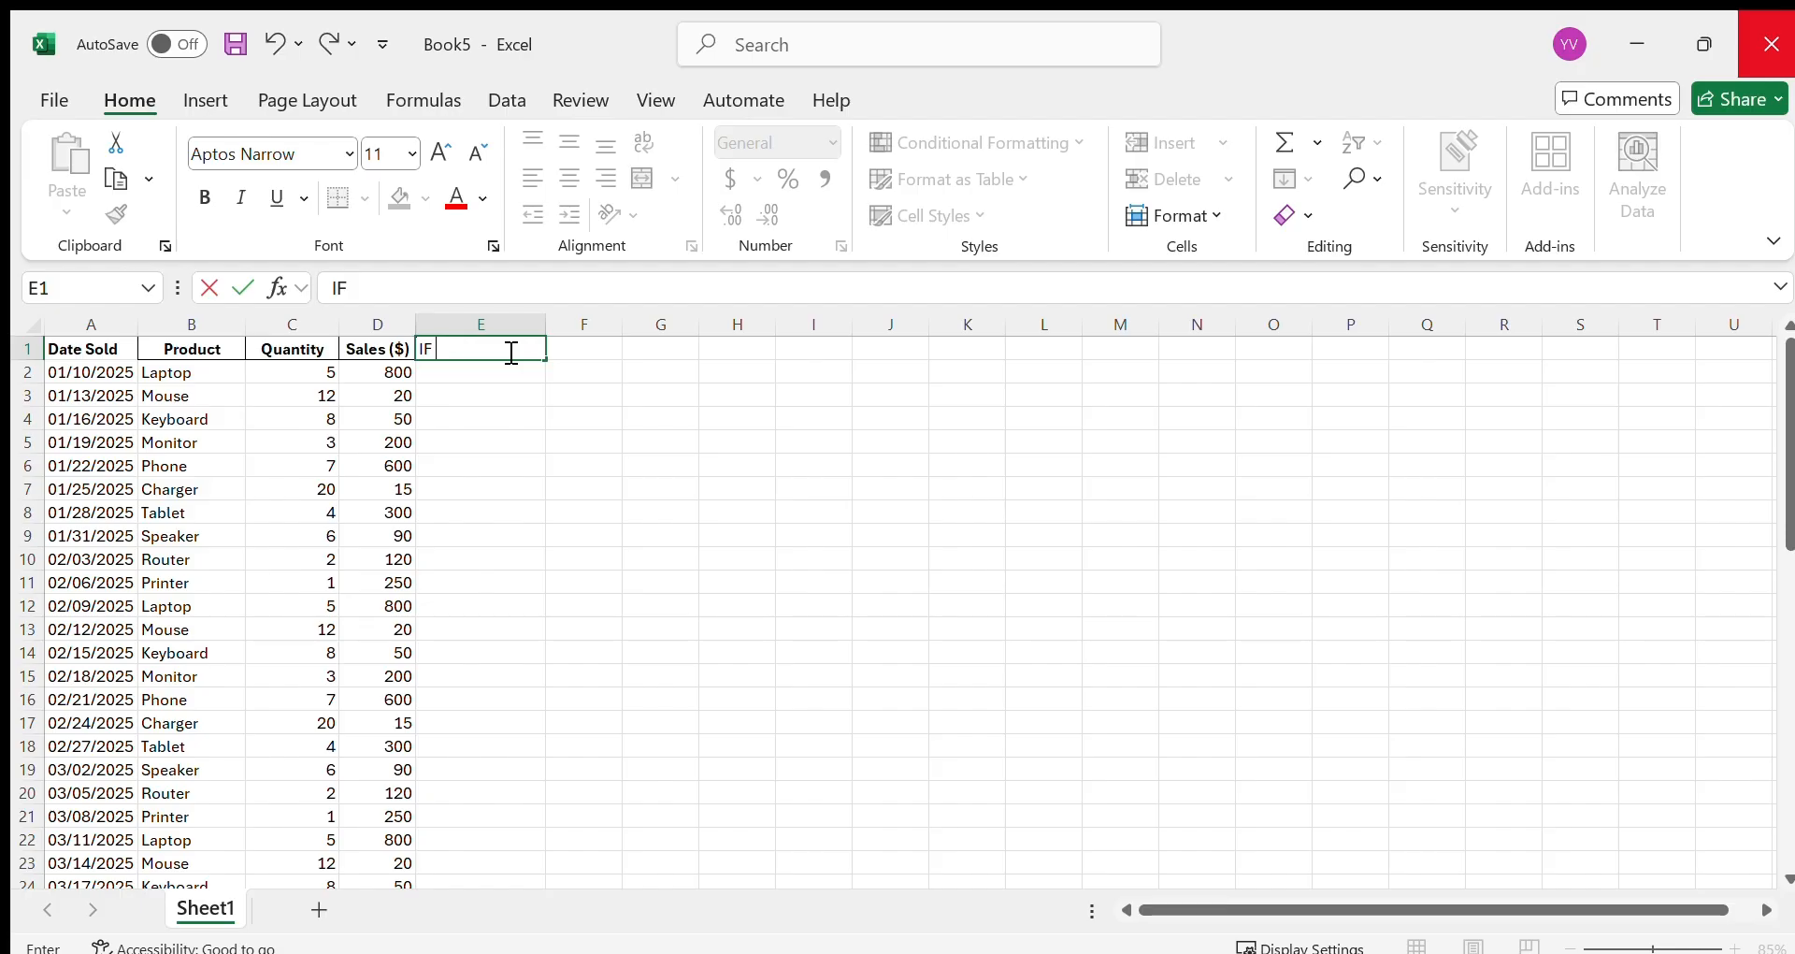
{"action": "type", "text": "Funicti"}
{"action": "type", "text": "ction"}
{"action": "left_click", "coordinate": [501, 373]}
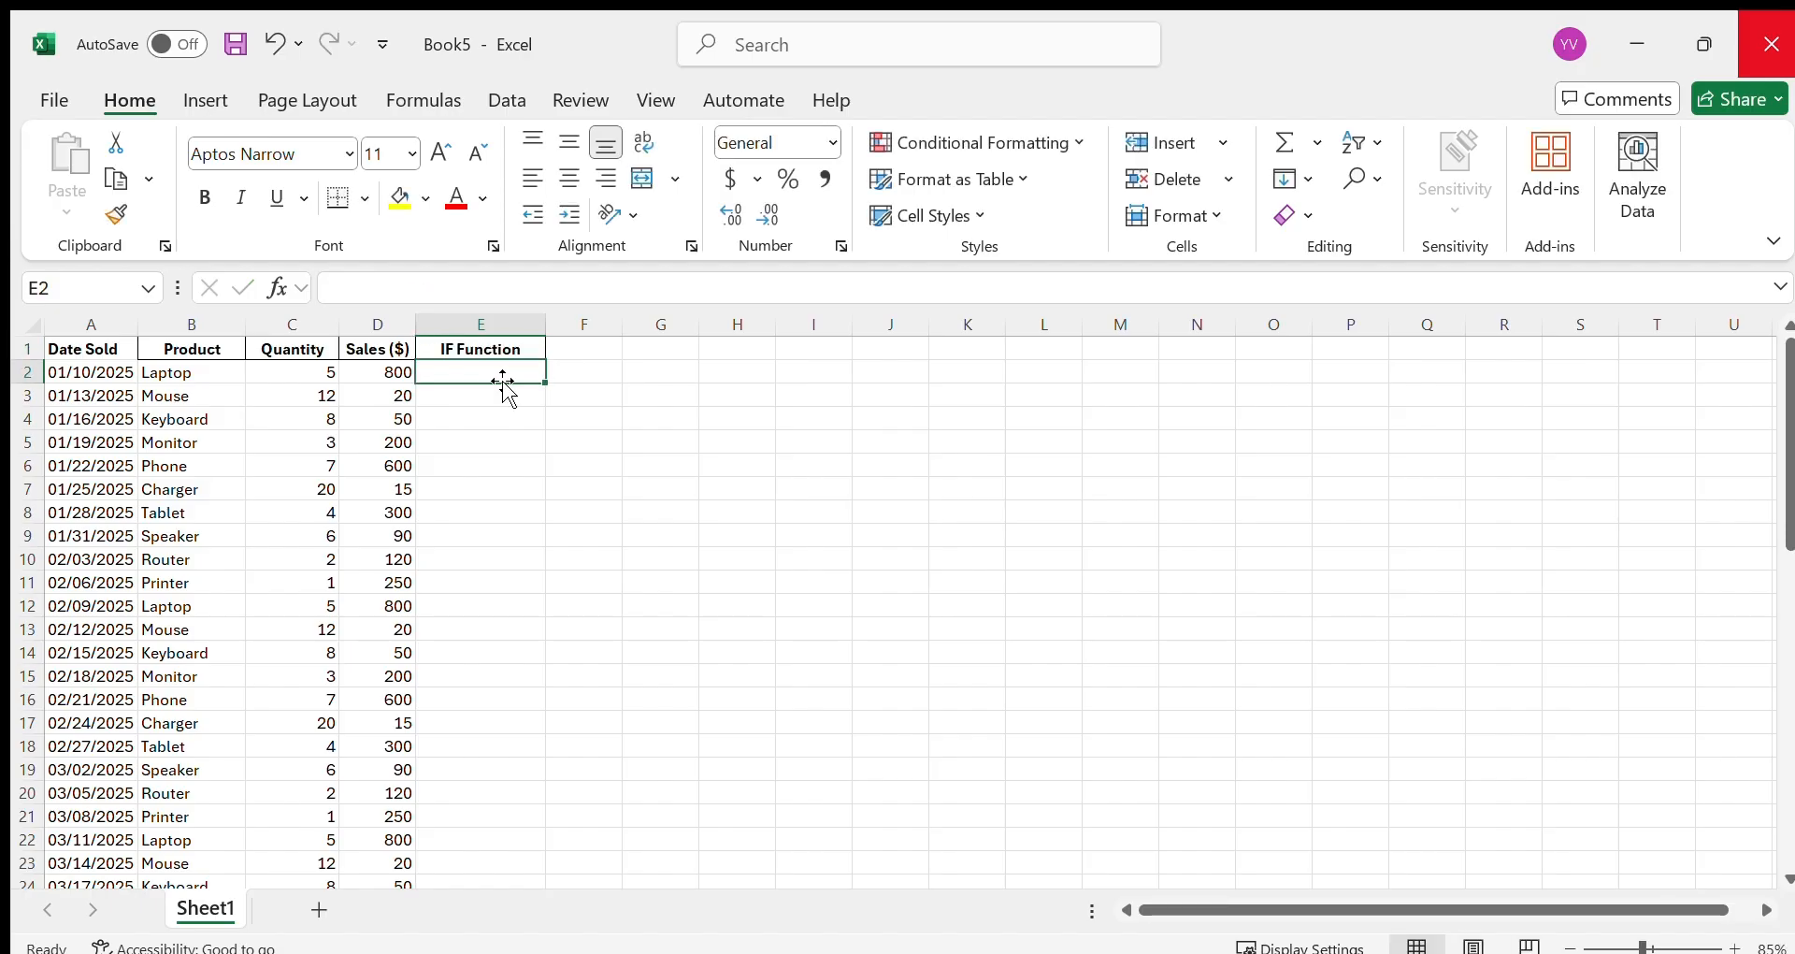
Step: Enter the formula =IF(D>50, "HIGH SALES","LOW SALES") in cell E2 to classify the sale
{"action": "type", "text": "="}
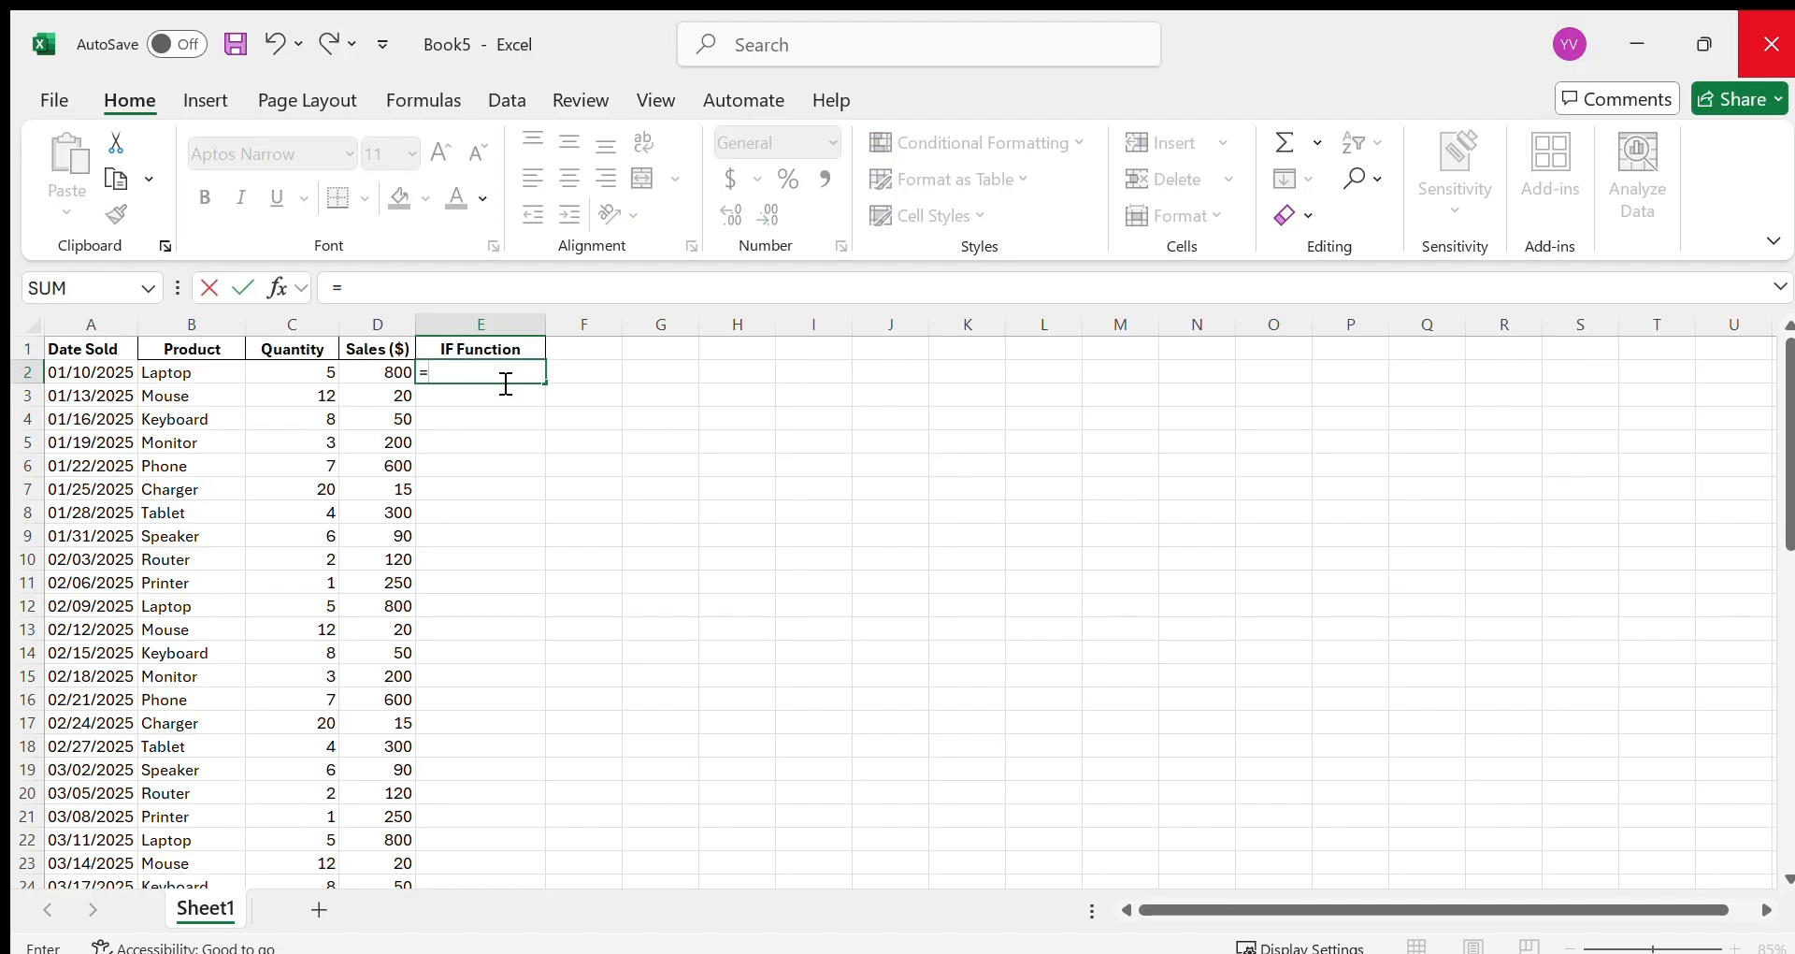
{"action": "type", "text": "IF(D>"}
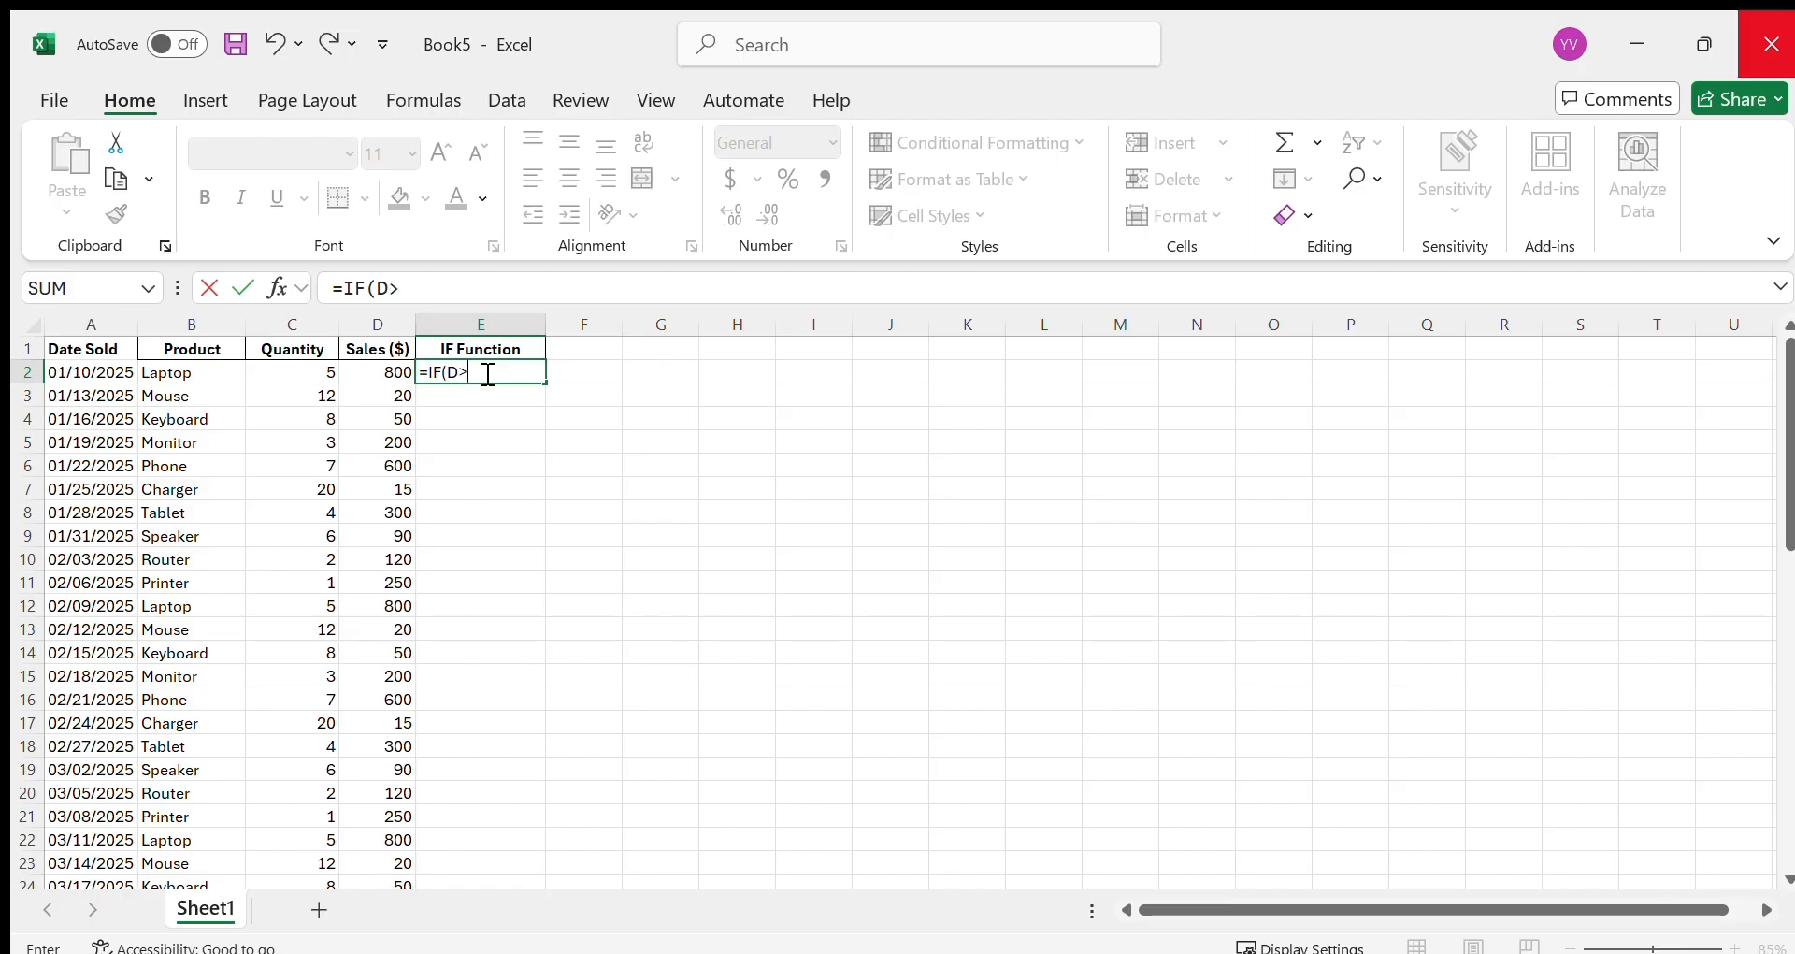
{"action": "type", "text": "0"}
{"action": "key", "text": "BackSpace"}
{"action": "key", "text": "BackSpace"}
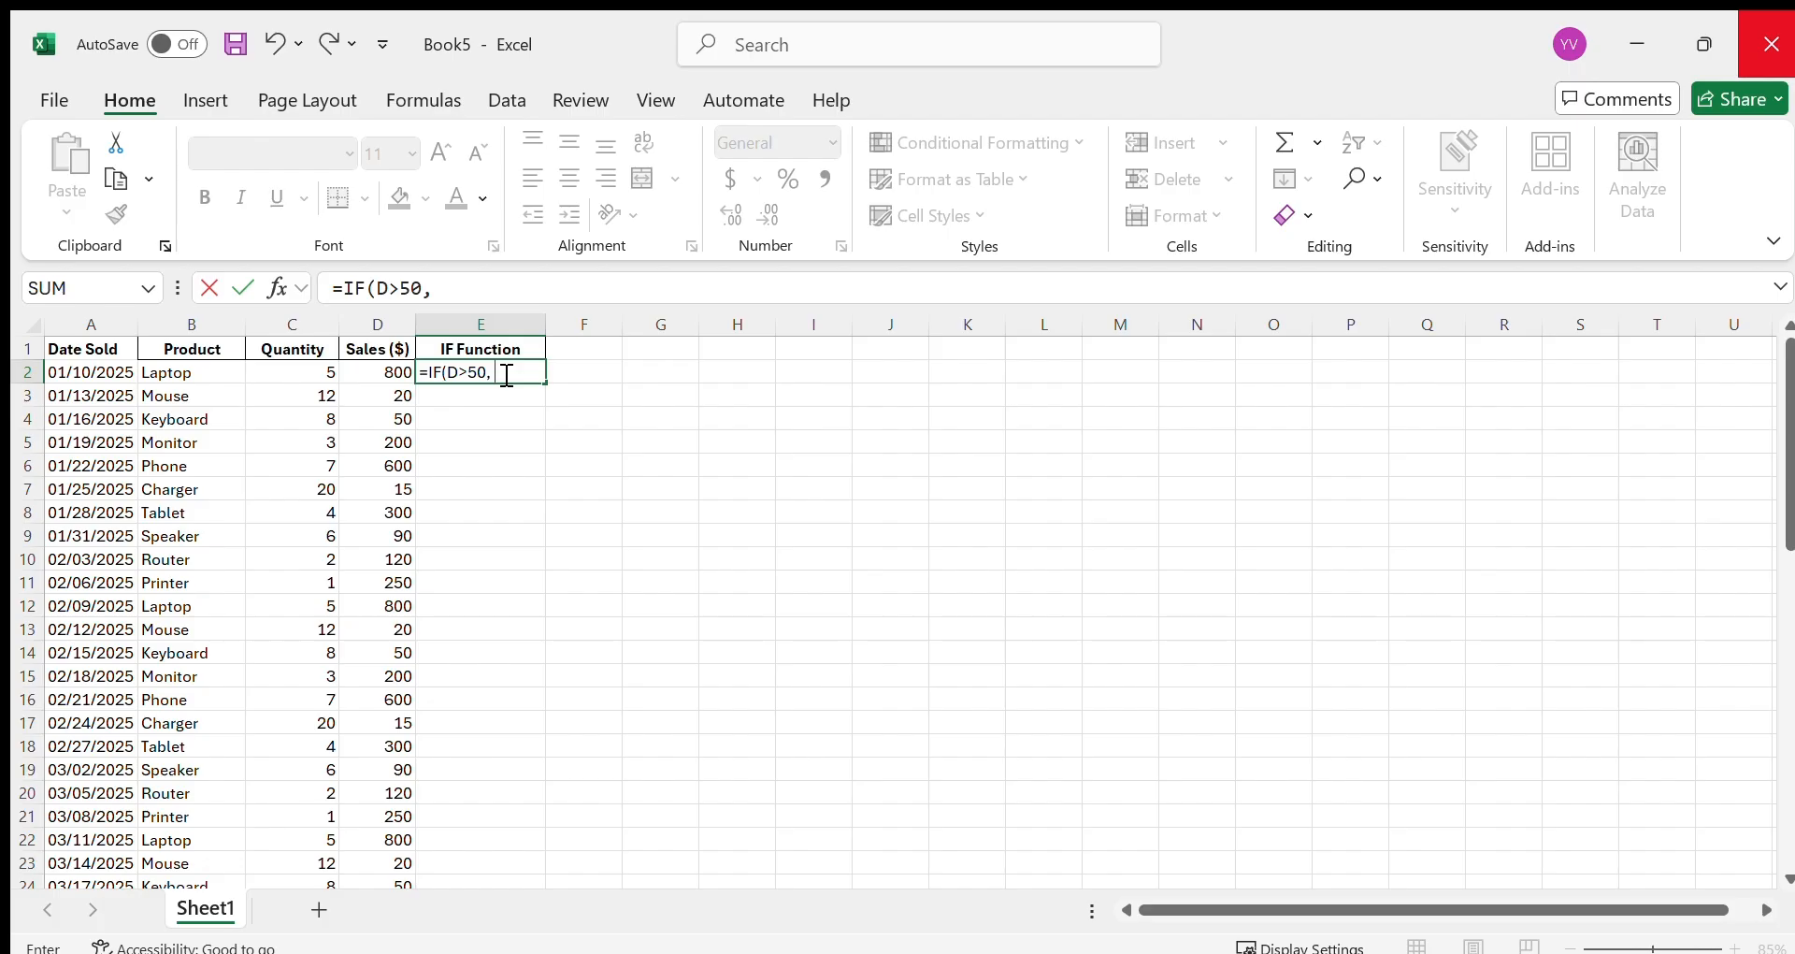
{"action": "type", "text": "IGH SALES\","}
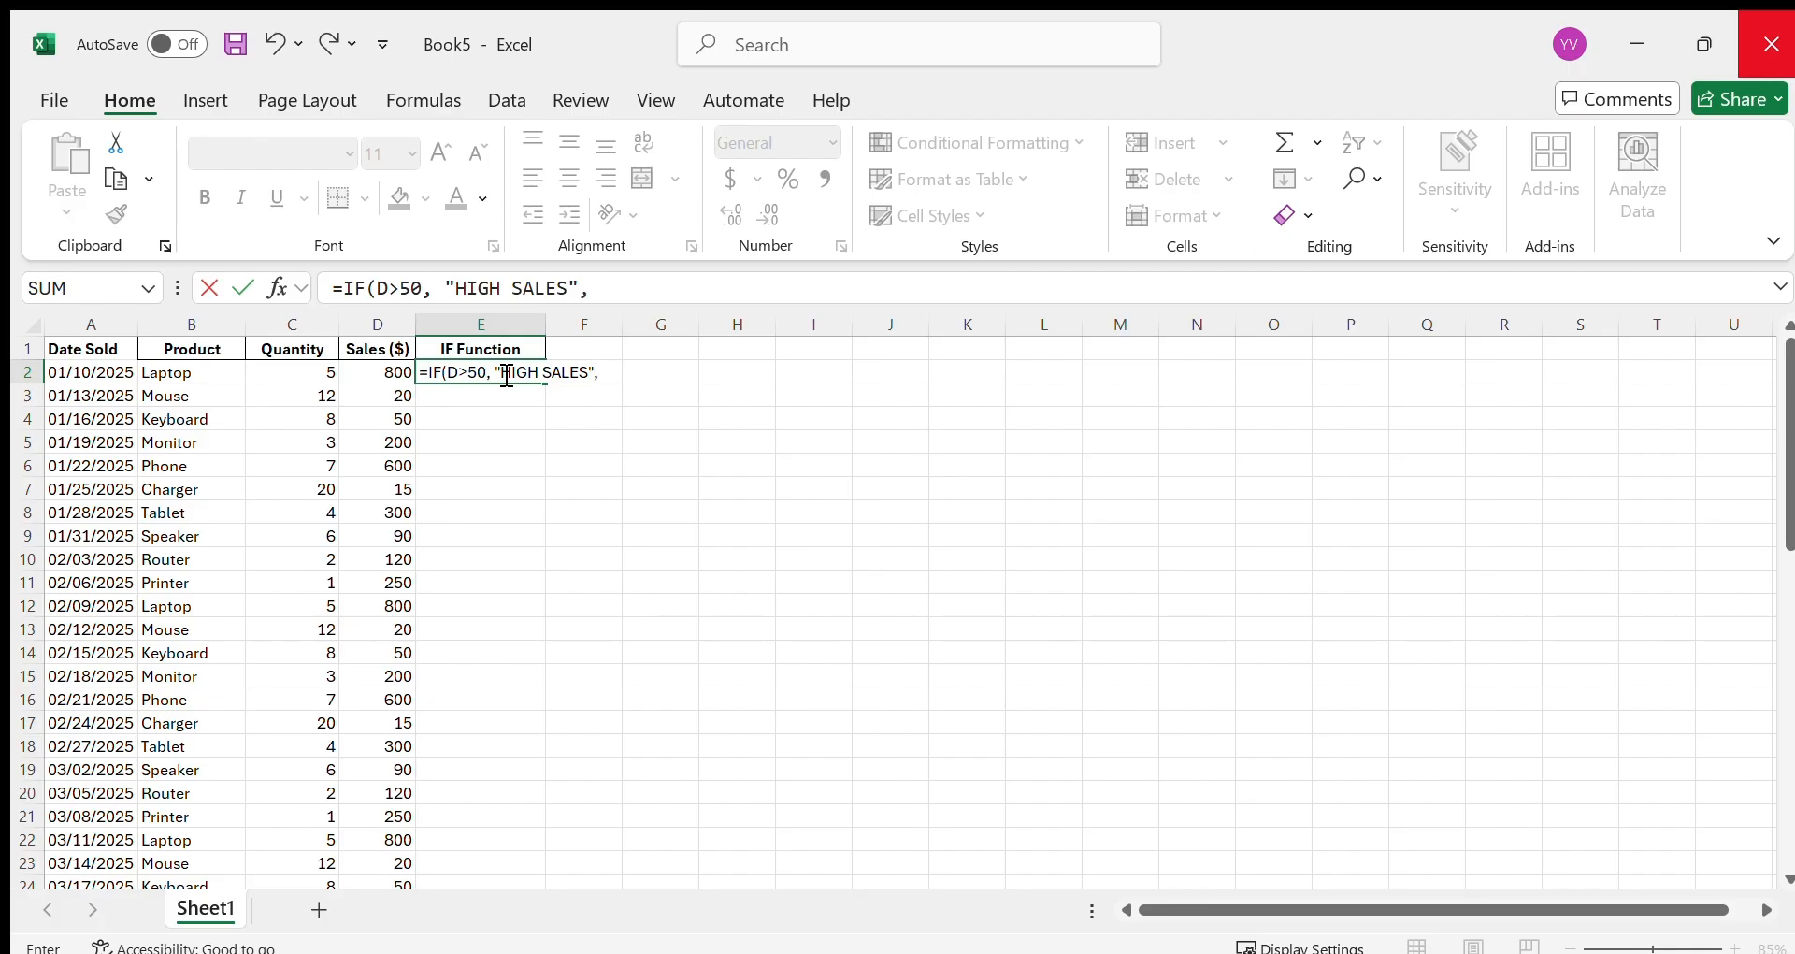
{"action": "type", "text": "\"LOW SAL"}
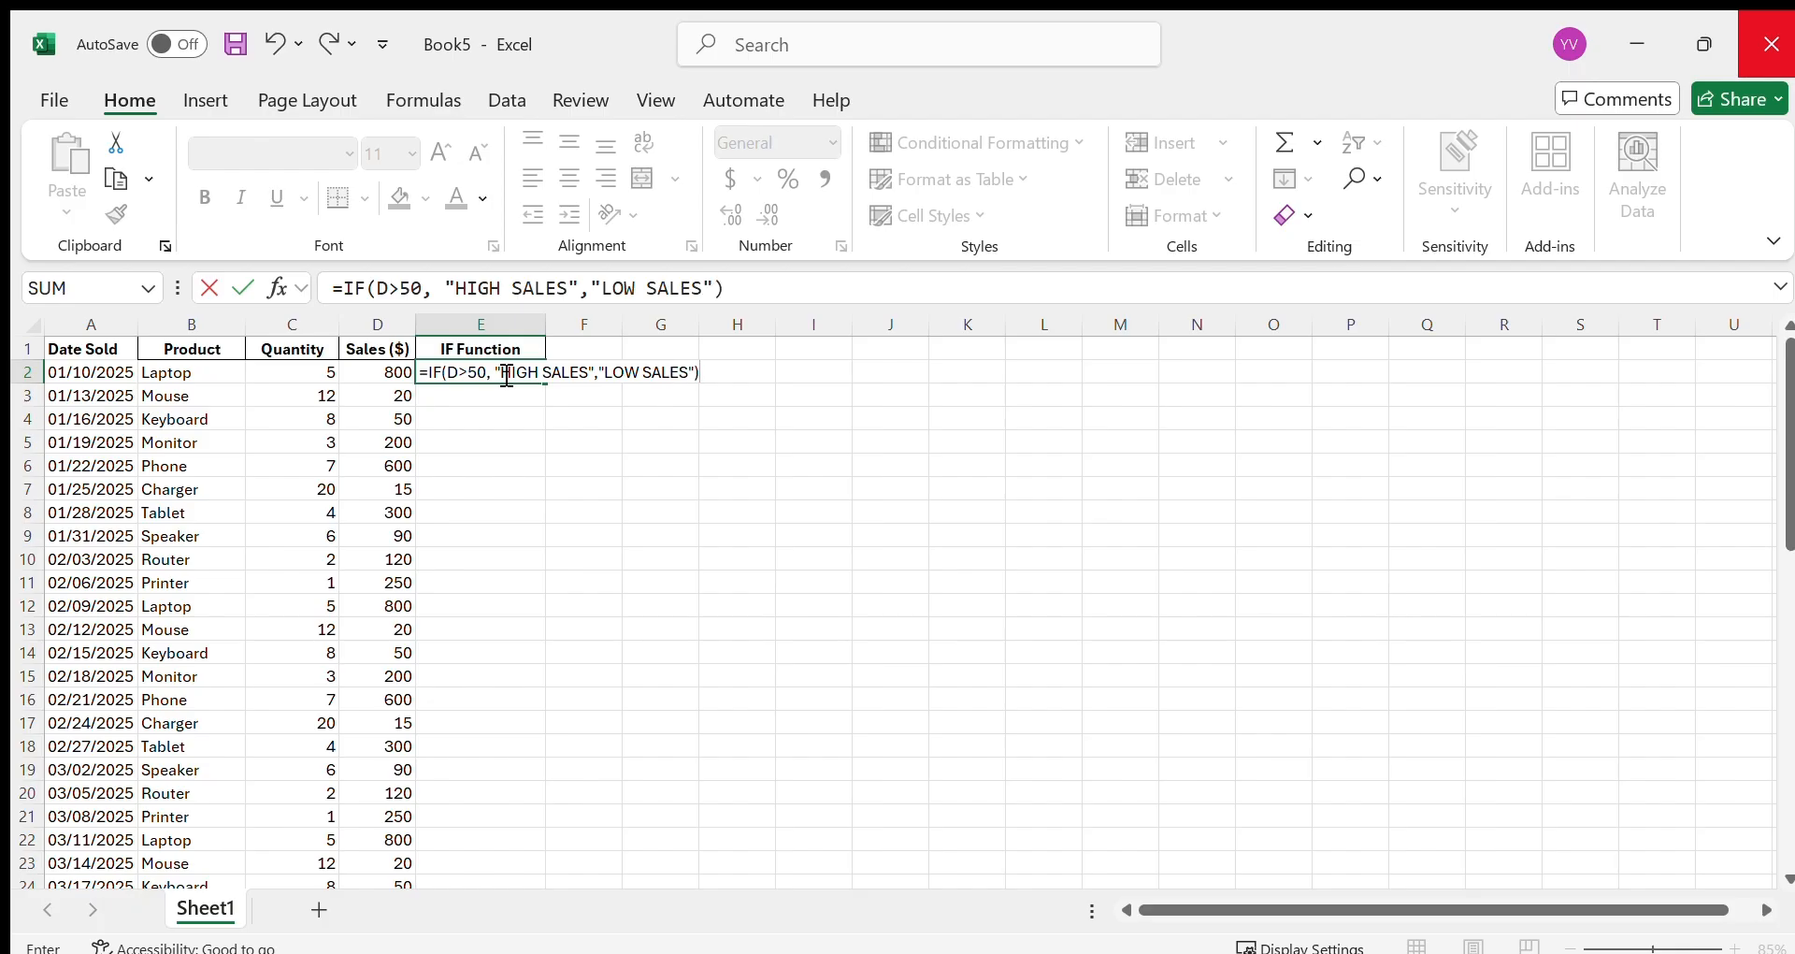
{"action": "type", "text": "ES\")"}
{"action": "key", "text": "ctrl+Return"}
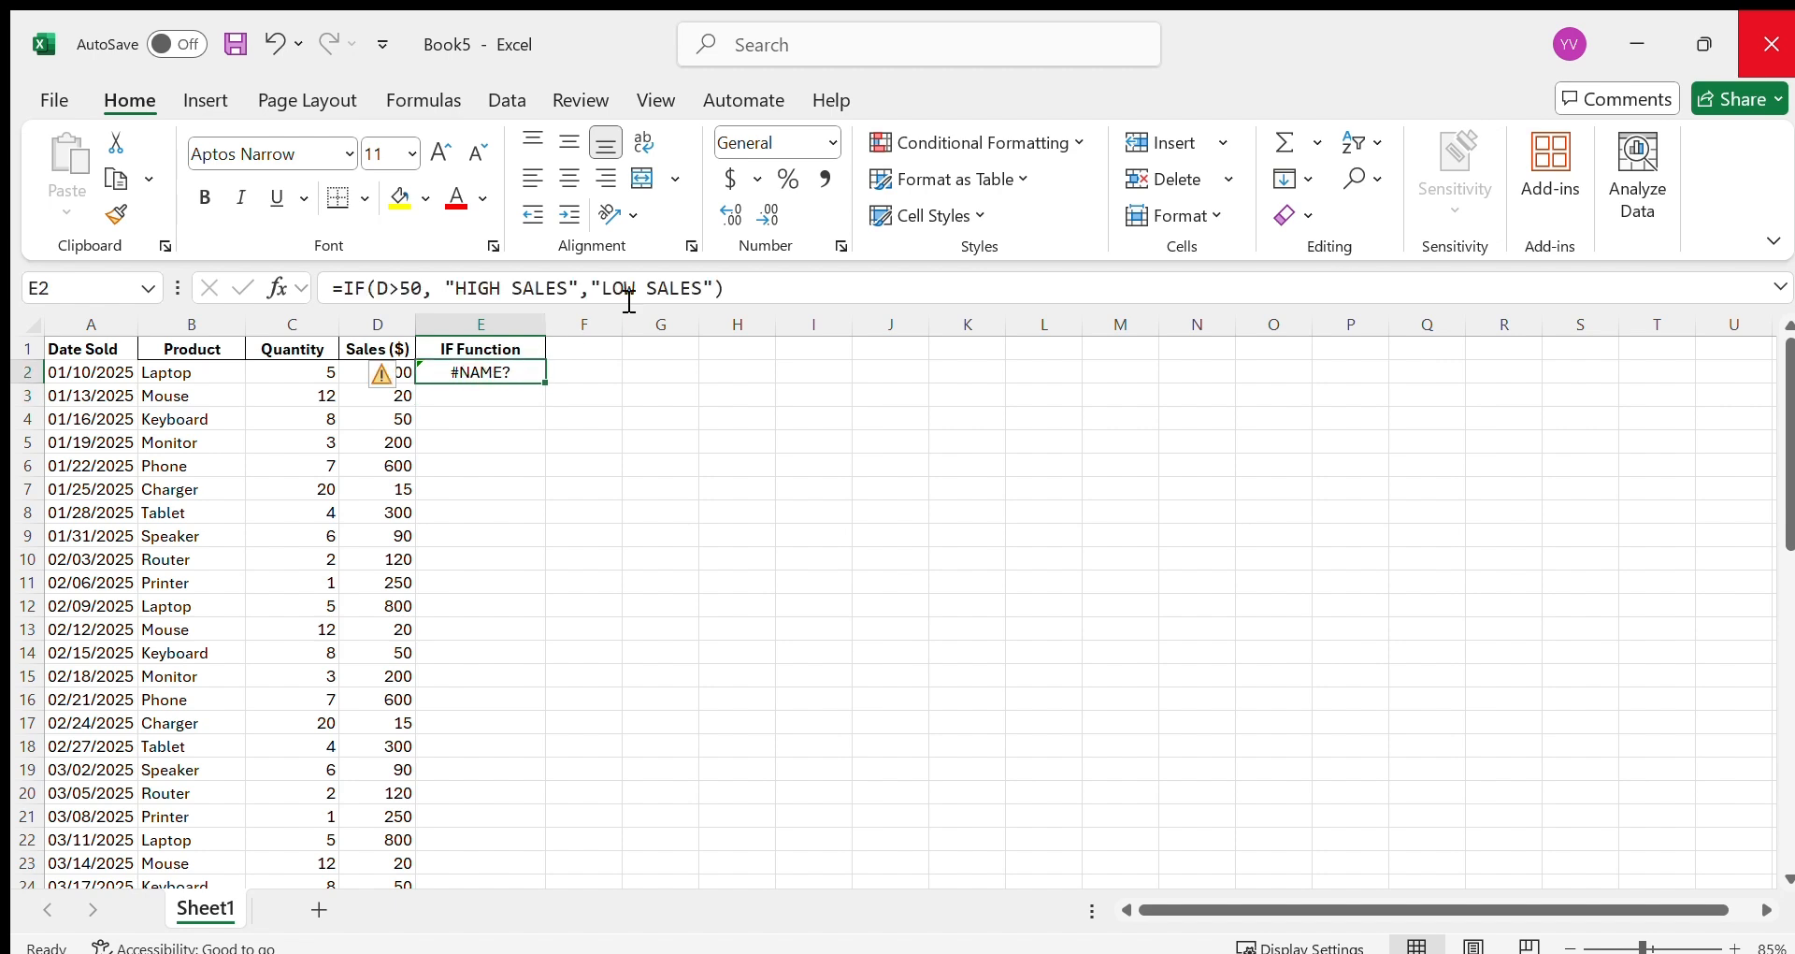
Step: Correct the cell reference in E2 so the formula reads =IF(D2>50, "HIGH SALES","LOW SALES")
{"action": "left_click", "coordinate": [675, 297]}
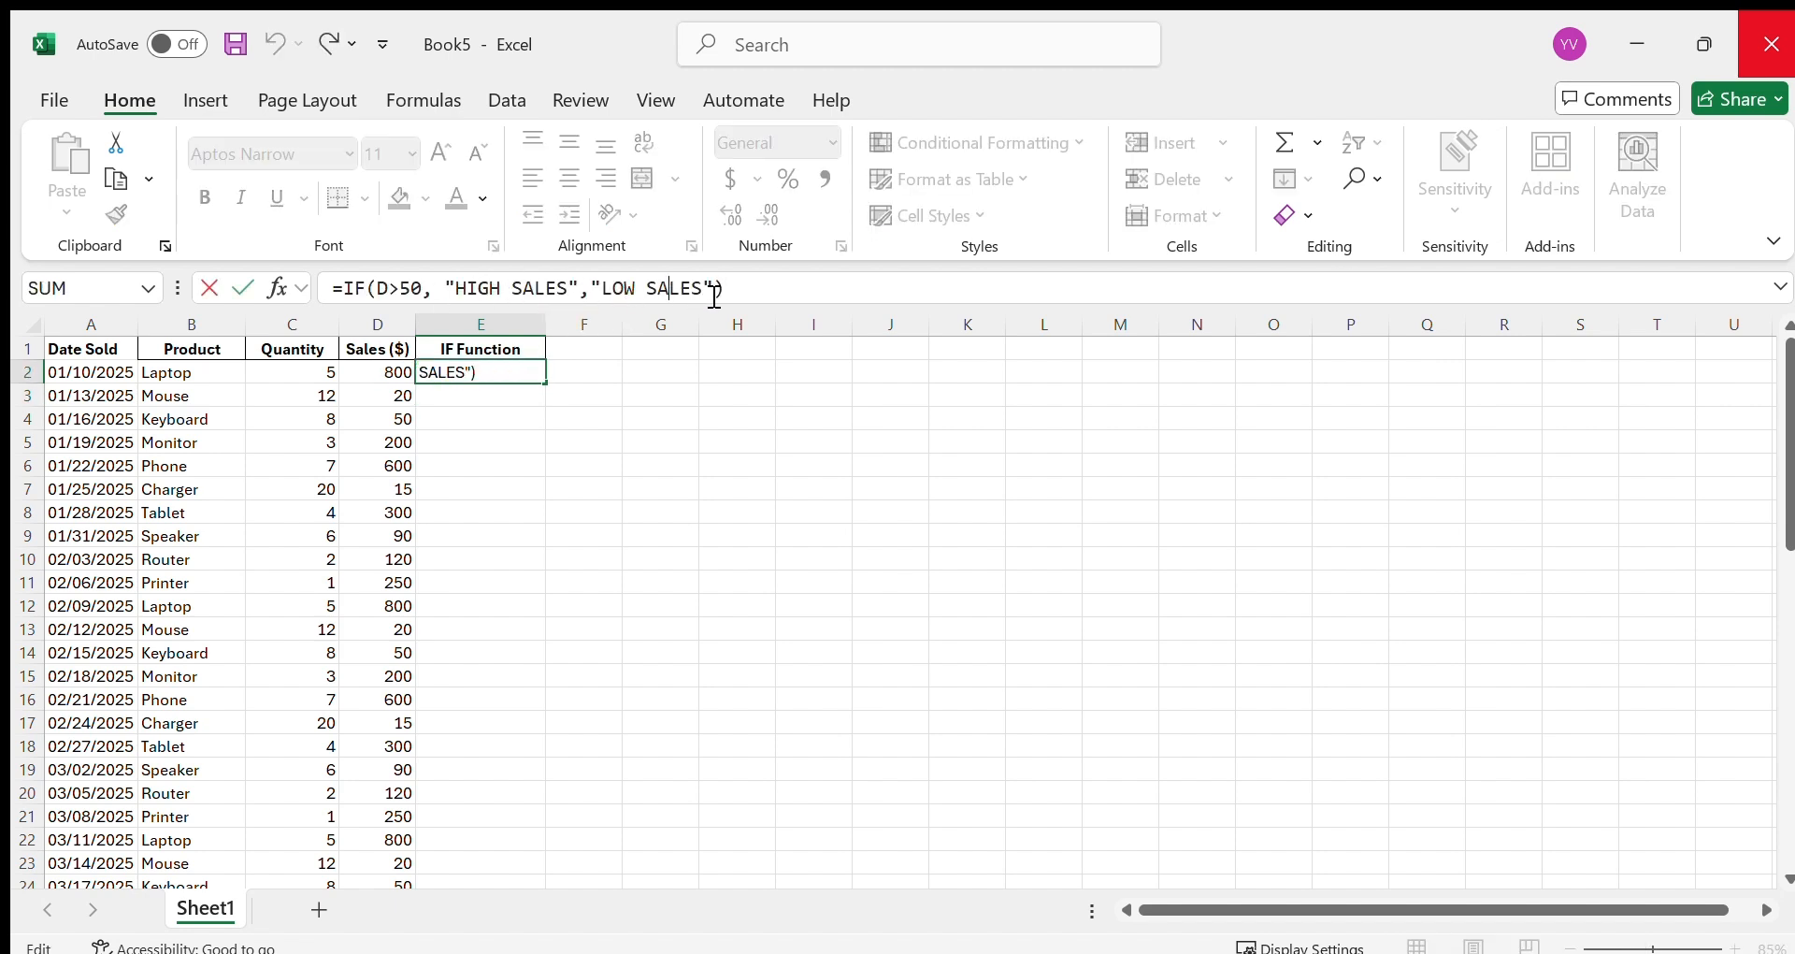
{"action": "left_click", "coordinate": [389, 297]}
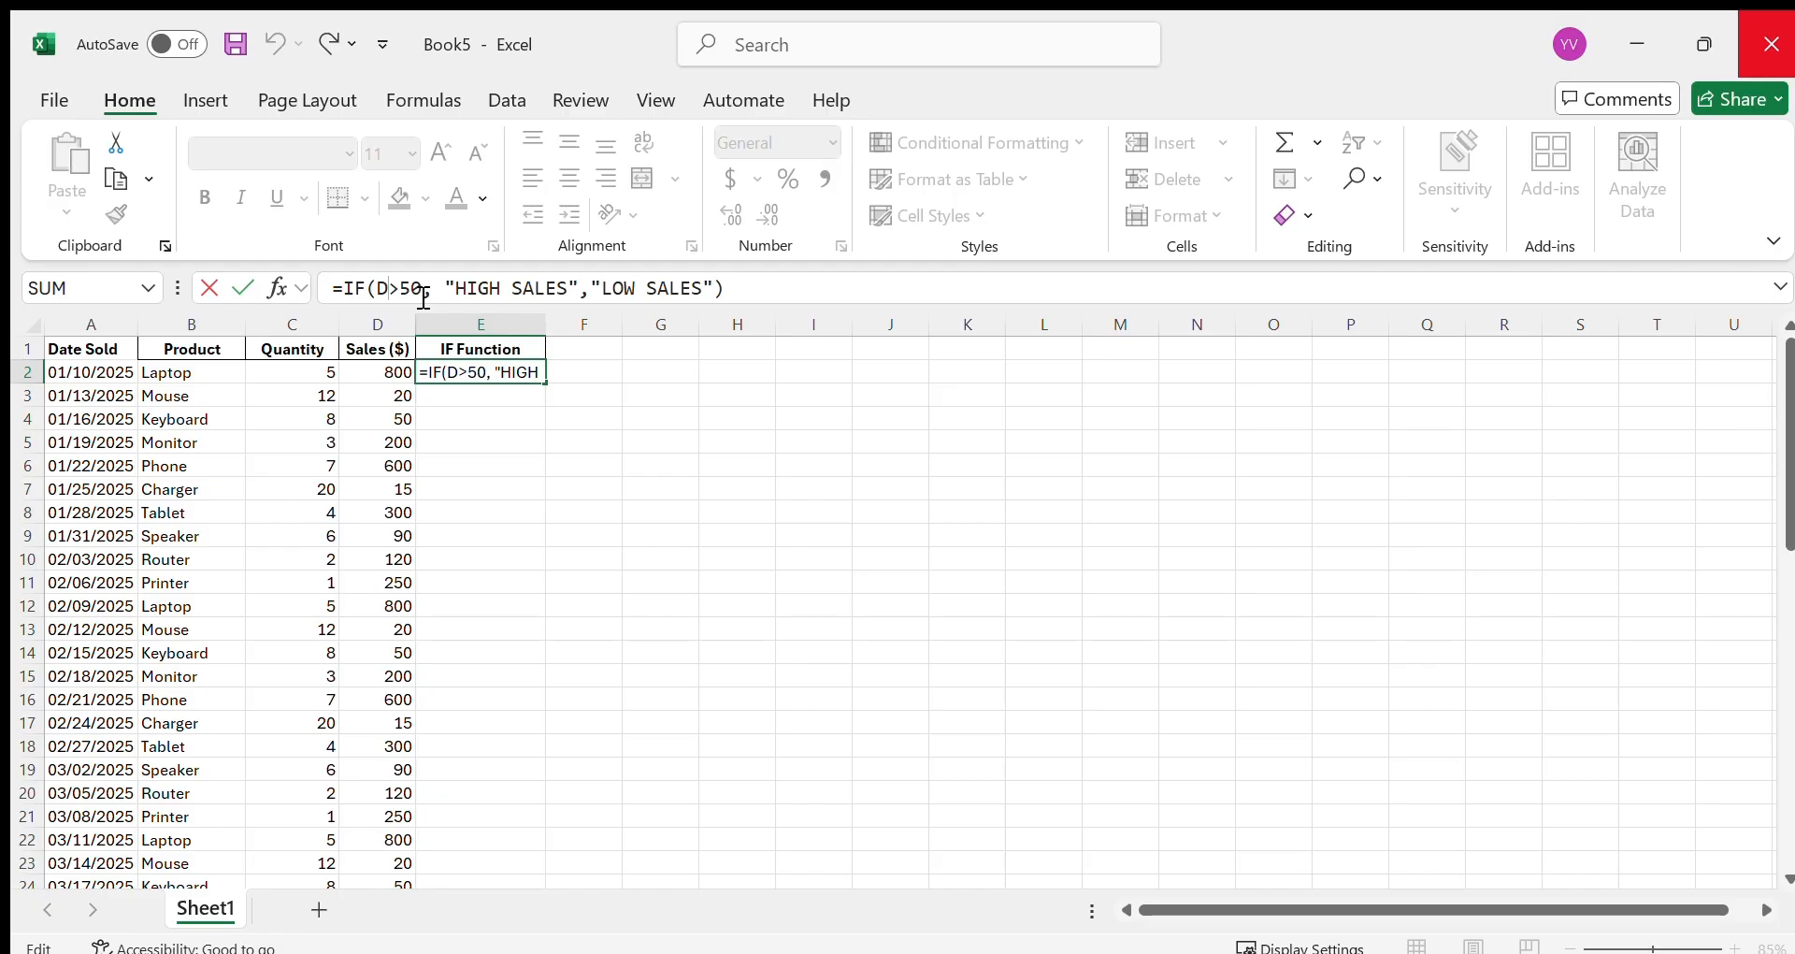
{"action": "left_click", "coordinate": [391, 374]}
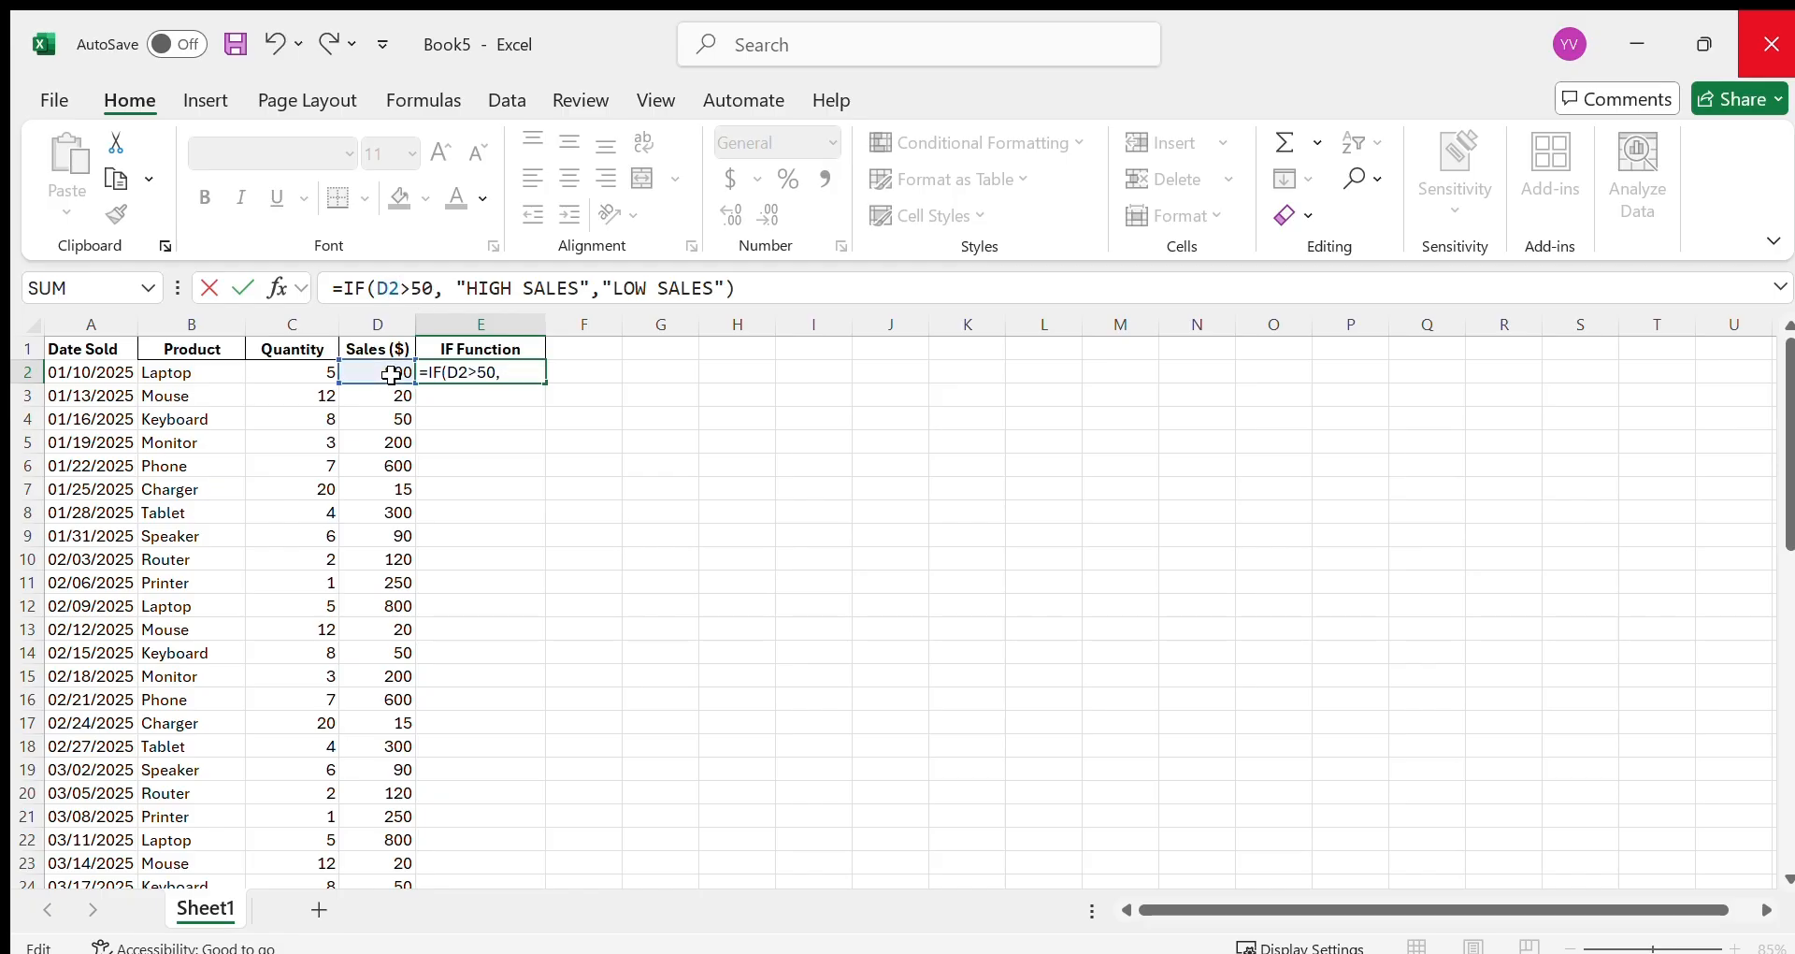
{"action": "key", "text": "Return"}
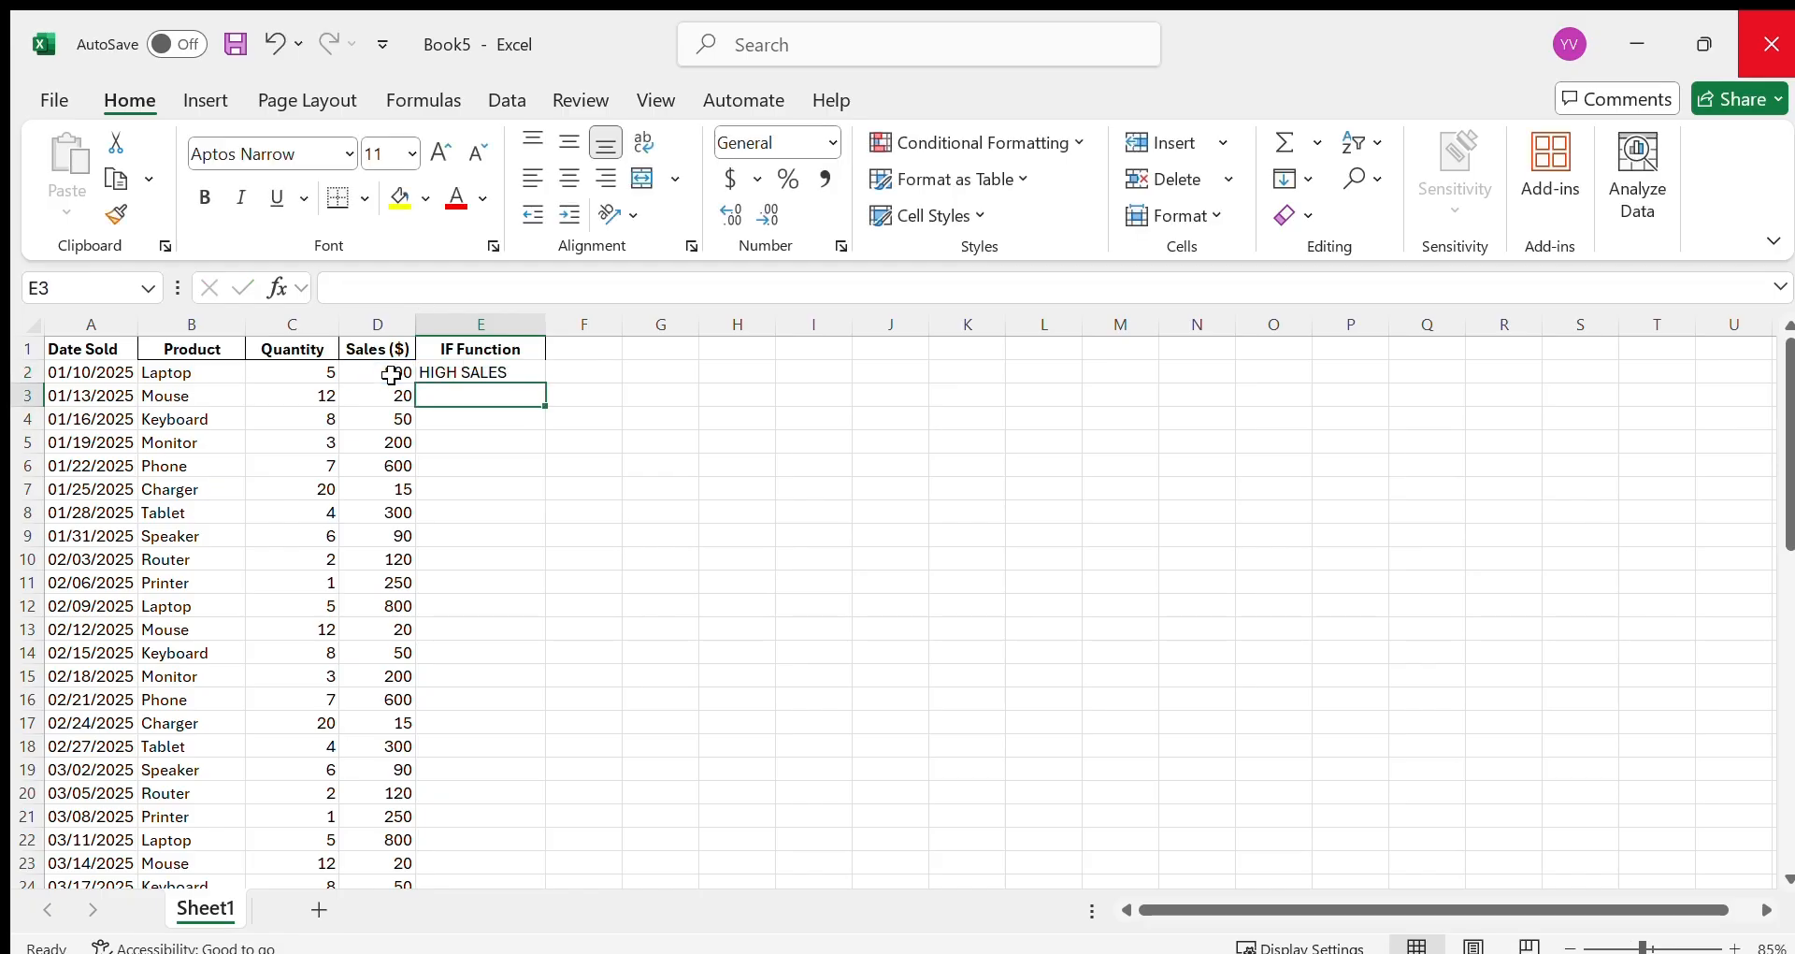
Step: Fill the IF formula from E2 down to E51 to label every product sale
{"action": "left_click", "coordinate": [476, 372]}
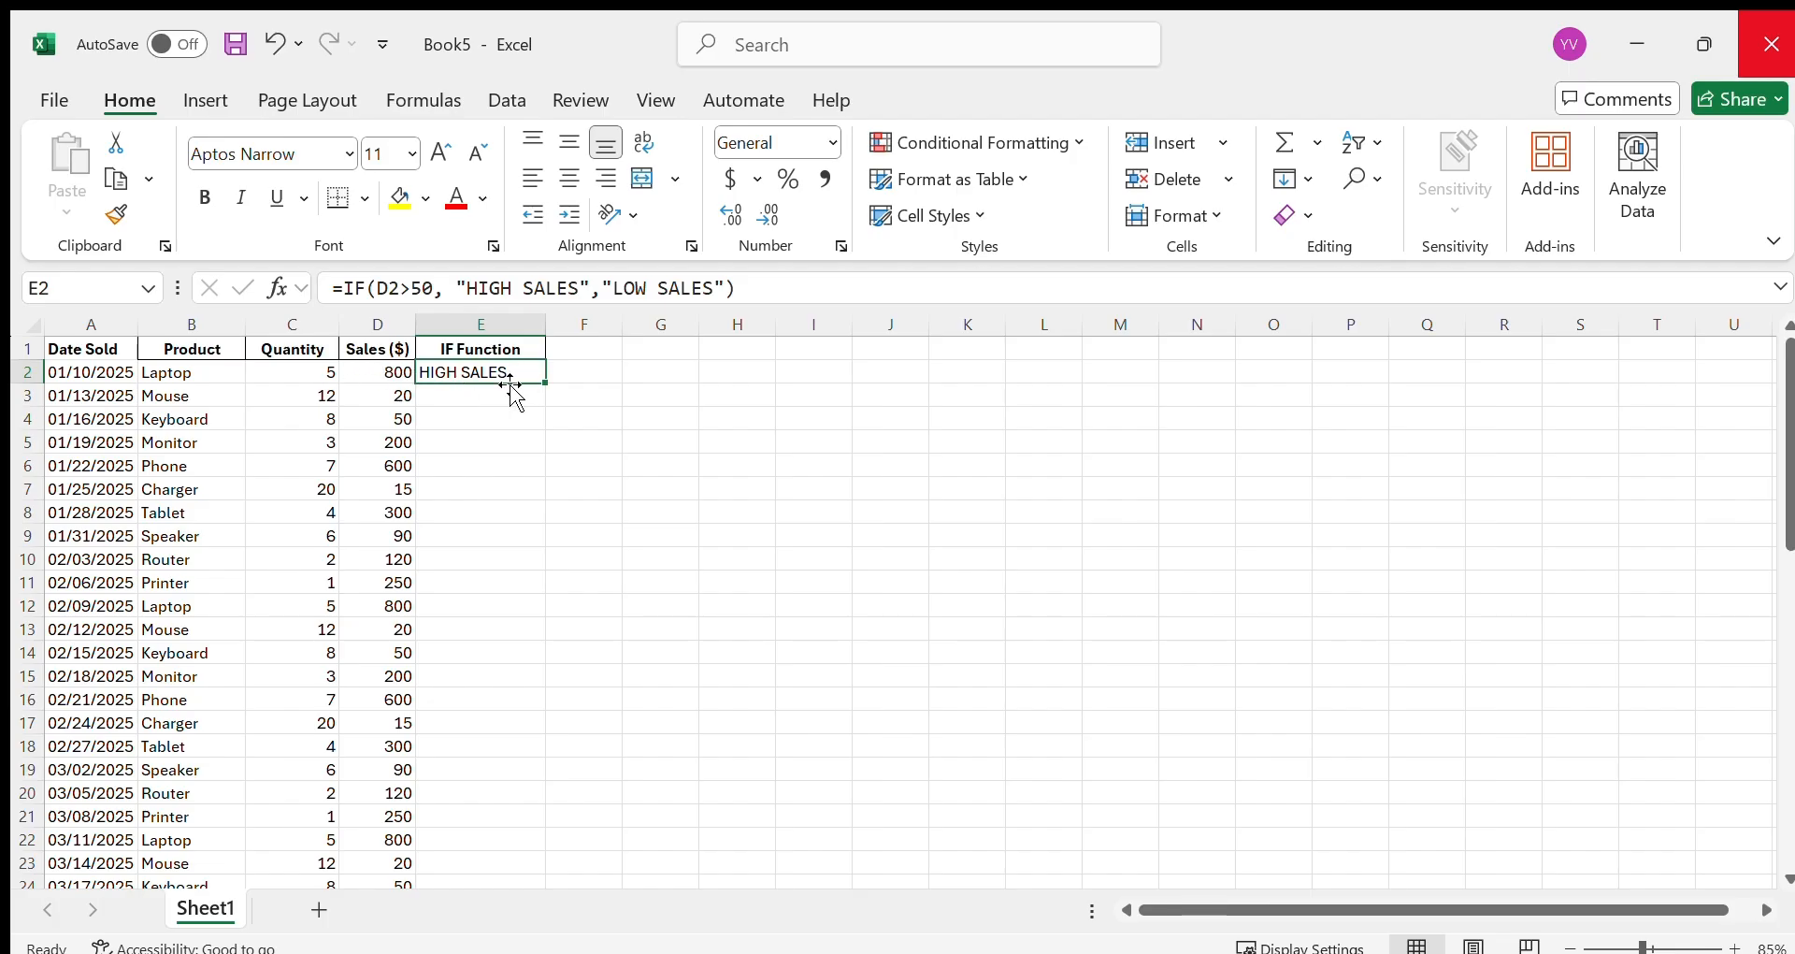
{"action": "left_click_drag", "start_coordinate": [545, 380], "coordinate": [501, 819]}
{"action": "scroll", "coordinate": [514, 643], "scroll_direction": "up", "scroll_amount": 10}
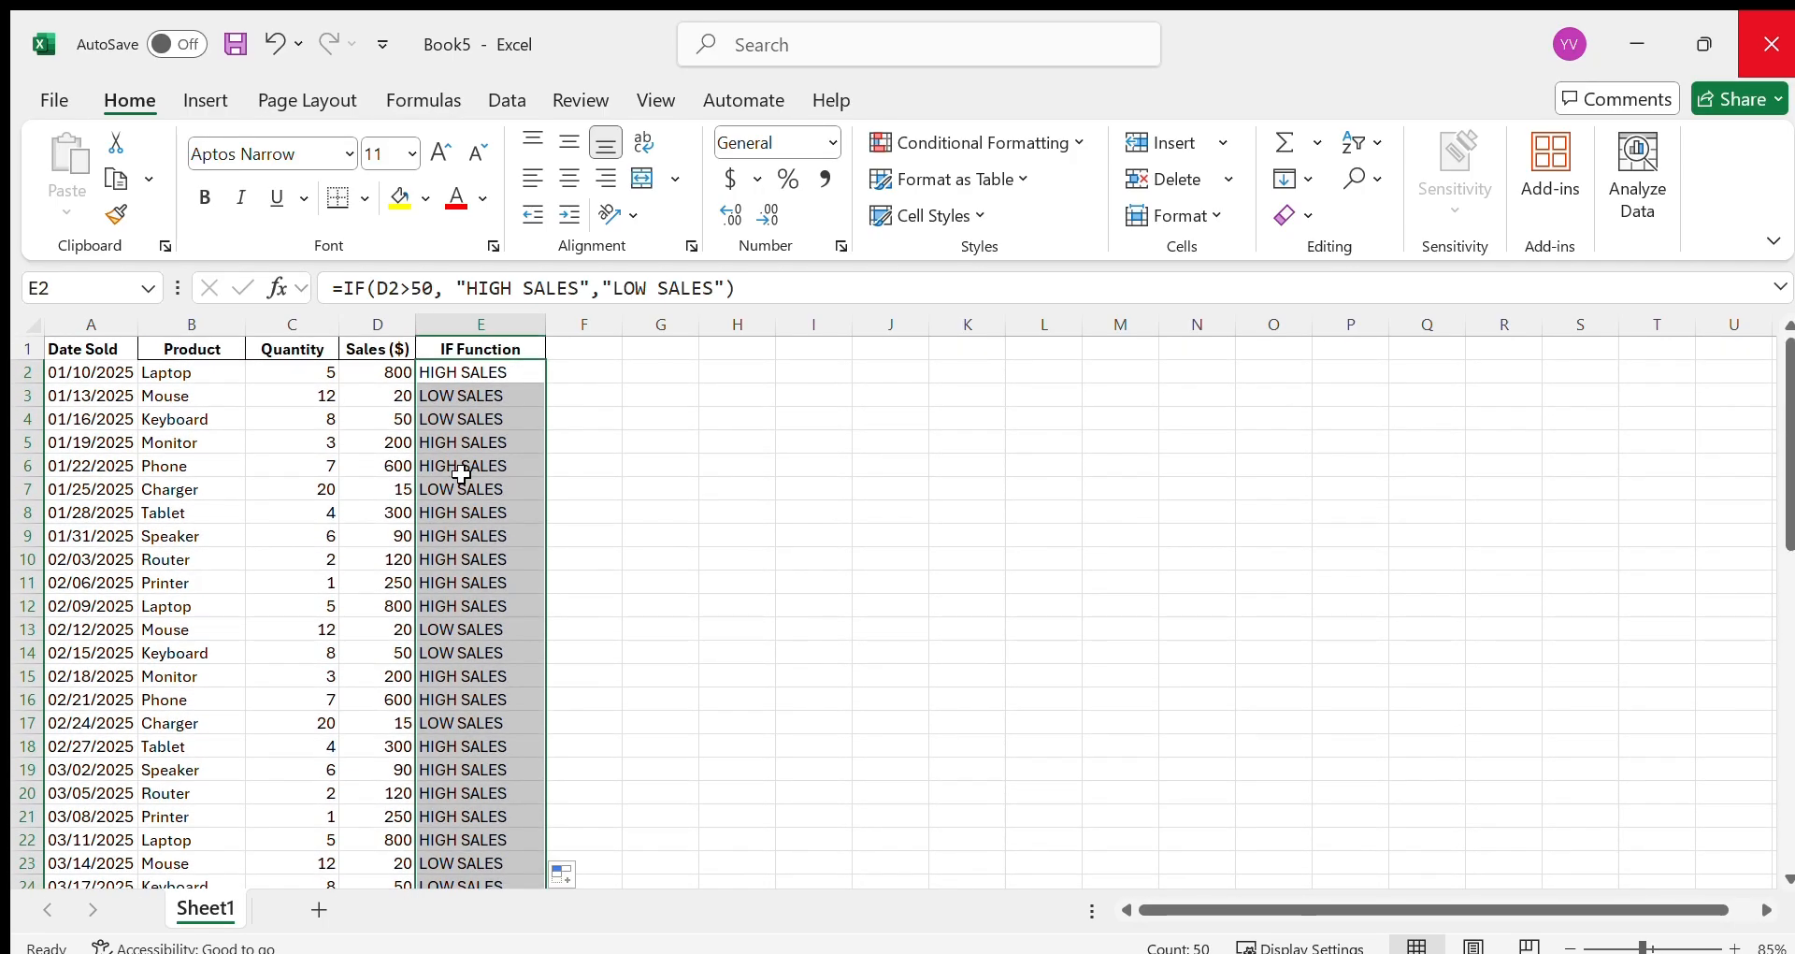
Step: Set the sales threshold in E5's IF formula to 200
{"action": "left_click", "coordinate": [464, 444]}
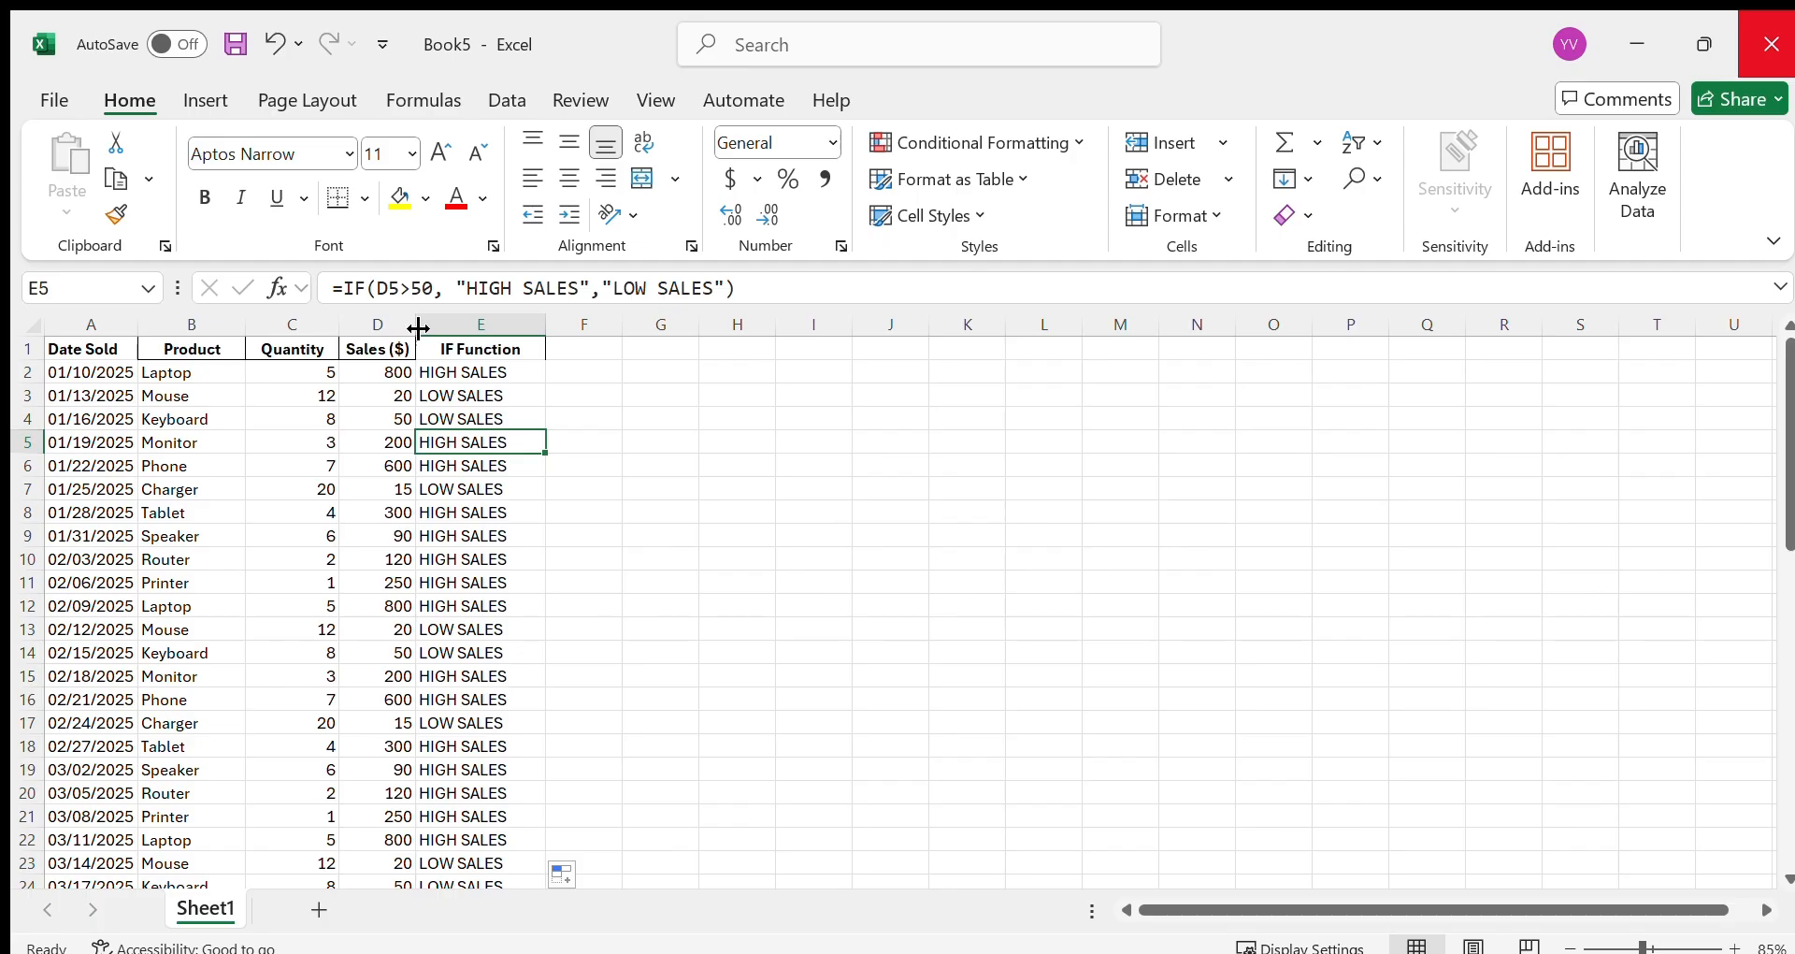
{"action": "left_click", "coordinate": [430, 297]}
{"action": "key", "text": "BackSpace"}
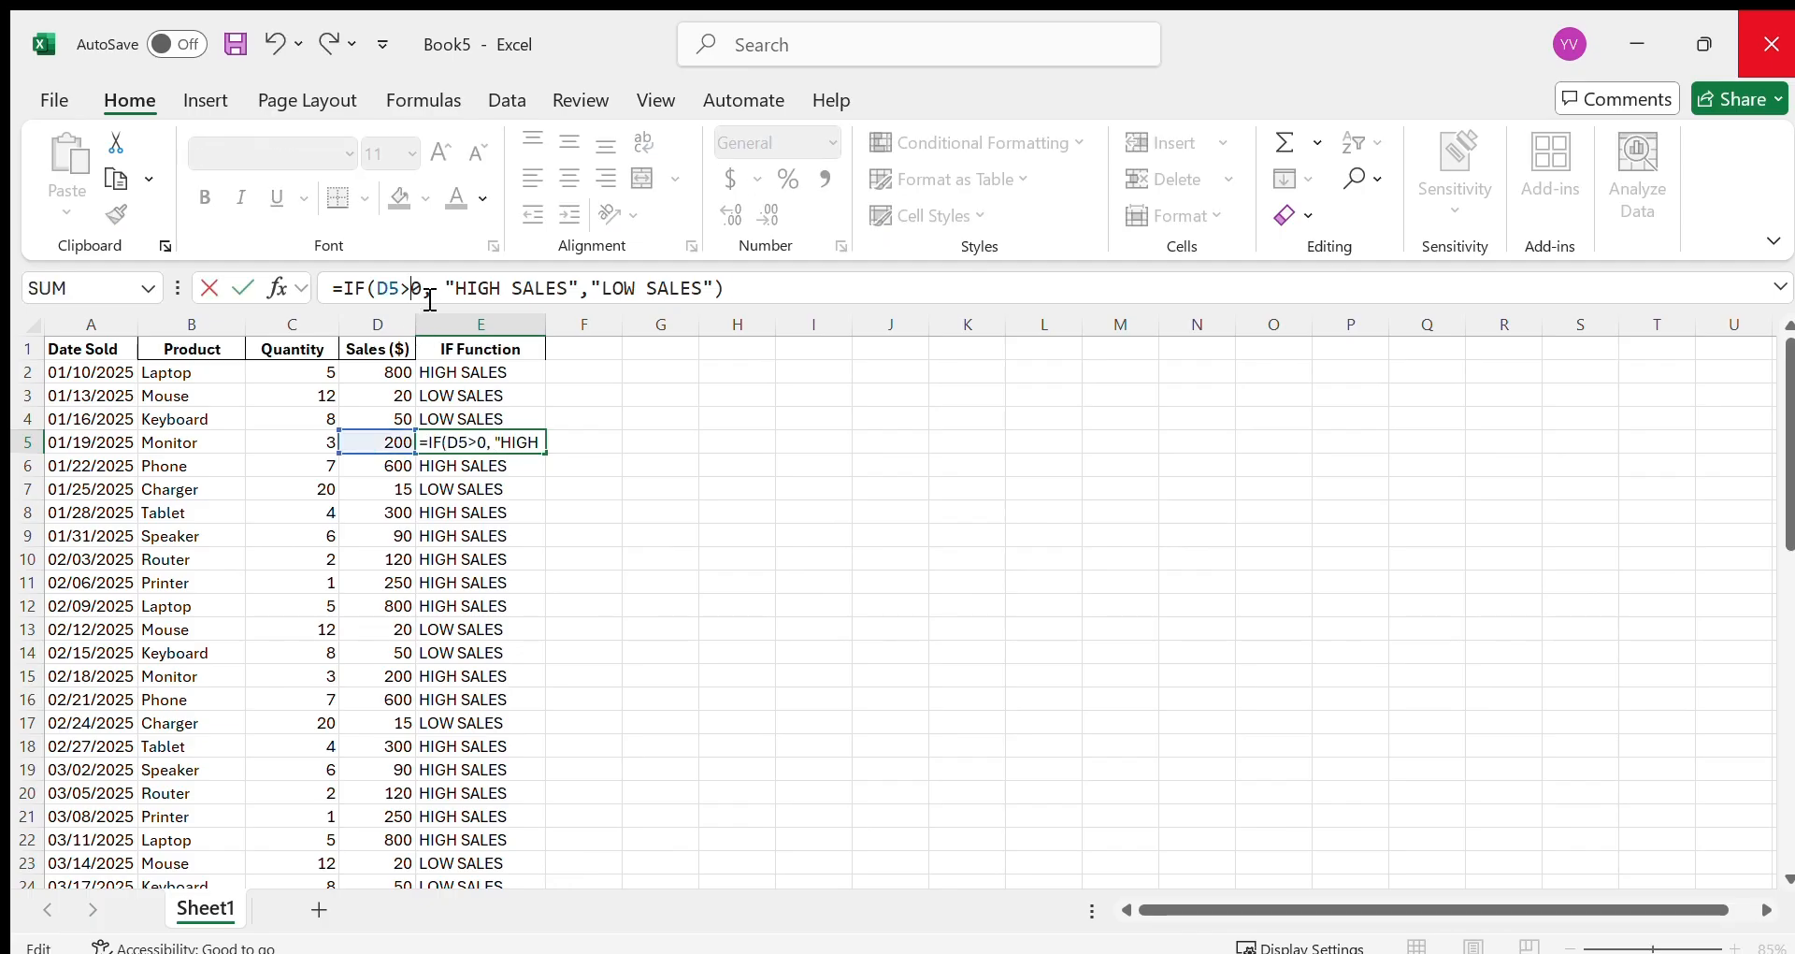
{"action": "type", "text": "1"}
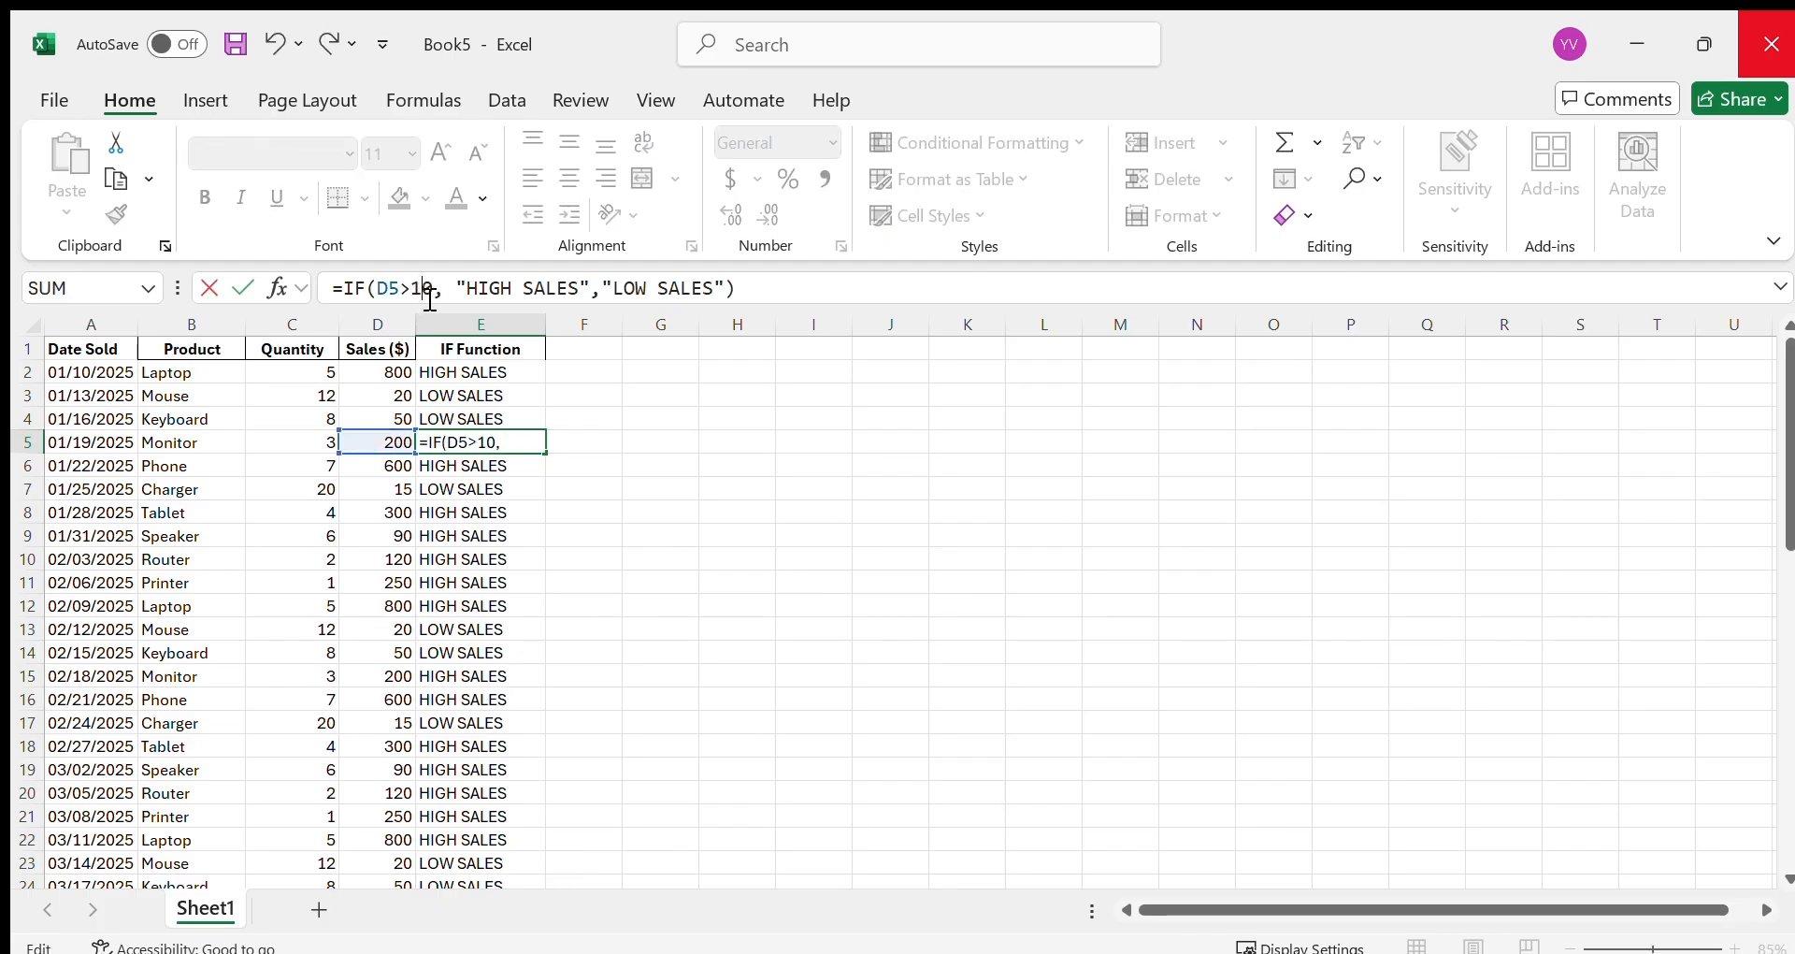
{"action": "key", "text": "BackSpace"}
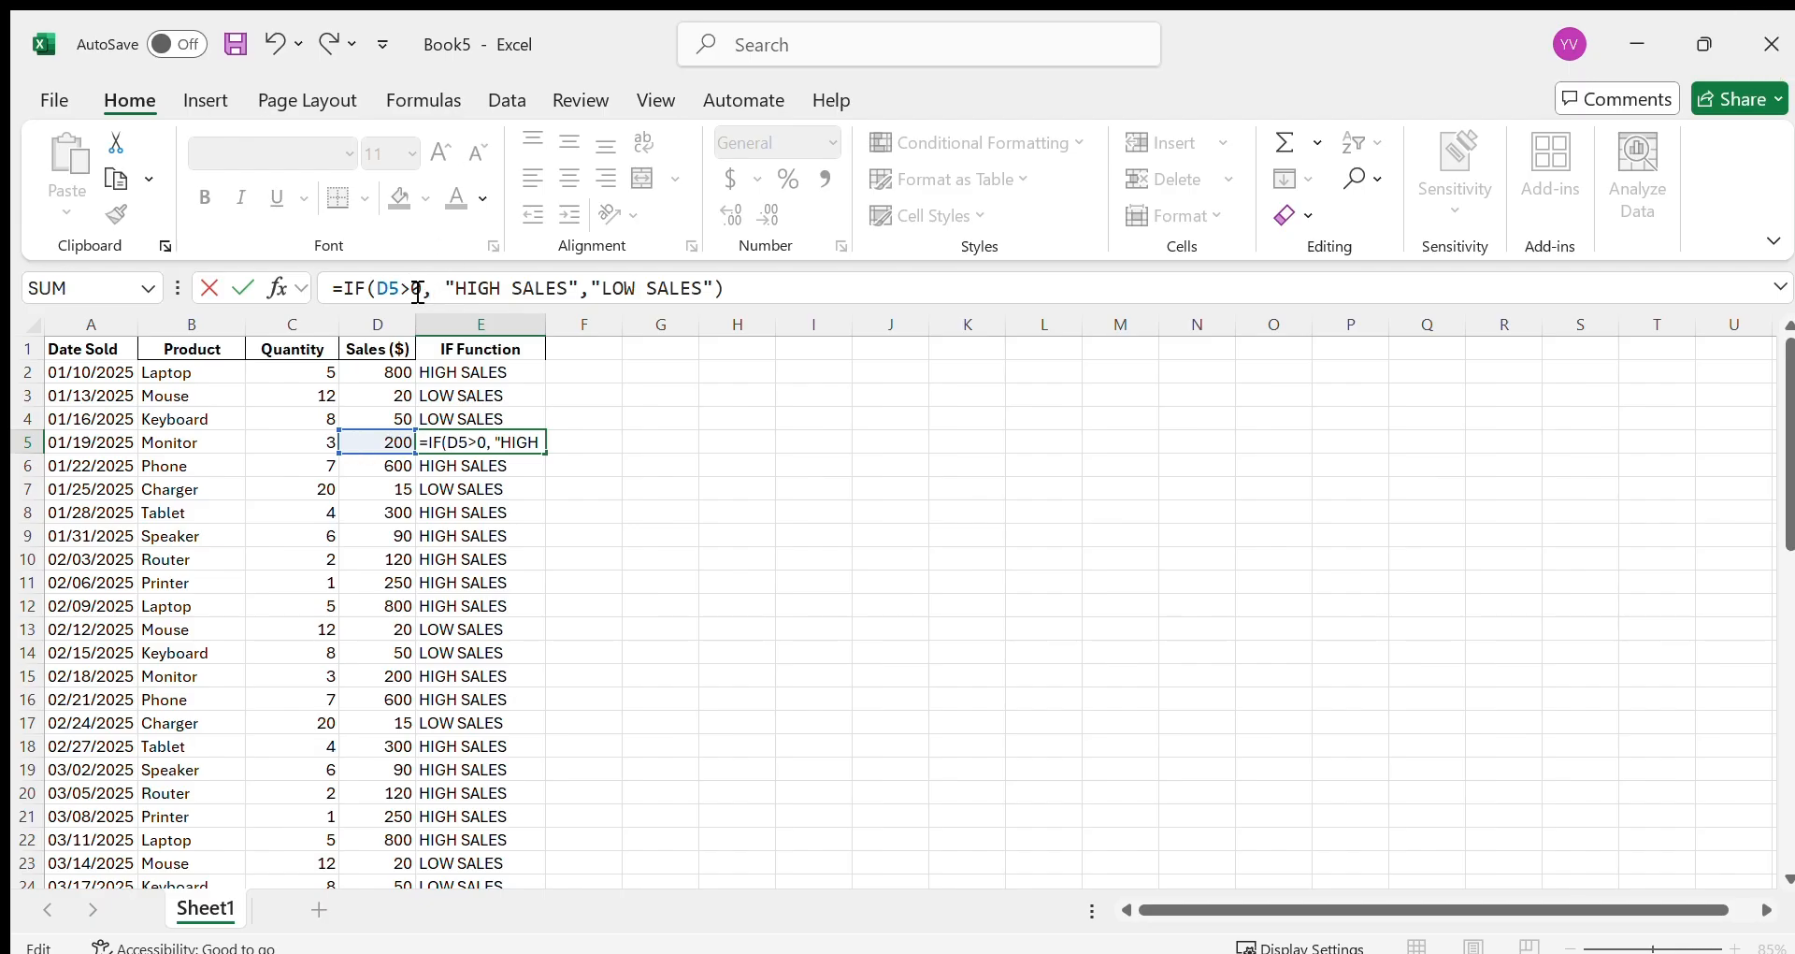
{"action": "type", "text": "20"}
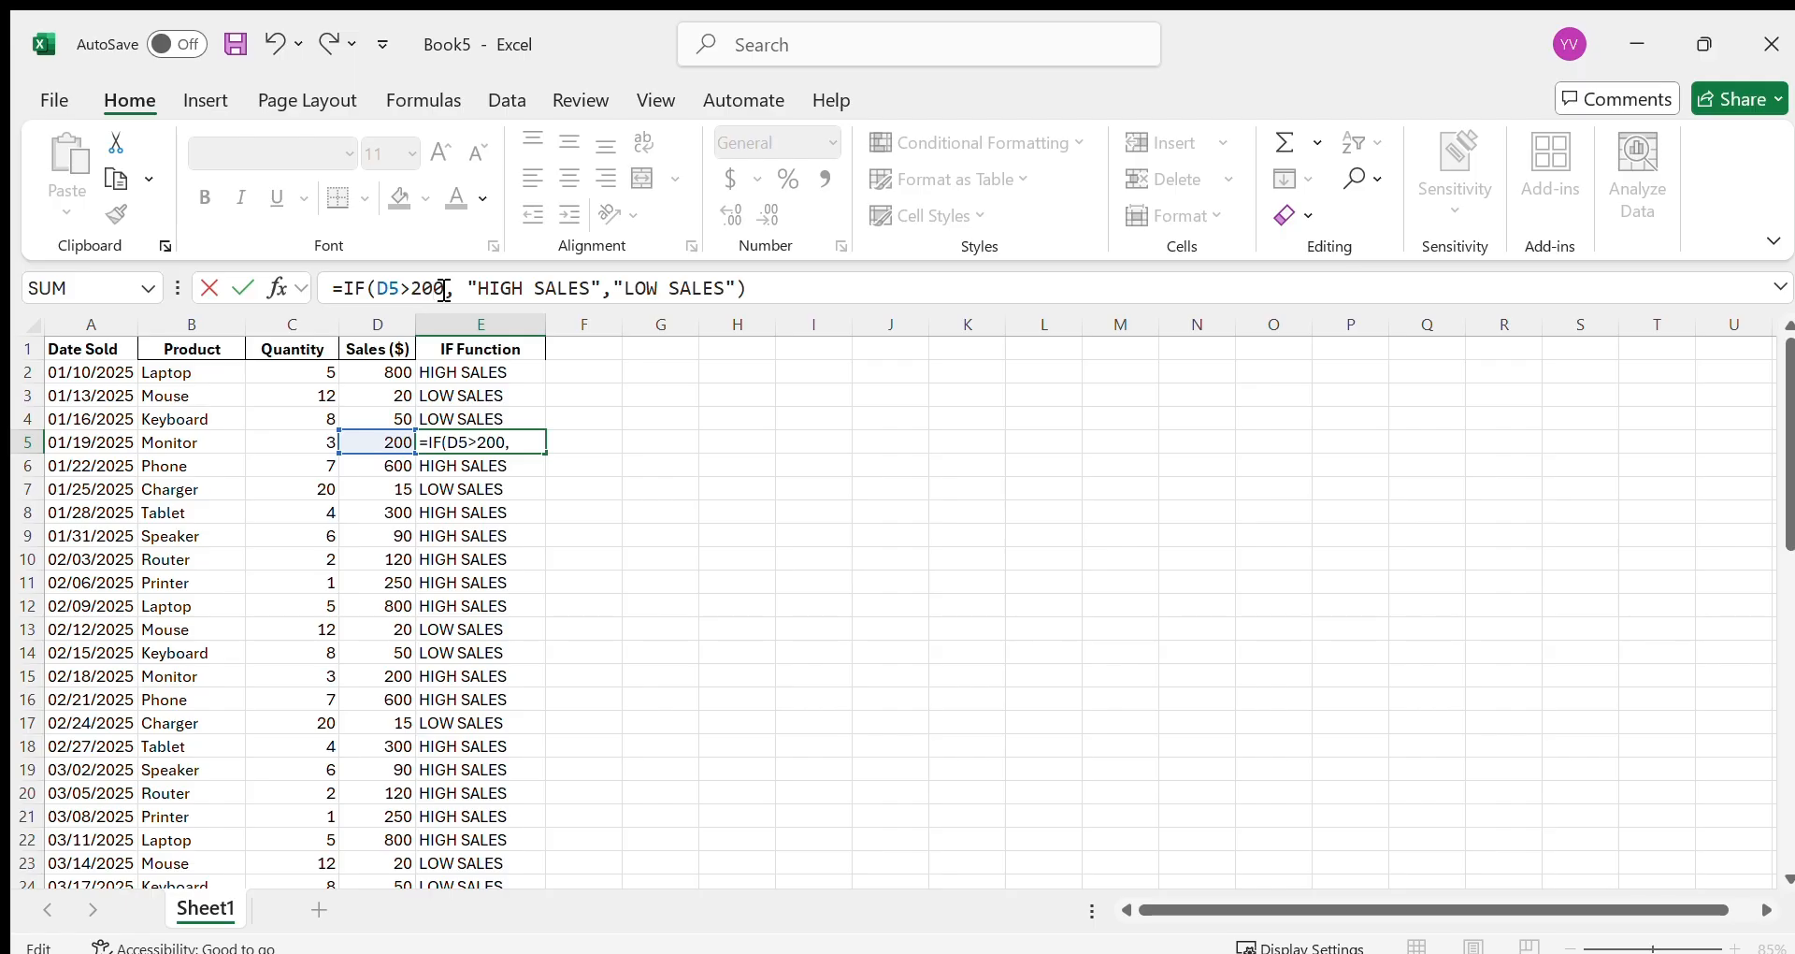
{"action": "key", "text": "Return"}
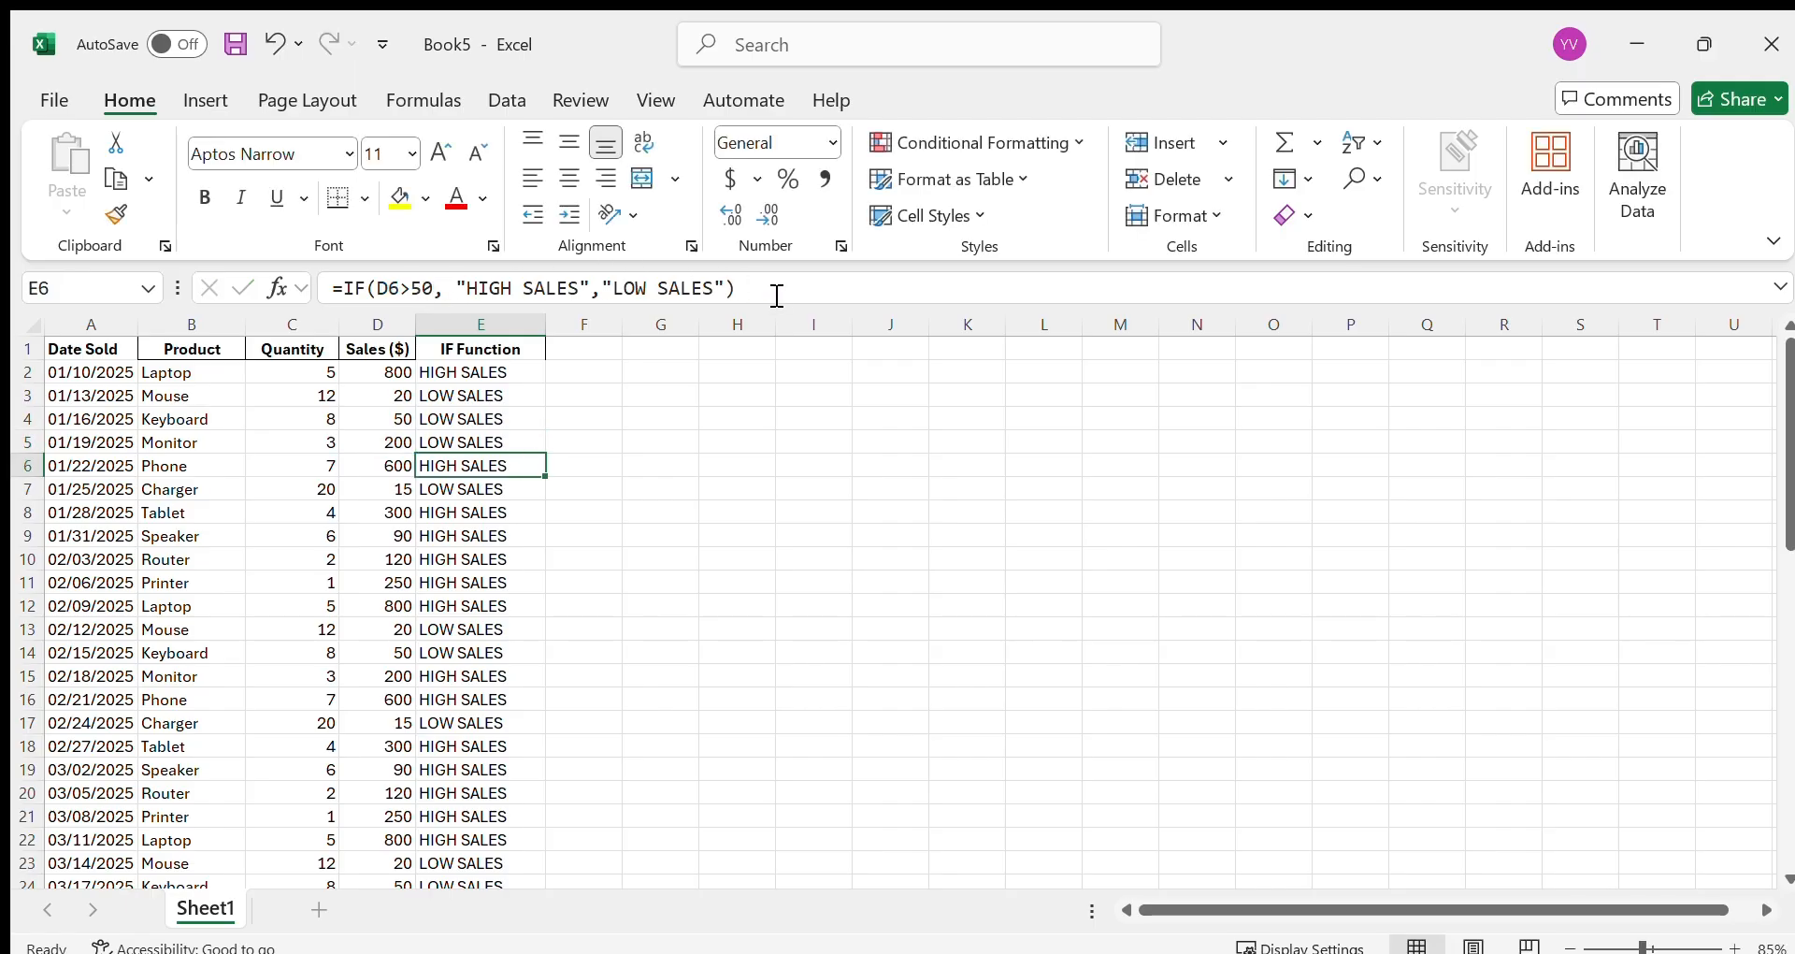
Step: Set the threshold in E2 to 200 so the formula reads =IF(D2>200, "HIGH SALES","LOW SALES")
{"action": "left_click", "coordinate": [471, 441]}
{"action": "left_click", "coordinate": [477, 374]}
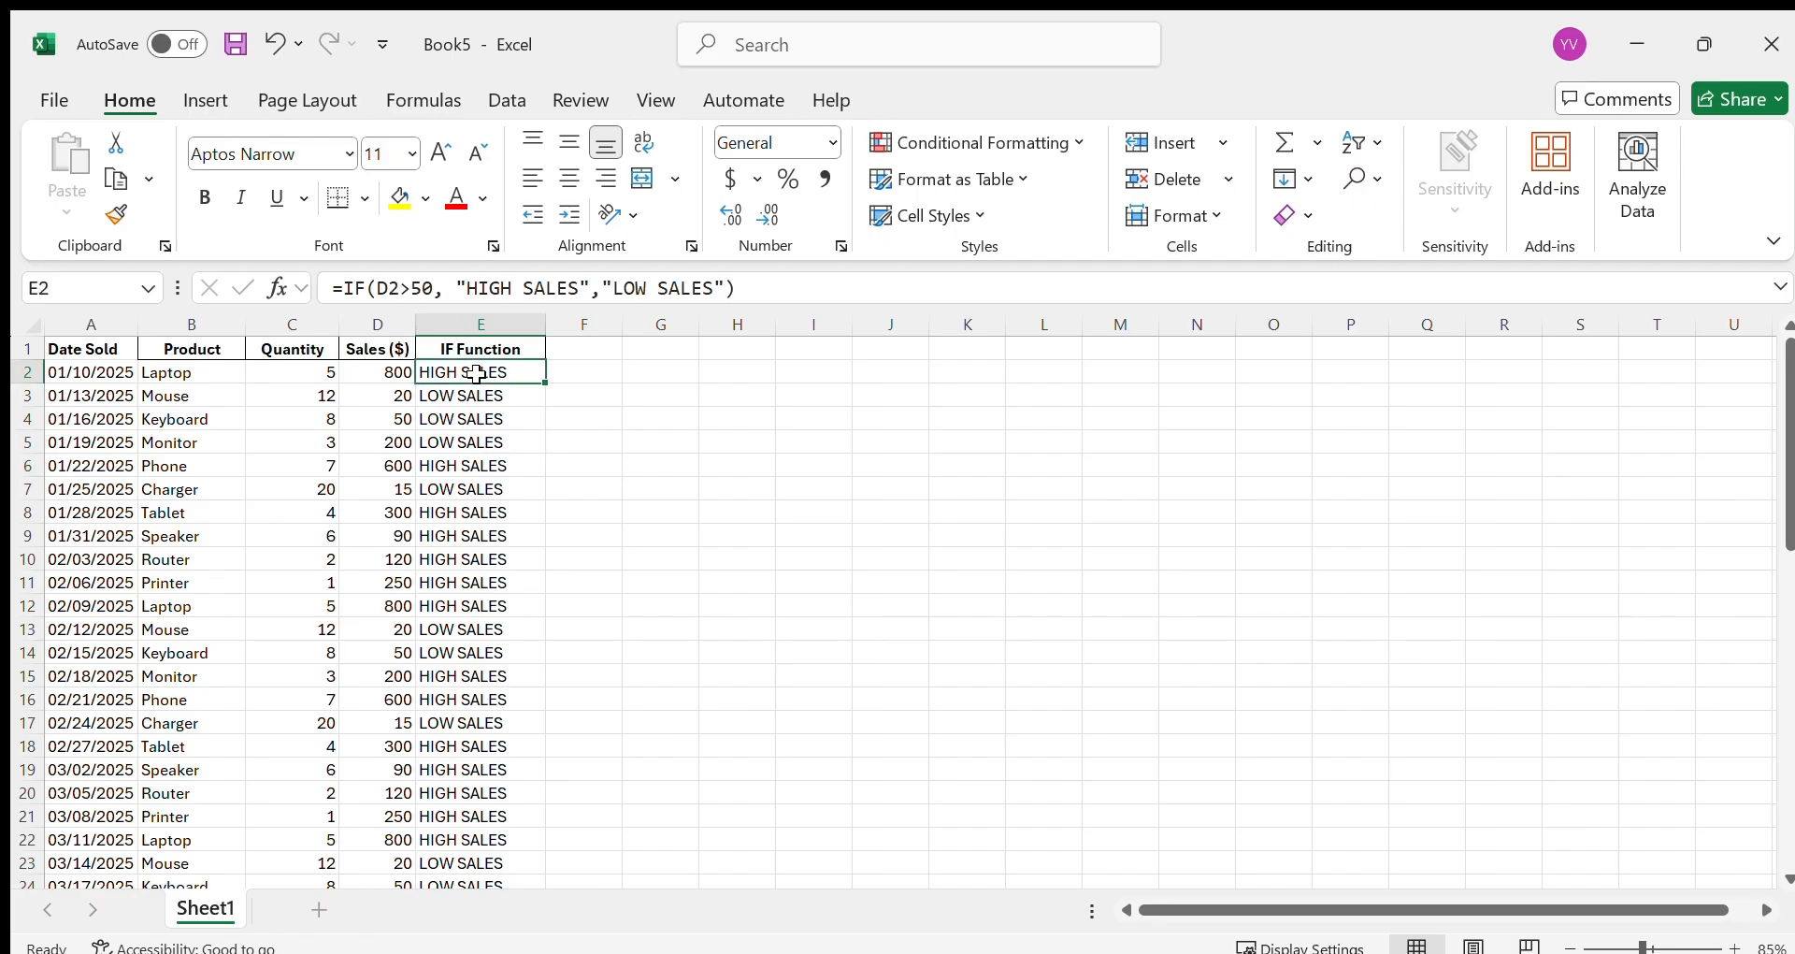
{"action": "left_click", "coordinate": [423, 290]}
{"action": "key", "text": "BackSpace"}
{"action": "type", "text": "20"}
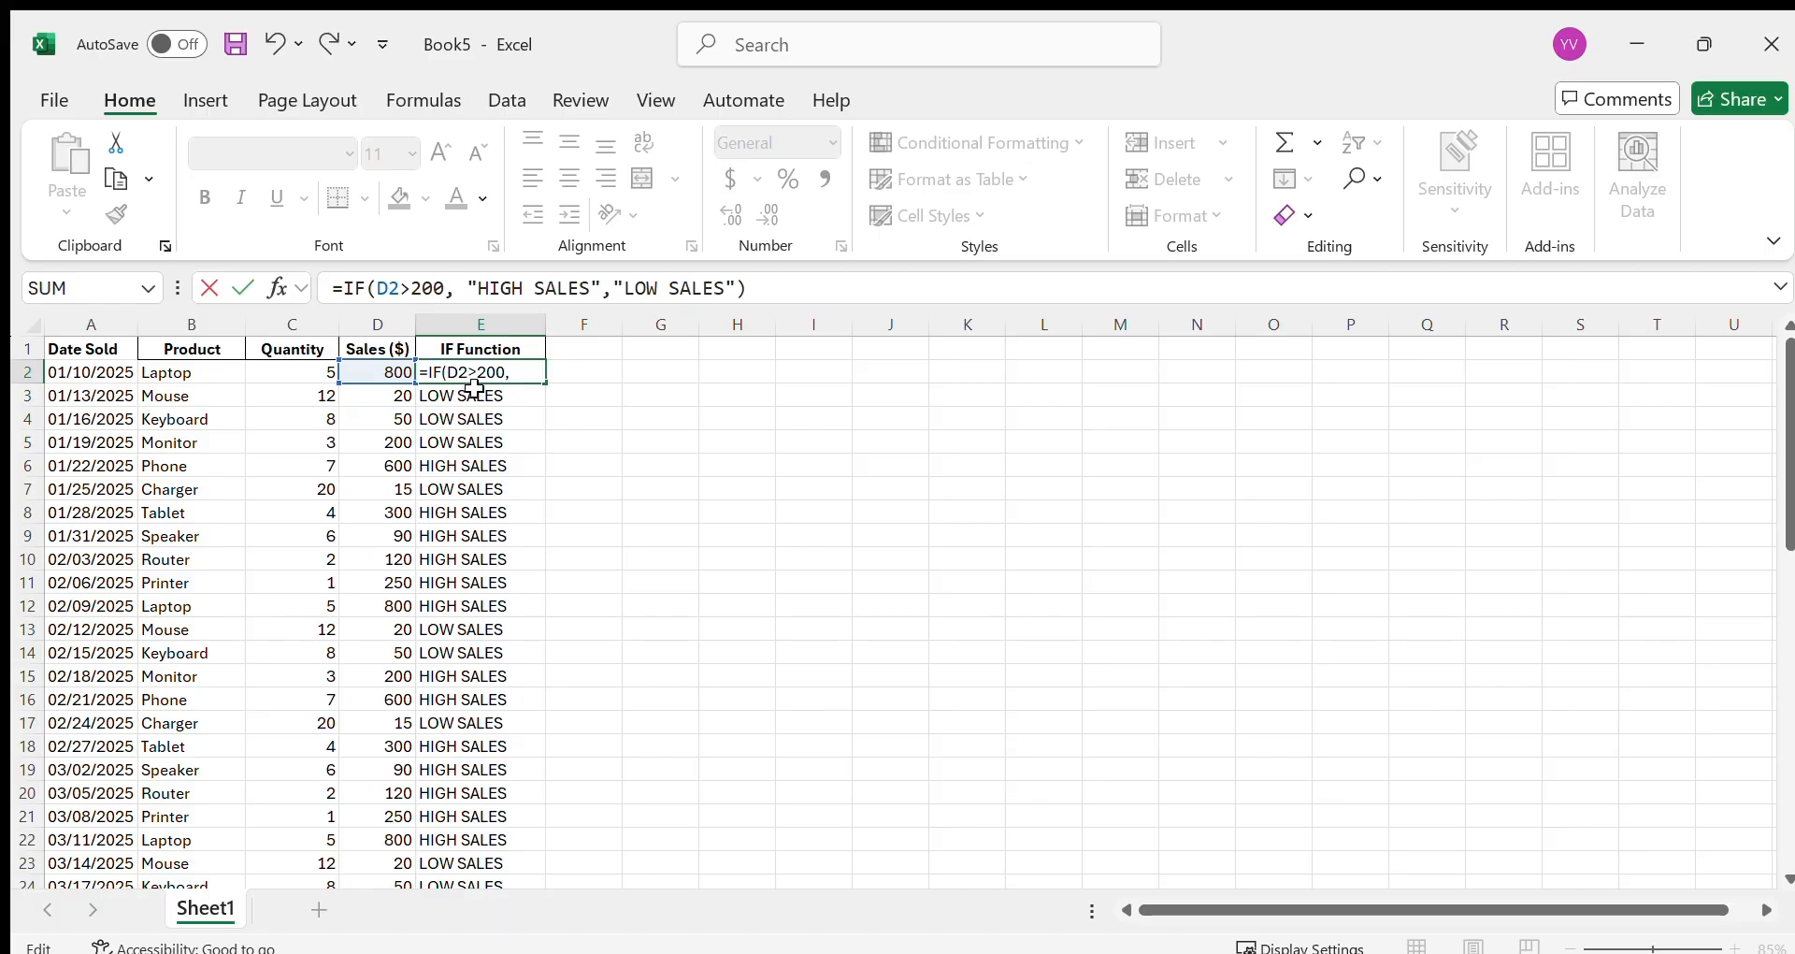
{"action": "key", "text": "Return"}
Step: Fill the IF formula with the 200 threshold from E2 down through E51, replacing the existing labels
{"action": "left_click", "coordinate": [482, 374]}
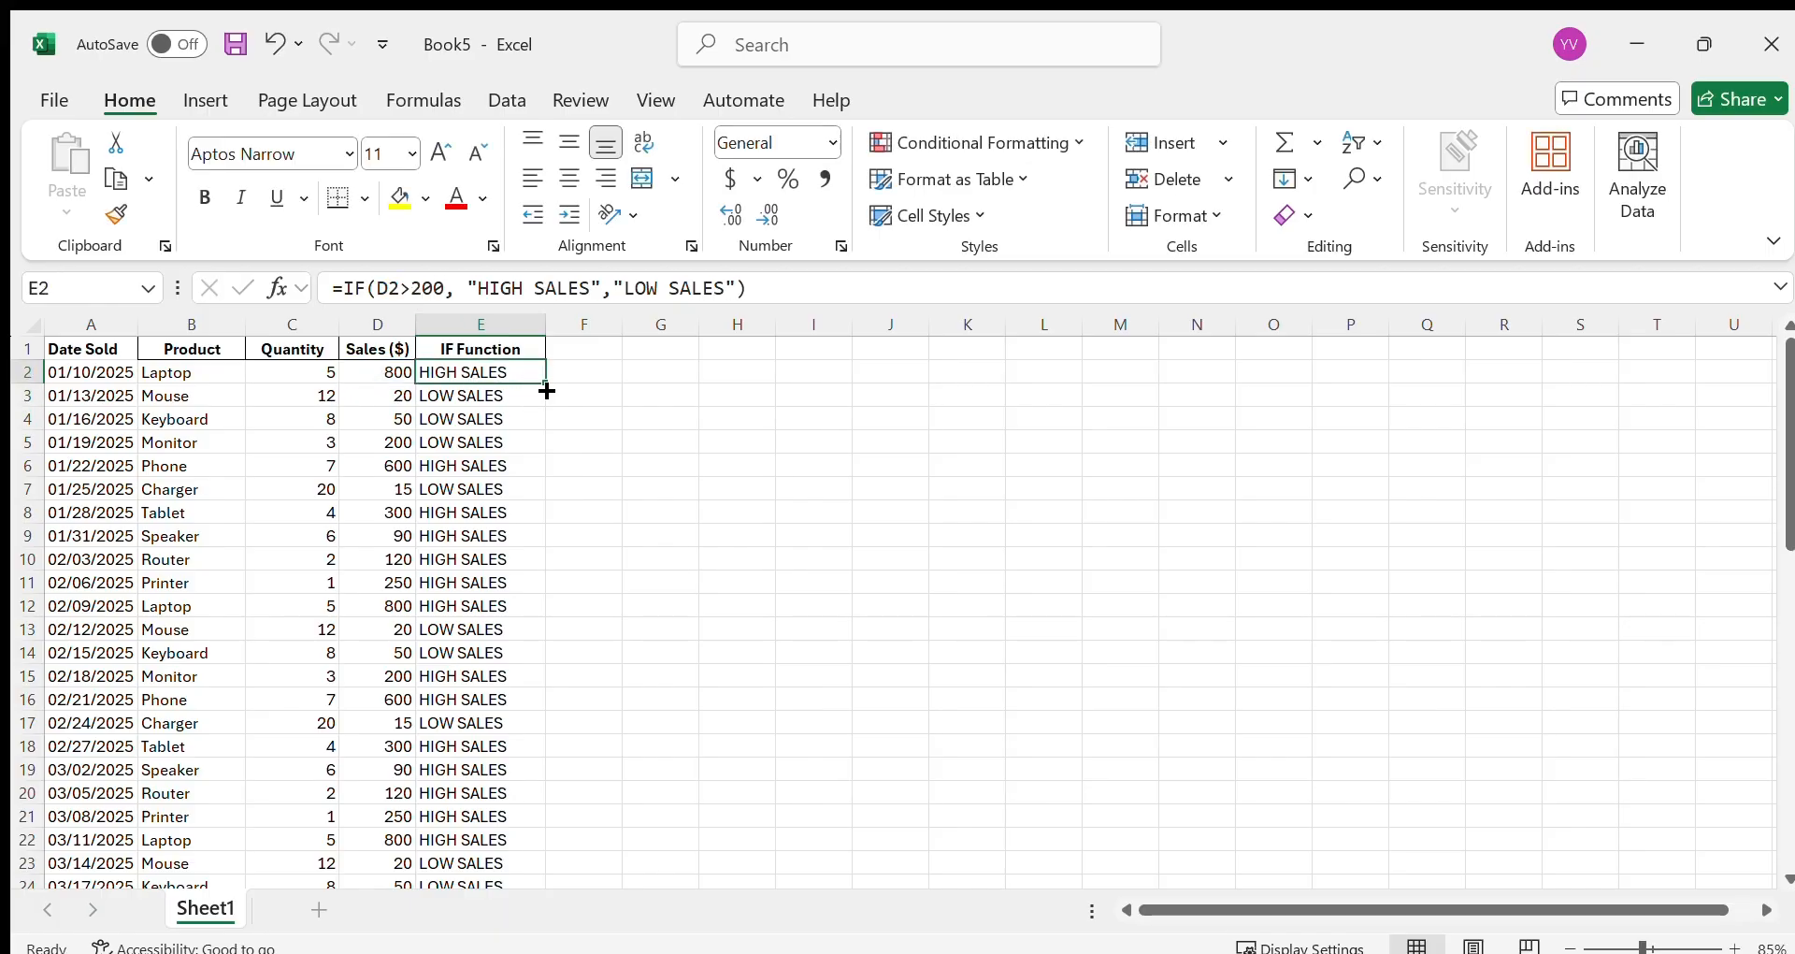
{"action": "left_click_drag", "start_coordinate": [546, 382], "coordinate": [517, 781]}
{"action": "left_click", "coordinate": [511, 605]}
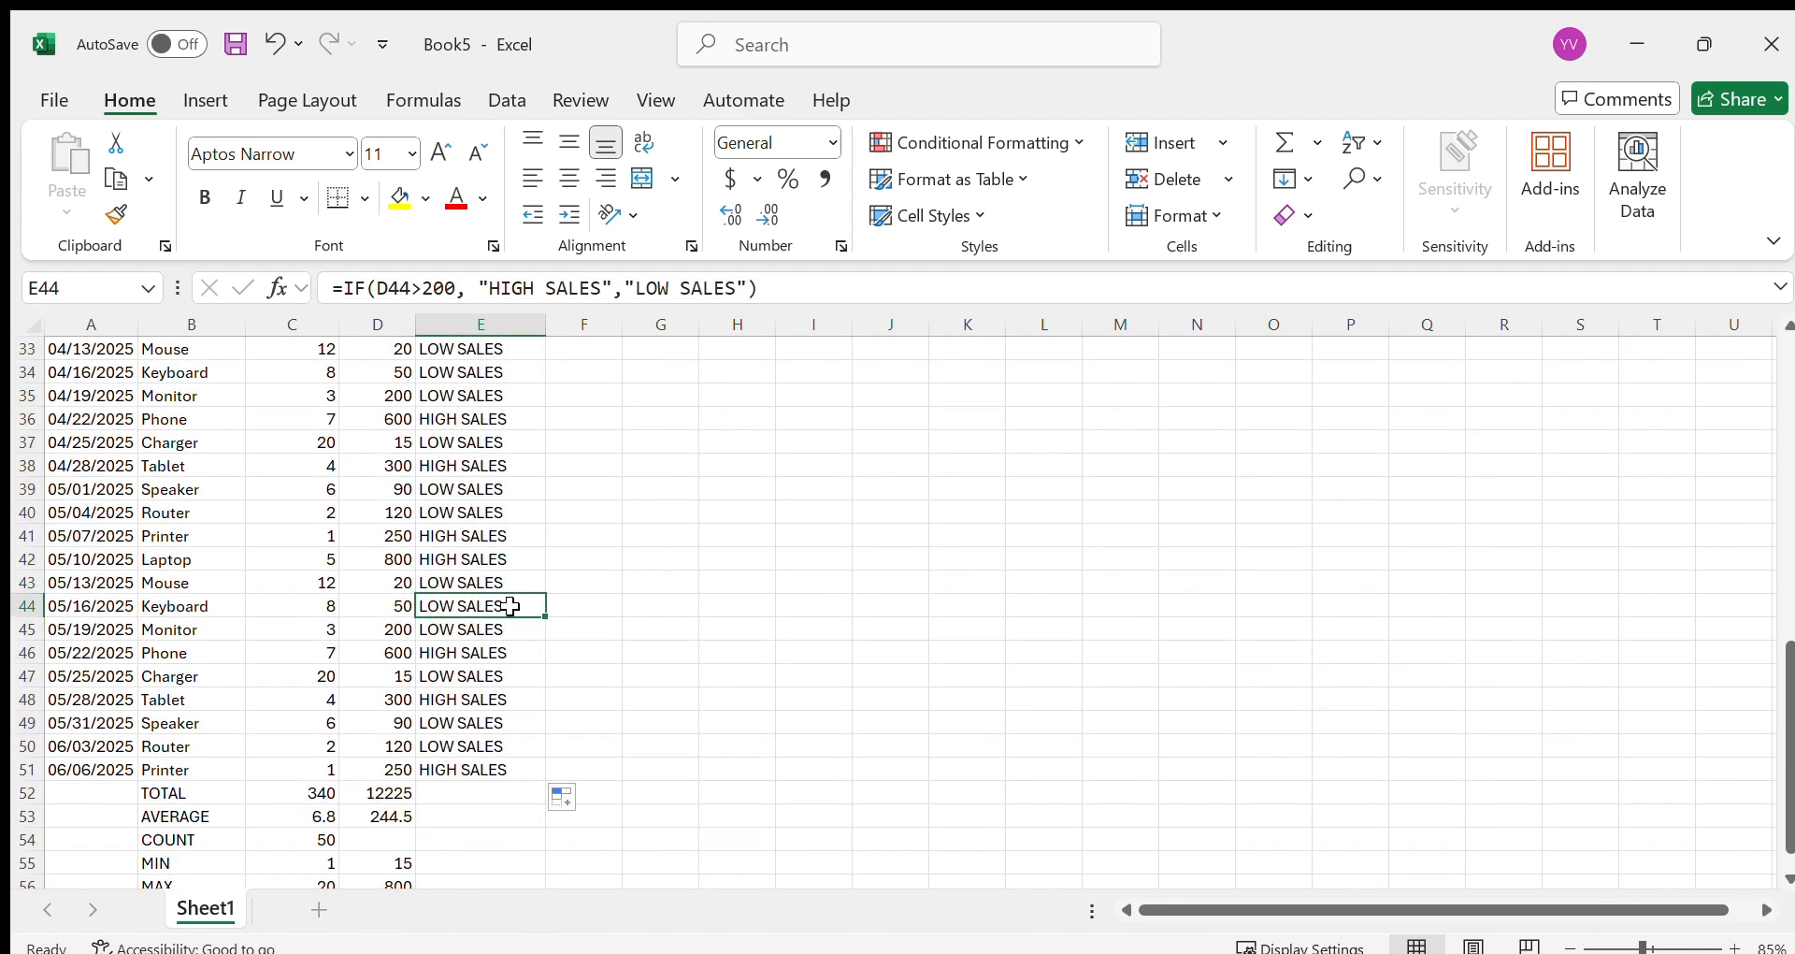
Step: Examine the column E labels and formulas against the Sales ($) values, from the first rows down to the summary rows
{"action": "scroll", "coordinate": [511, 606], "scroll_direction": "up", "scroll_amount": 8}
{"action": "left_click", "coordinate": [465, 462]}
{"action": "scroll", "coordinate": [465, 462], "scroll_direction": "up", "scroll_amount": 2}
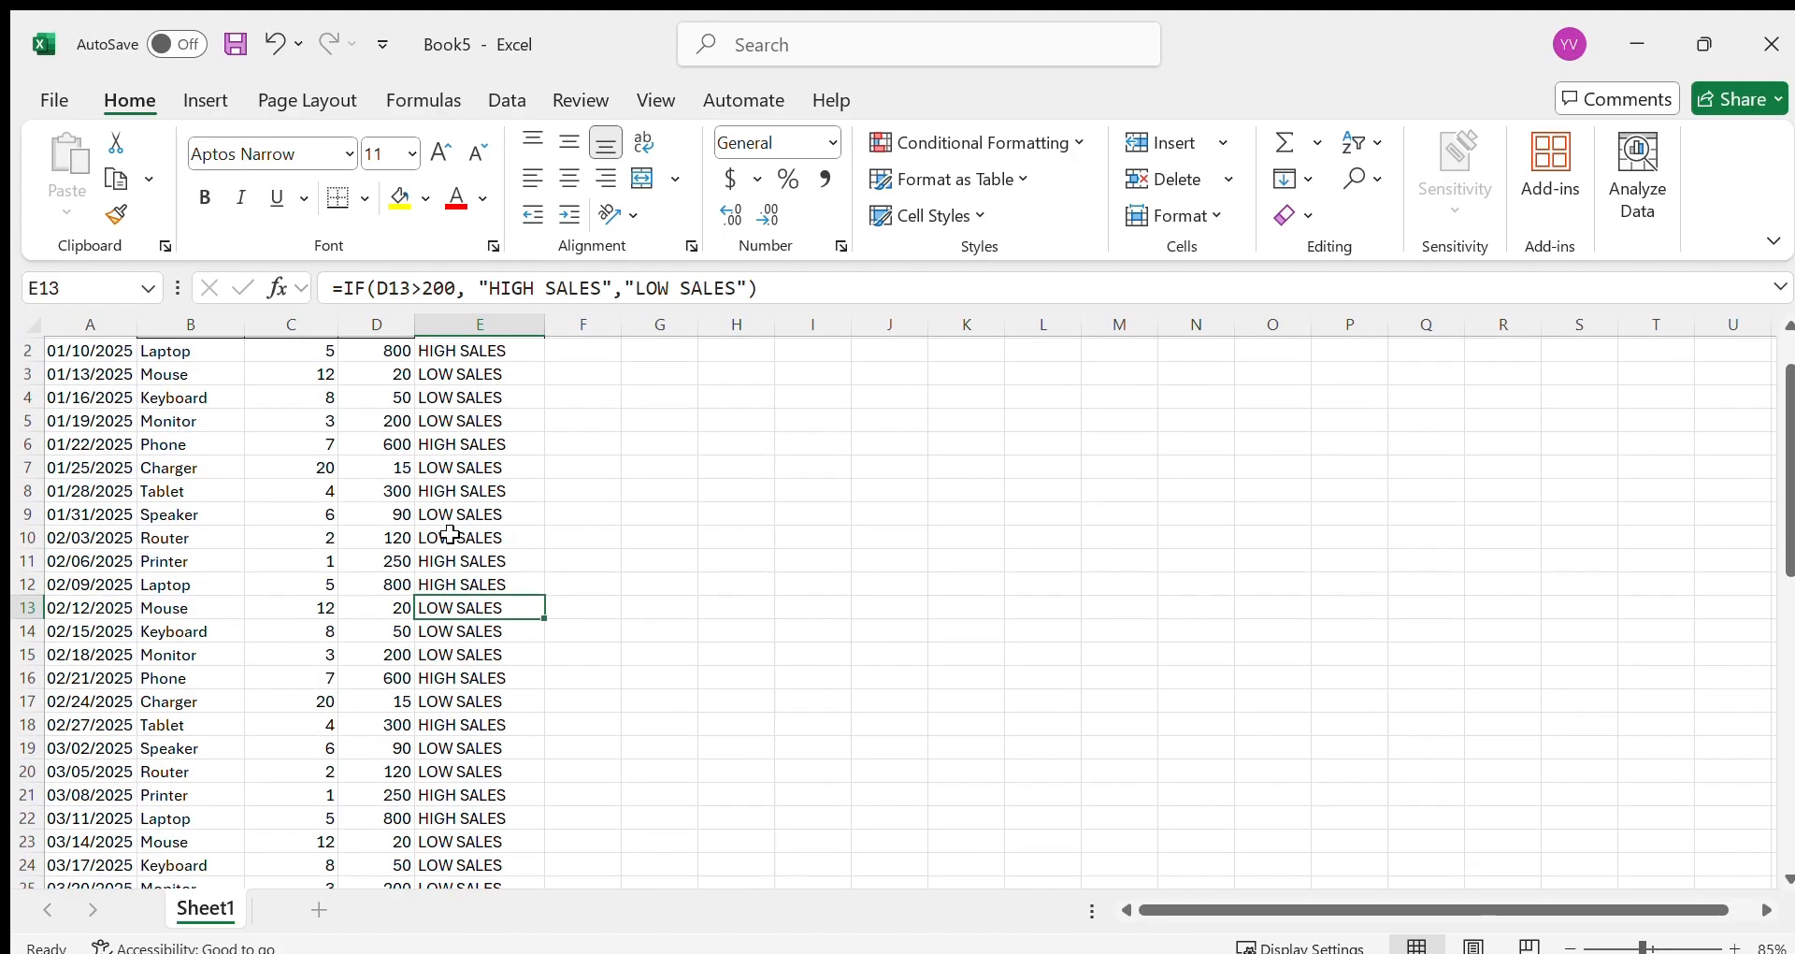
{"action": "scroll", "coordinate": [411, 619], "scroll_direction": "up", "scroll_amount": 5, "text": "ctrl"}
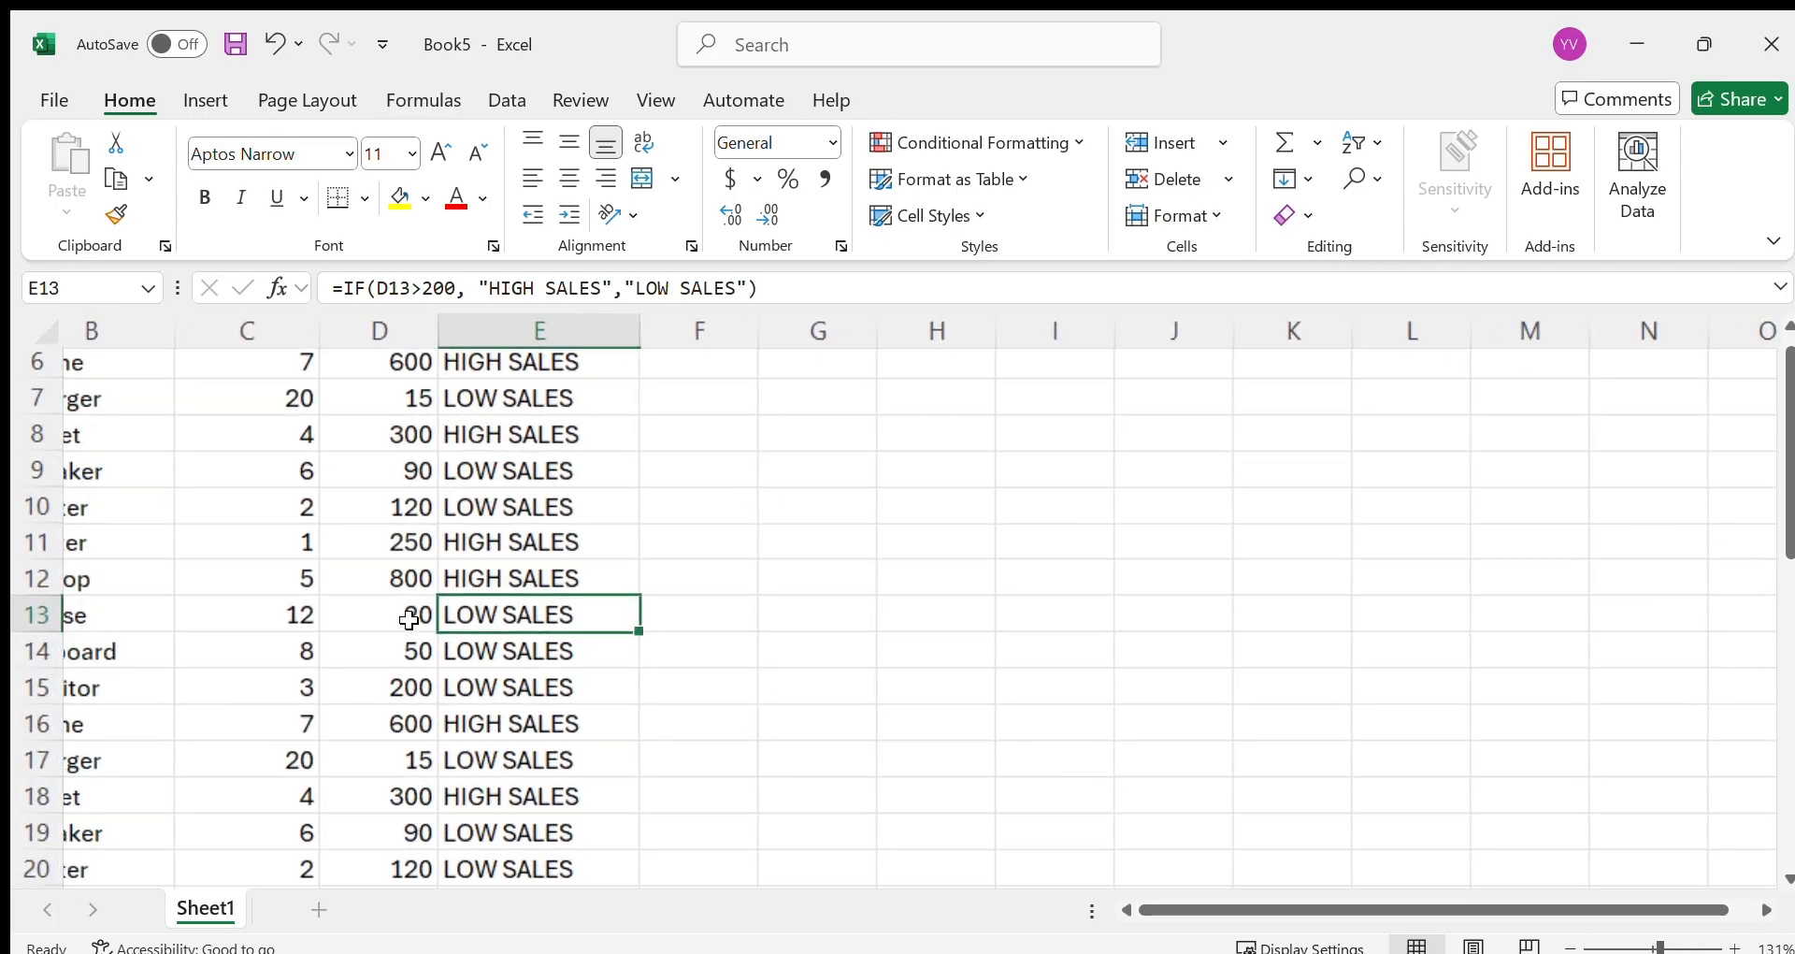
{"action": "scroll", "coordinate": [537, 640], "scroll_direction": "up", "scroll_amount": 1}
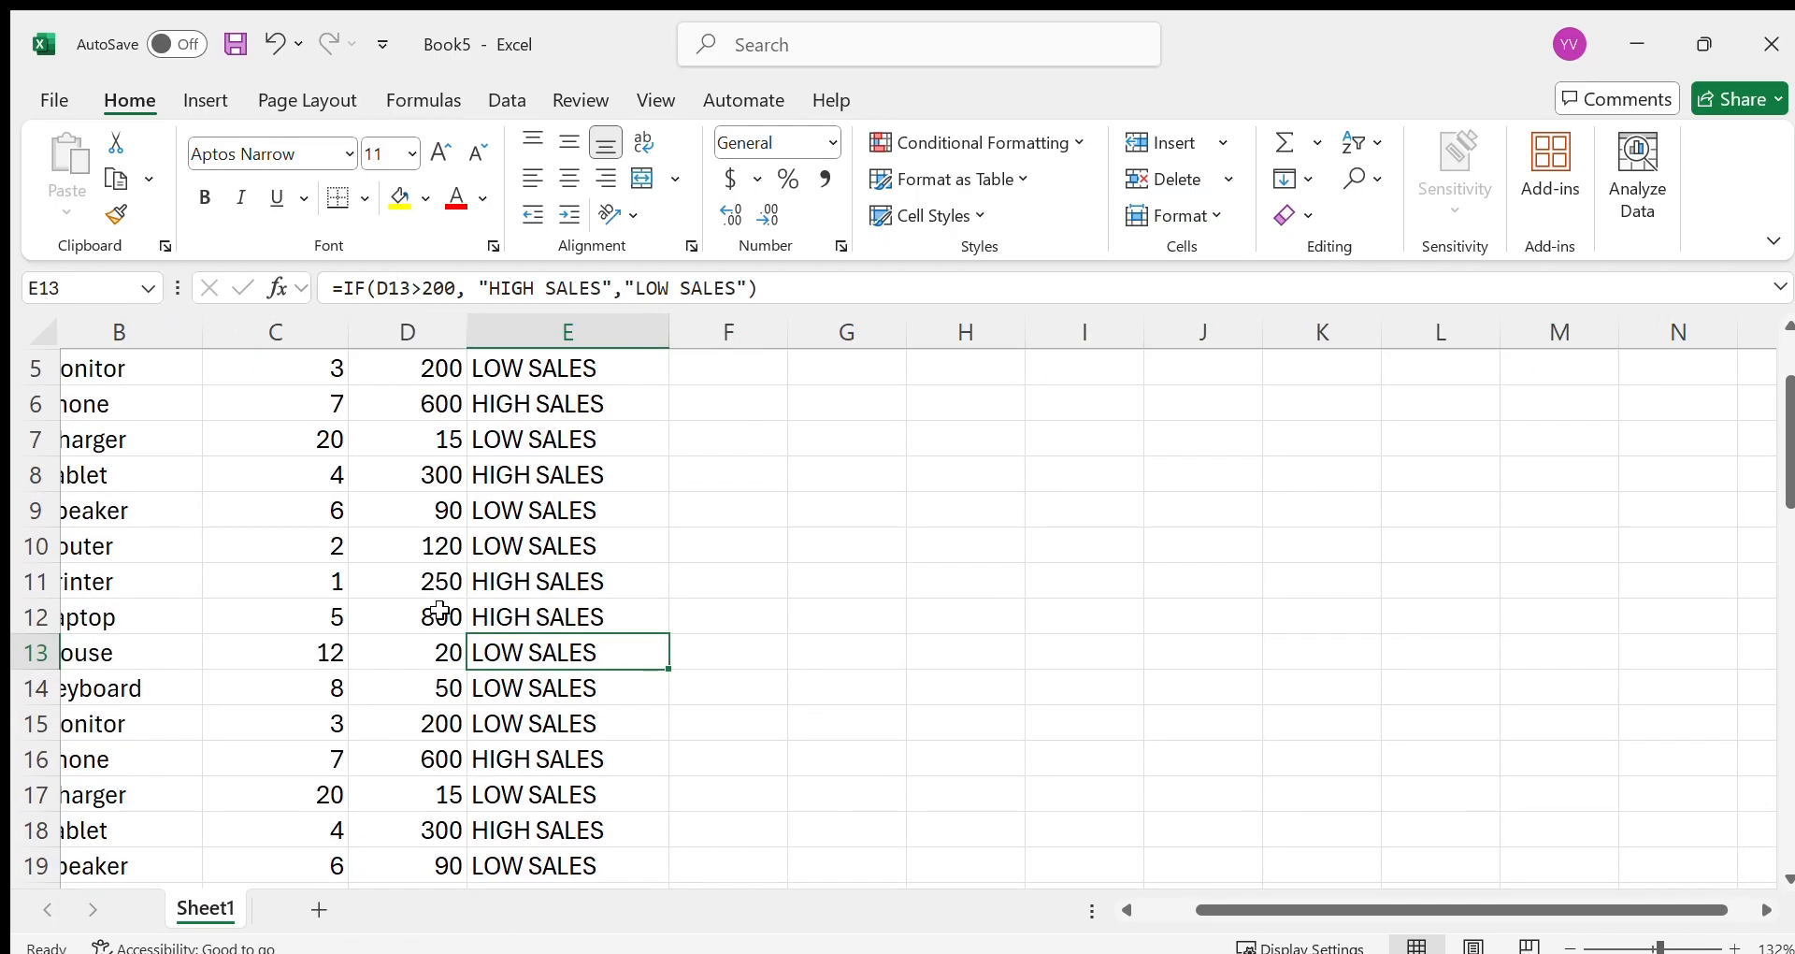
{"action": "scroll", "coordinate": [496, 671], "scroll_direction": "up", "scroll_amount": 1}
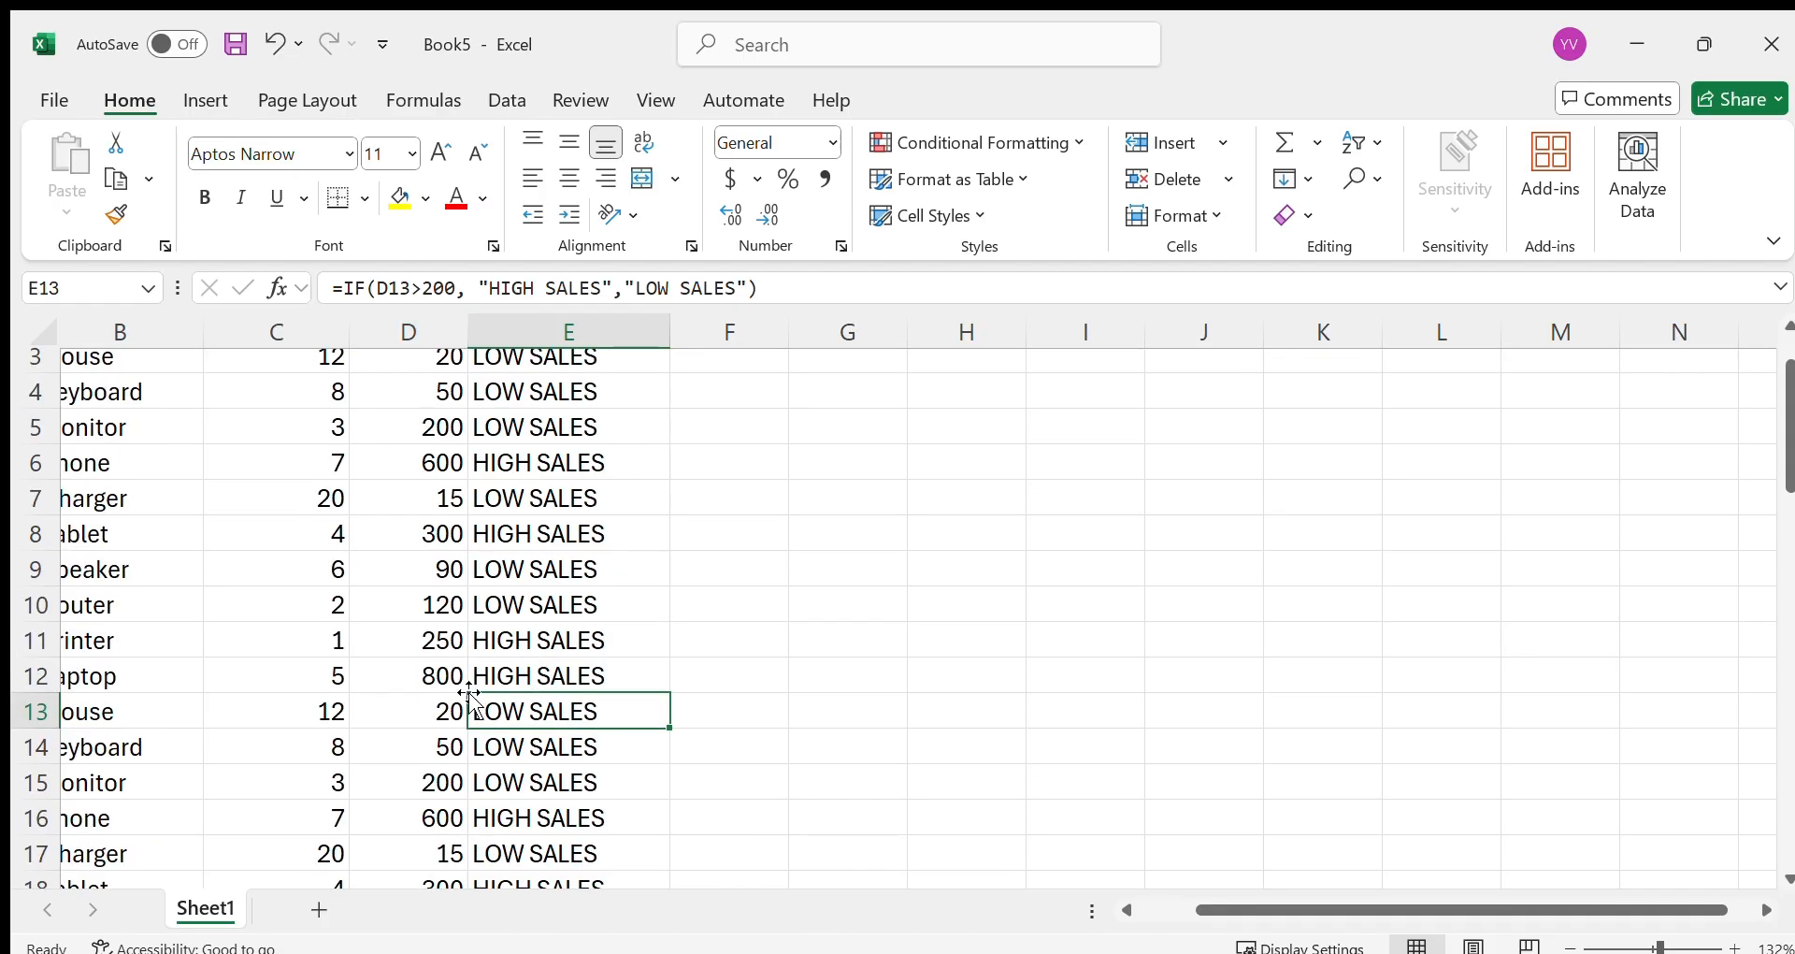
{"action": "left_click", "coordinate": [556, 673]}
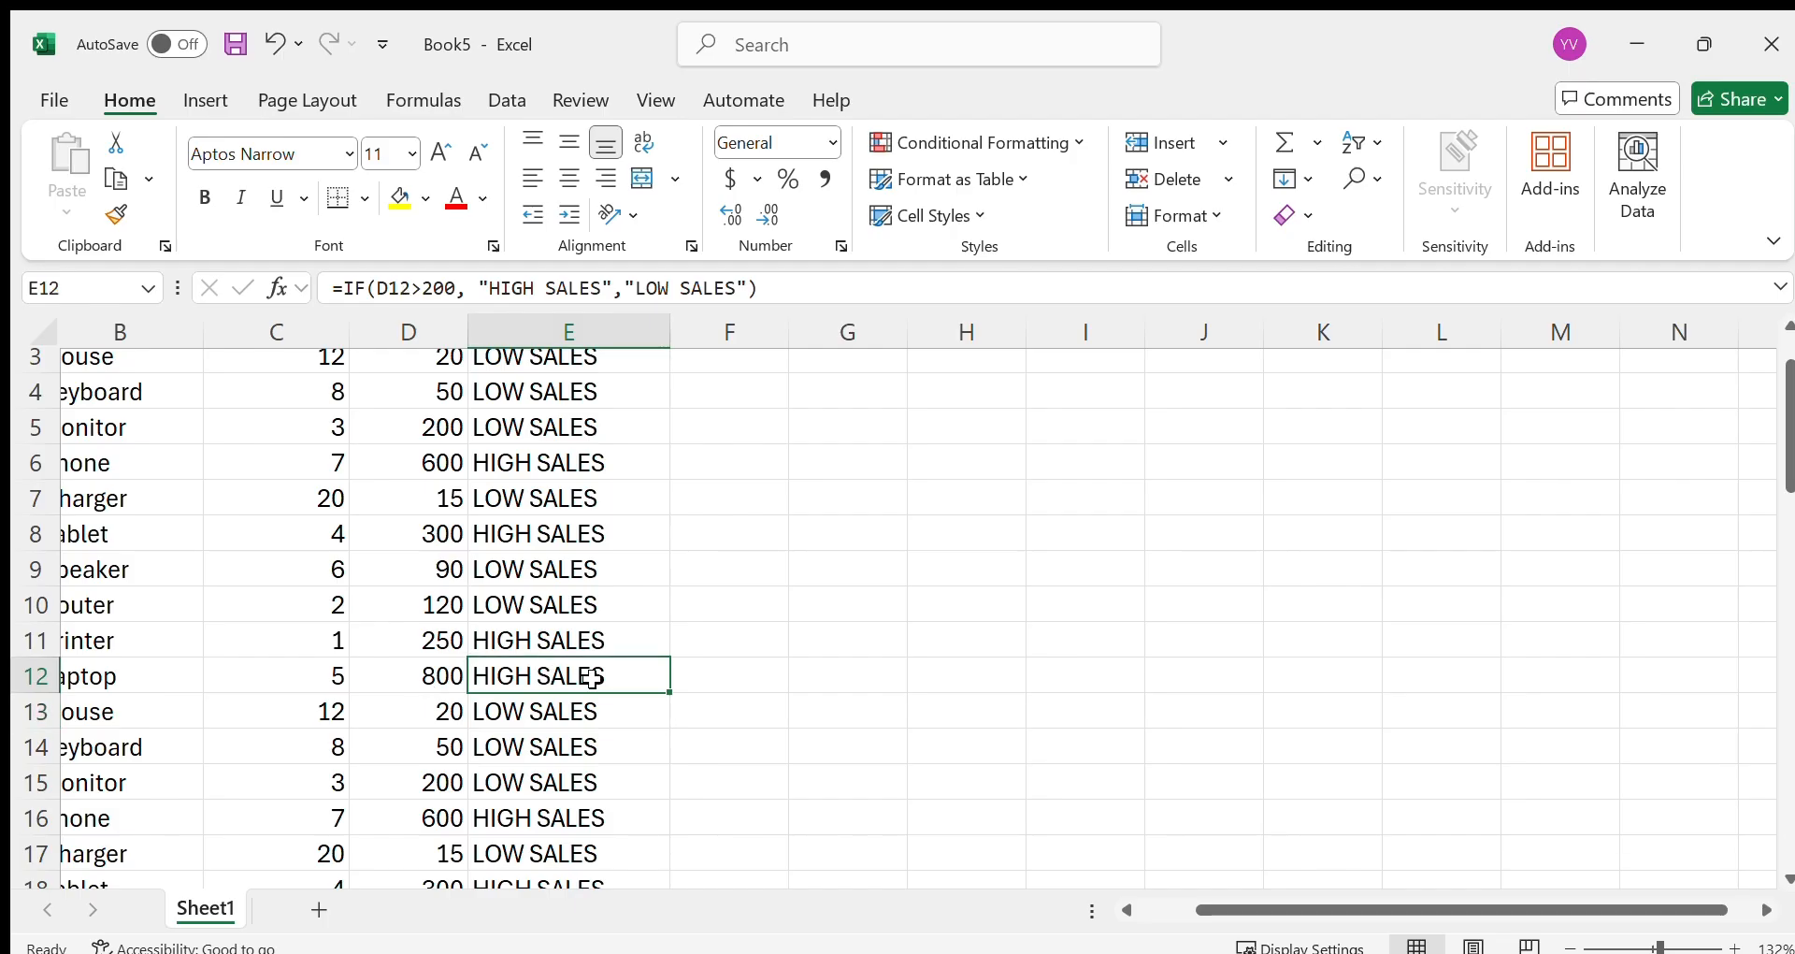
{"action": "scroll", "coordinate": [593, 678], "scroll_direction": "down", "scroll_amount": 4, "text": "ctrl"}
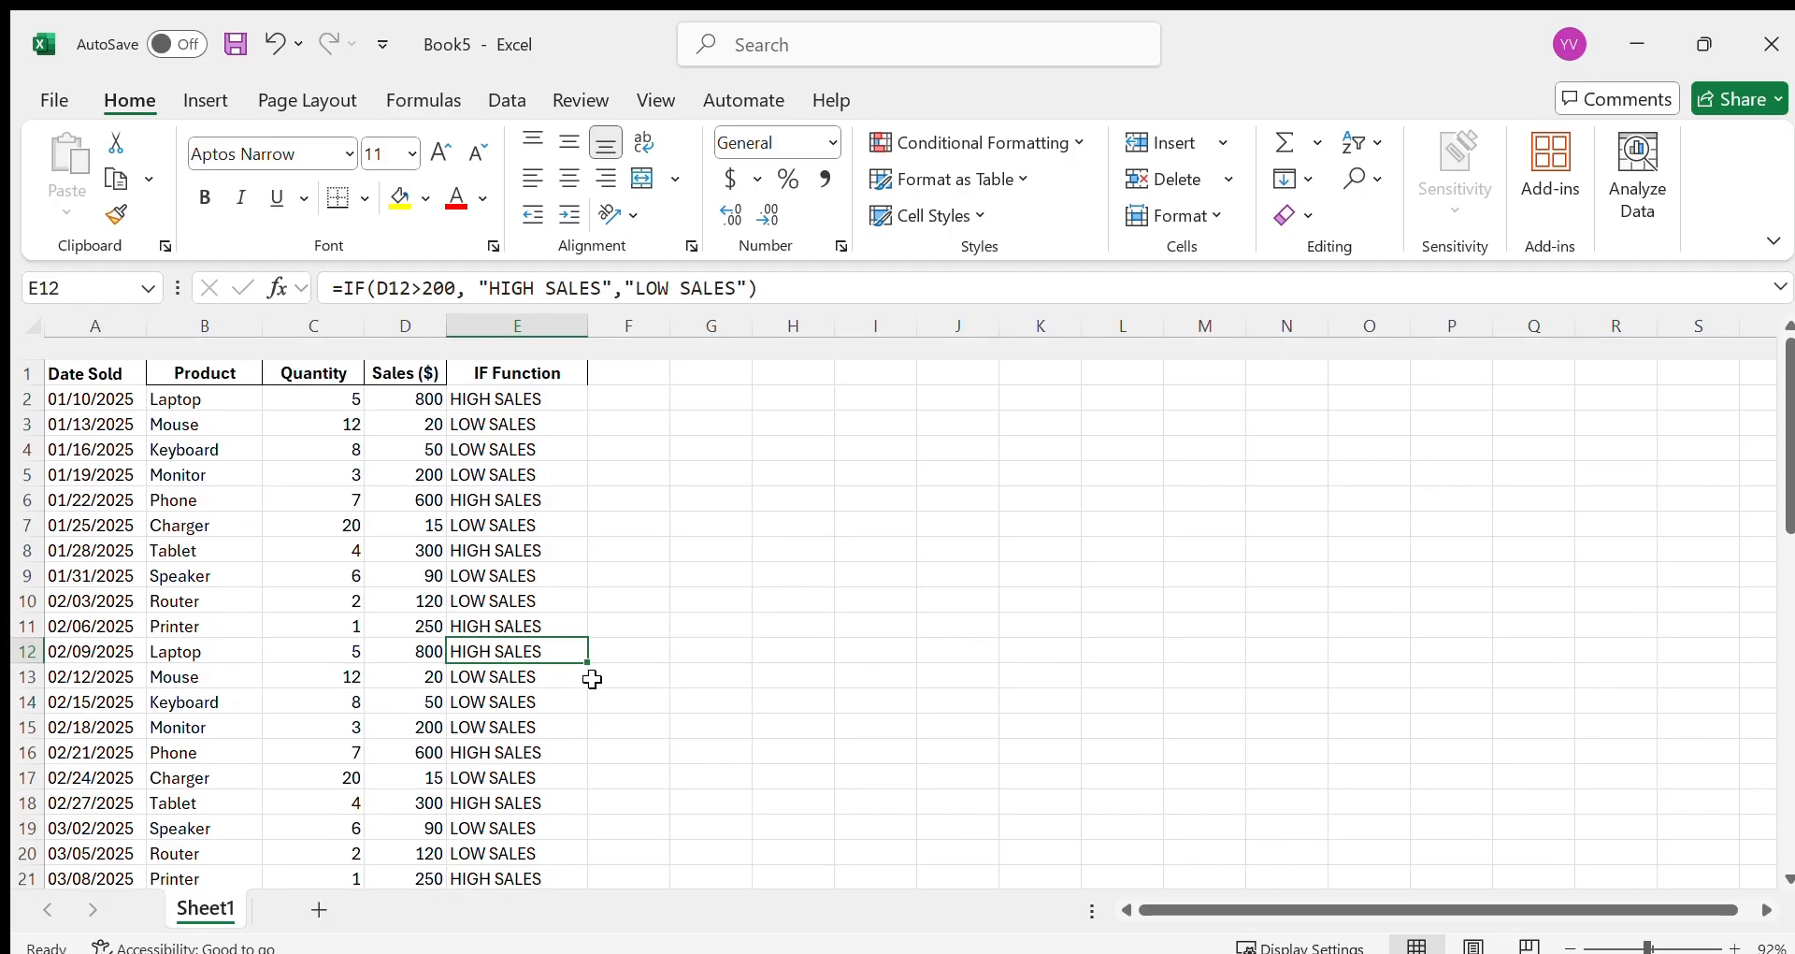
{"action": "left_click", "coordinate": [504, 431]}
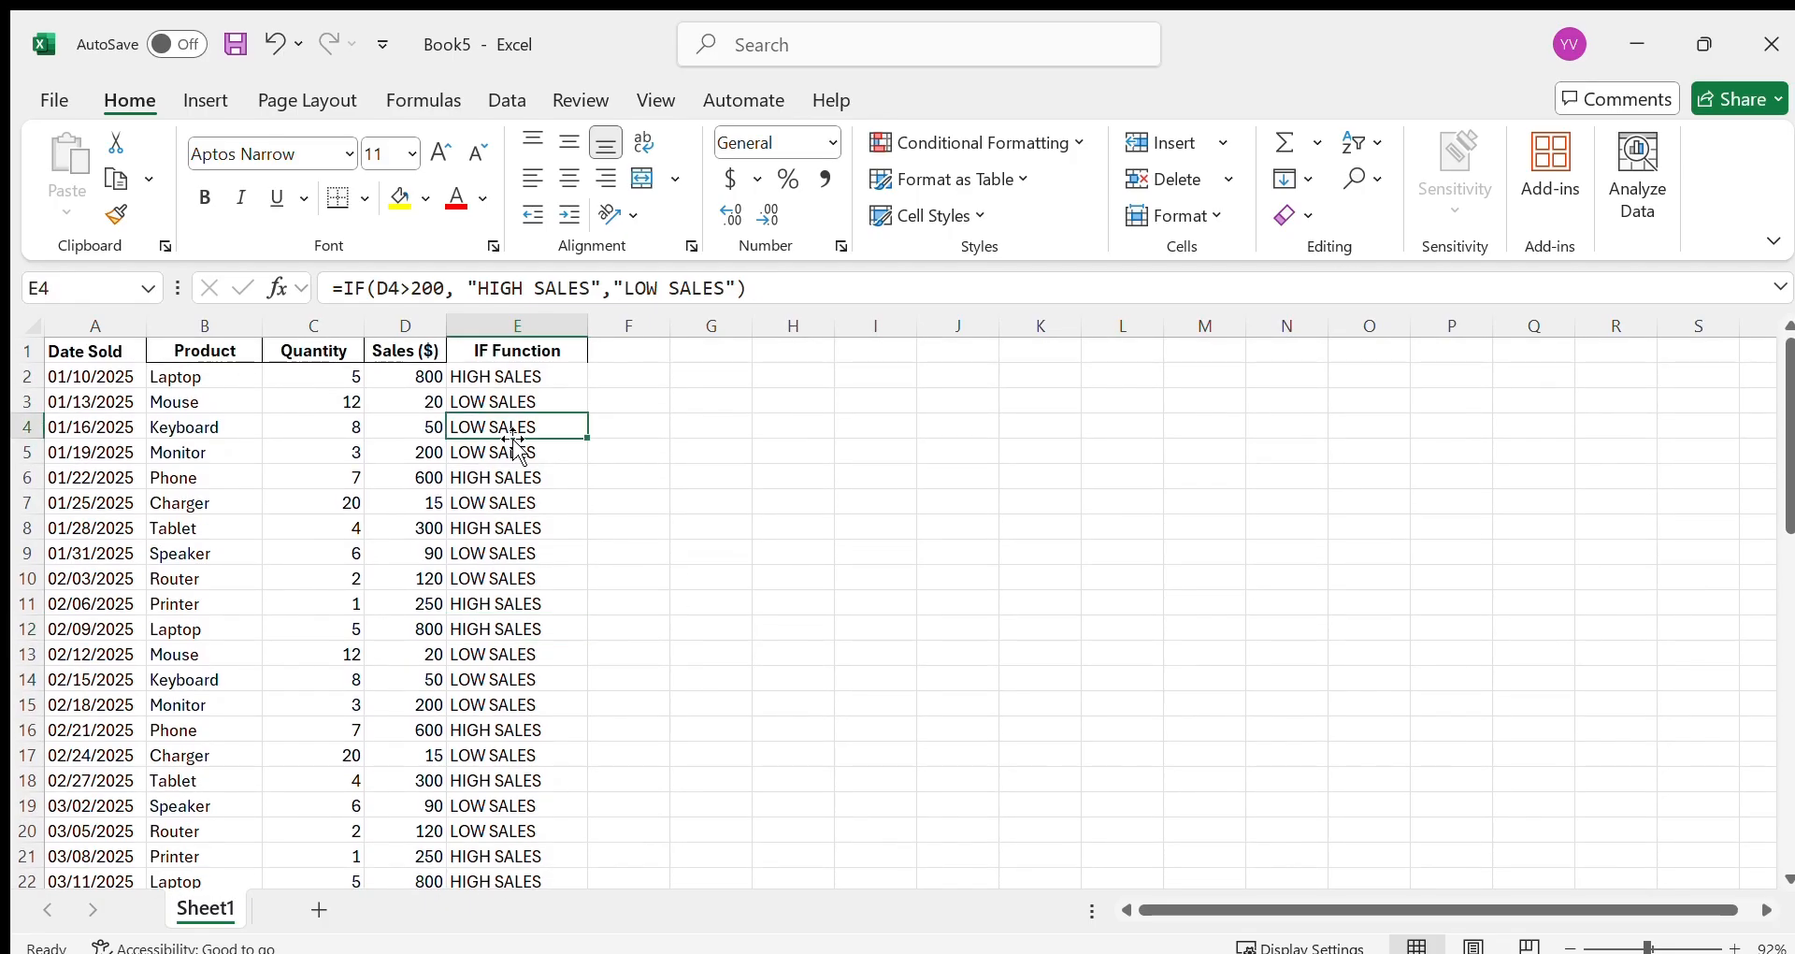
{"action": "left_click", "coordinate": [499, 627]}
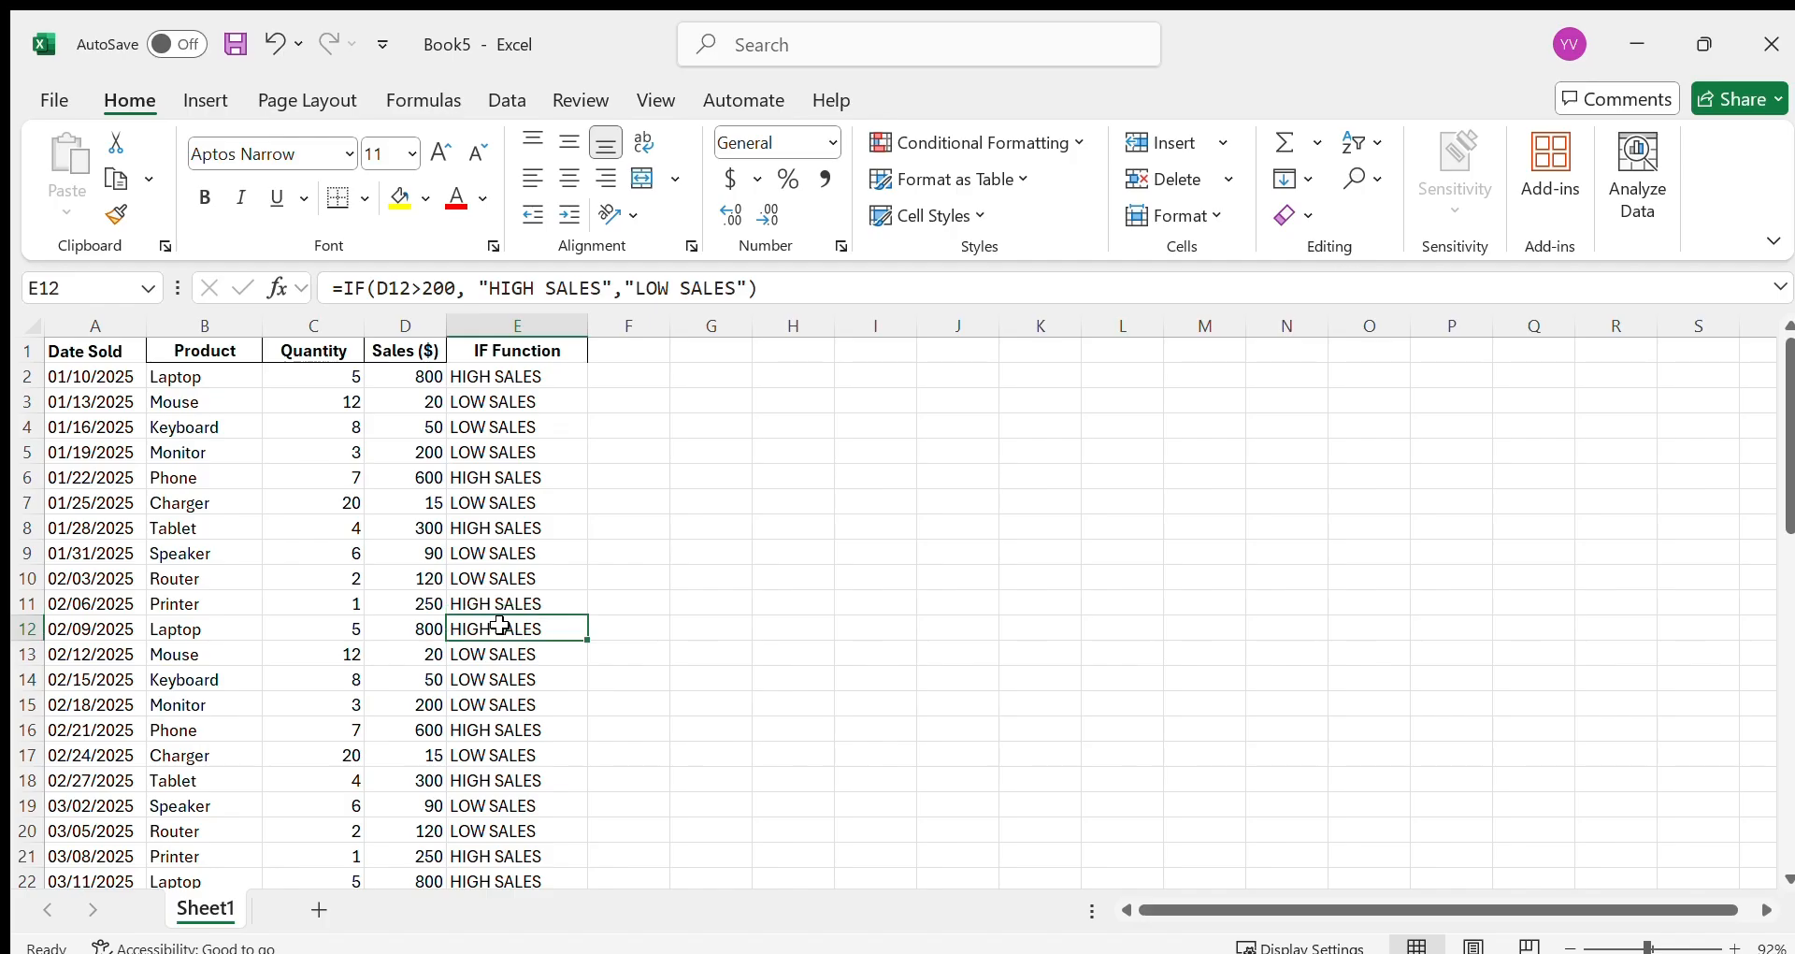
{"action": "scroll", "coordinate": [501, 625], "scroll_direction": "down", "scroll_amount": 4}
{"action": "scroll", "coordinate": [500, 625], "scroll_direction": "down", "scroll_amount": 9}
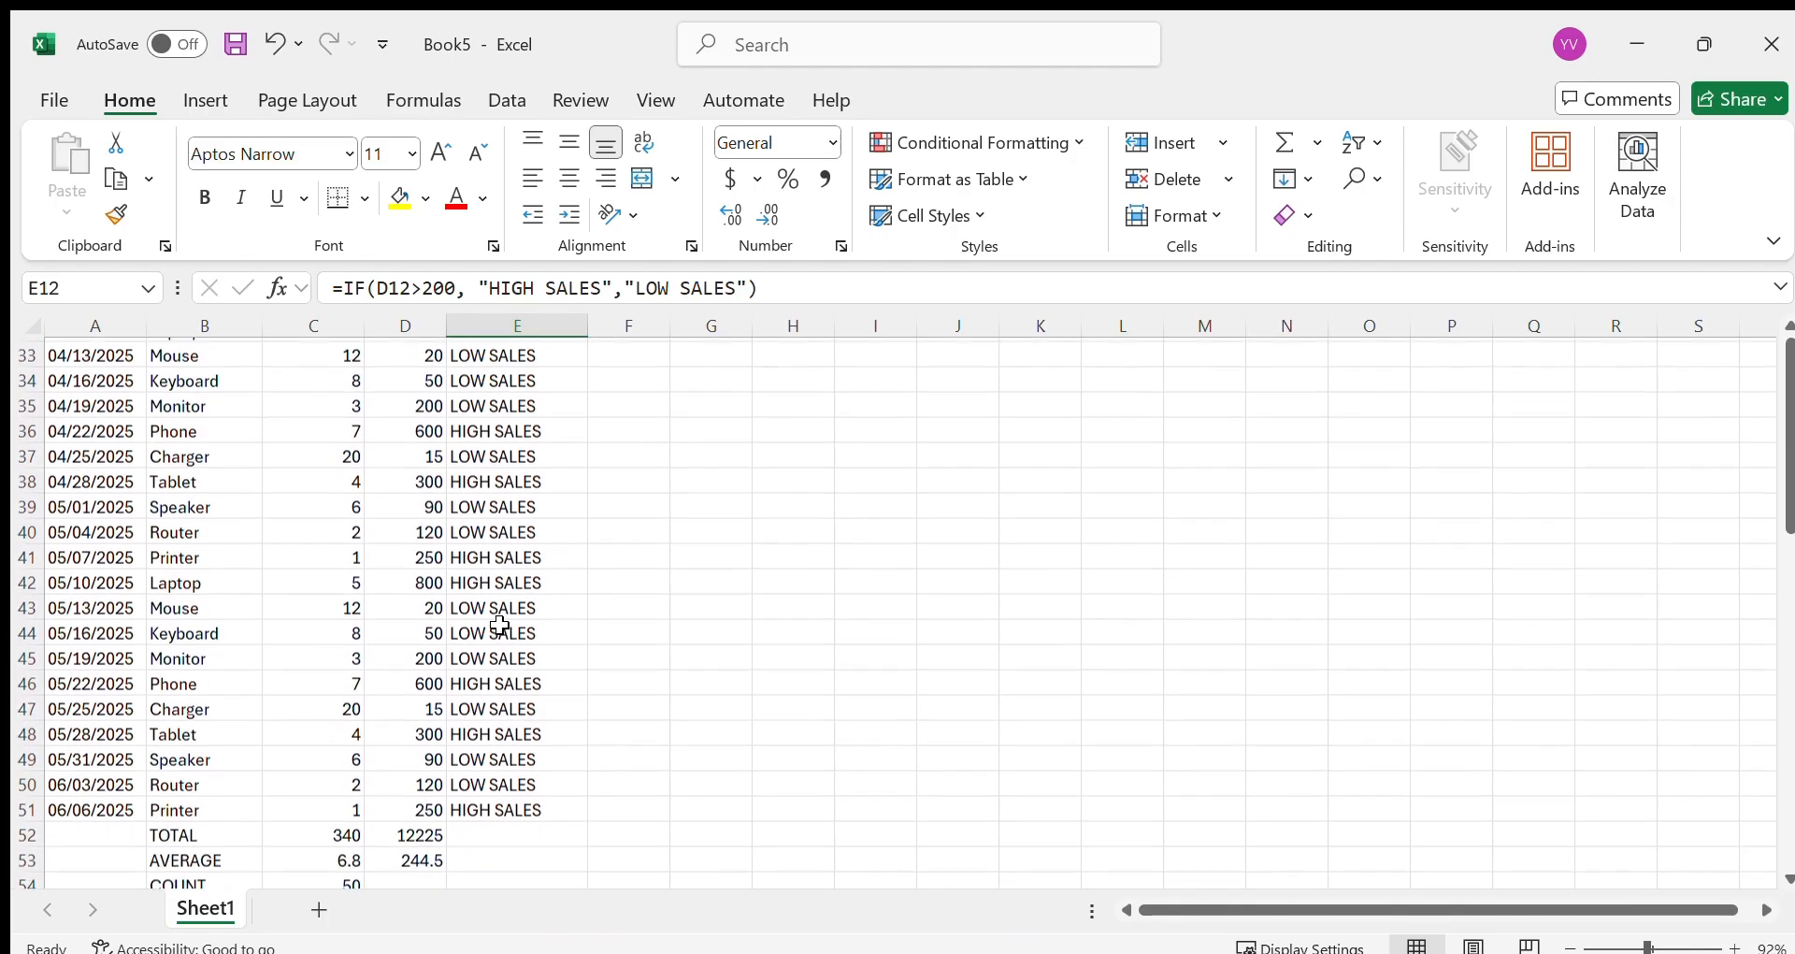
{"action": "scroll", "coordinate": [469, 682], "scroll_direction": "up", "scroll_amount": 1}
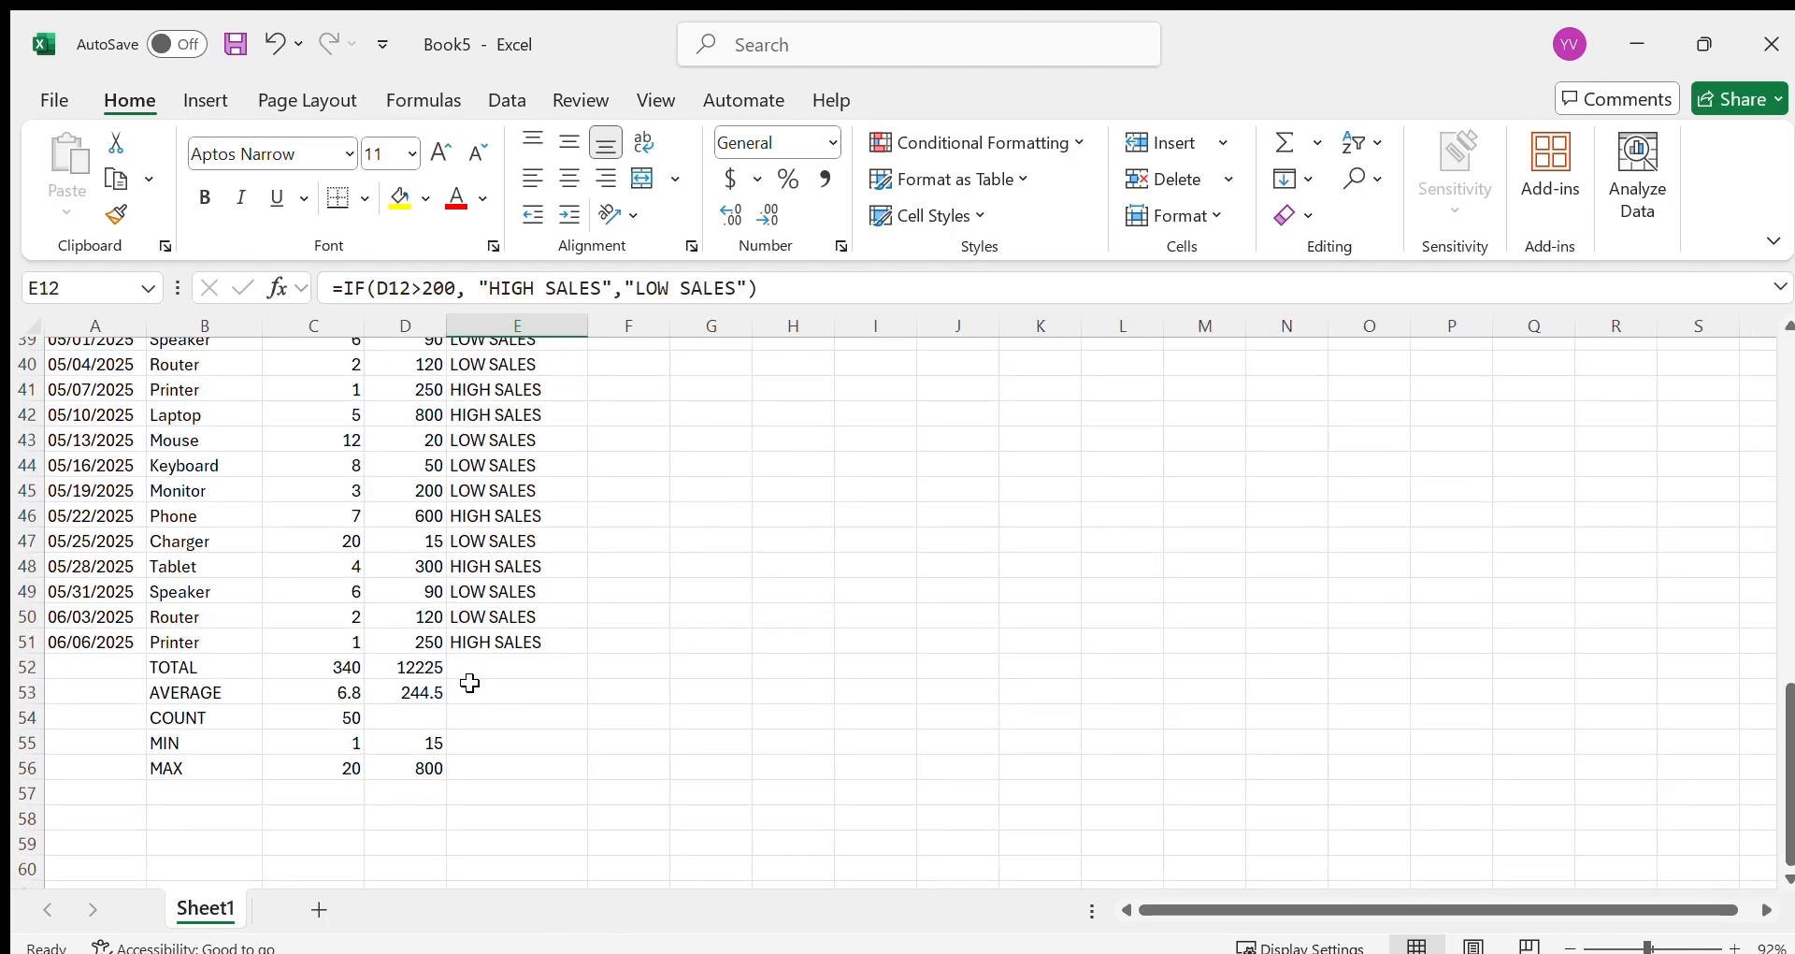